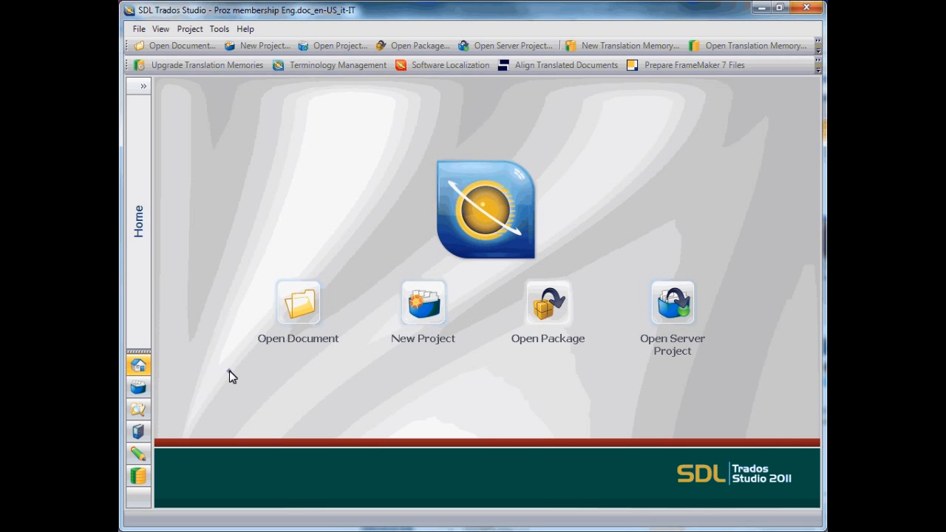
# Look through the Projects, Files, Reports, Editor and Translation Memories views, and return to the Home view
pyautogui.click(139, 389)
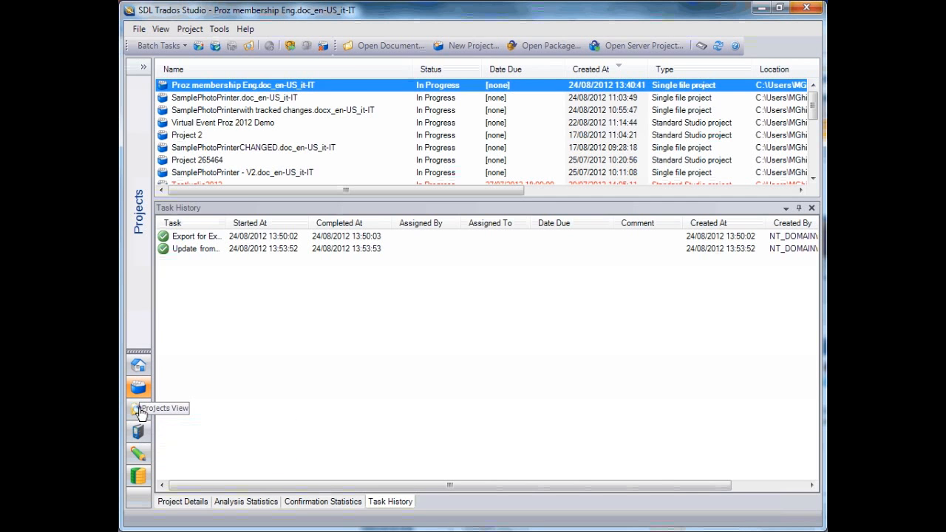
pyautogui.click(139, 410)
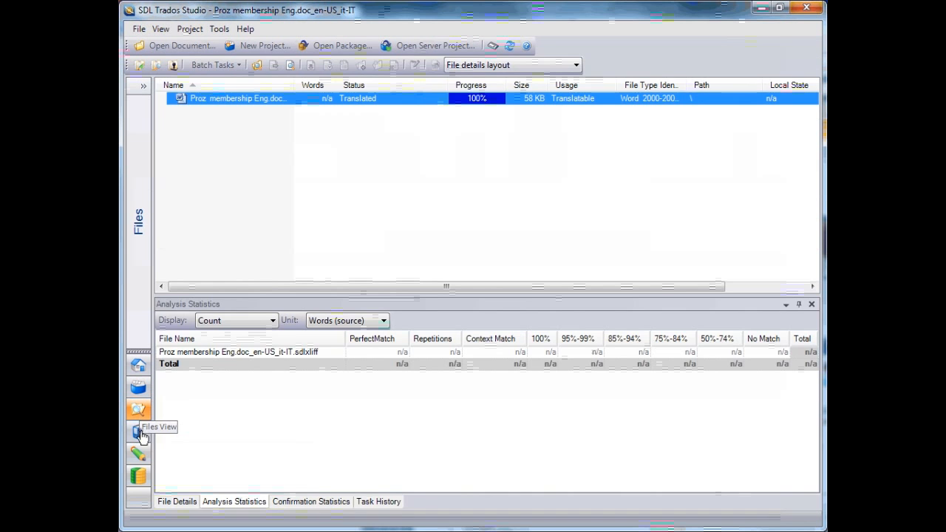
pyautogui.click(140, 435)
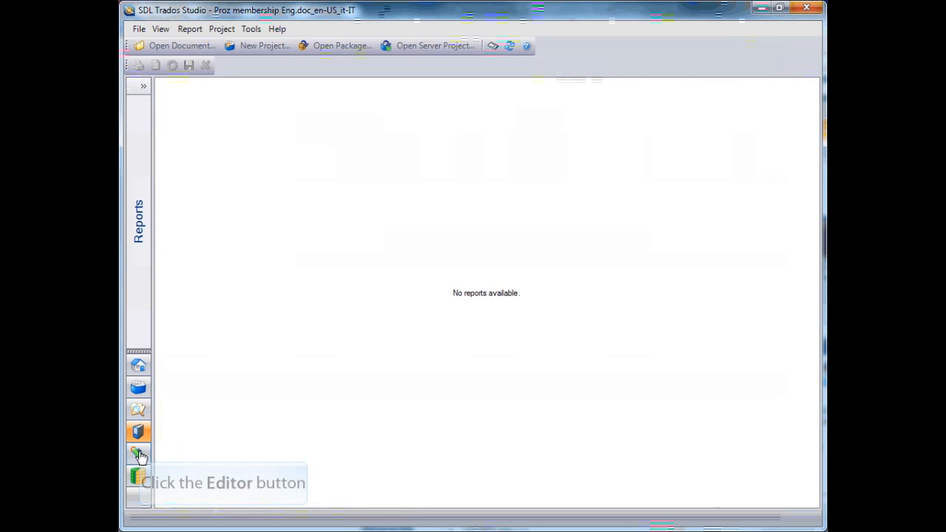
pyautogui.click(139, 455)
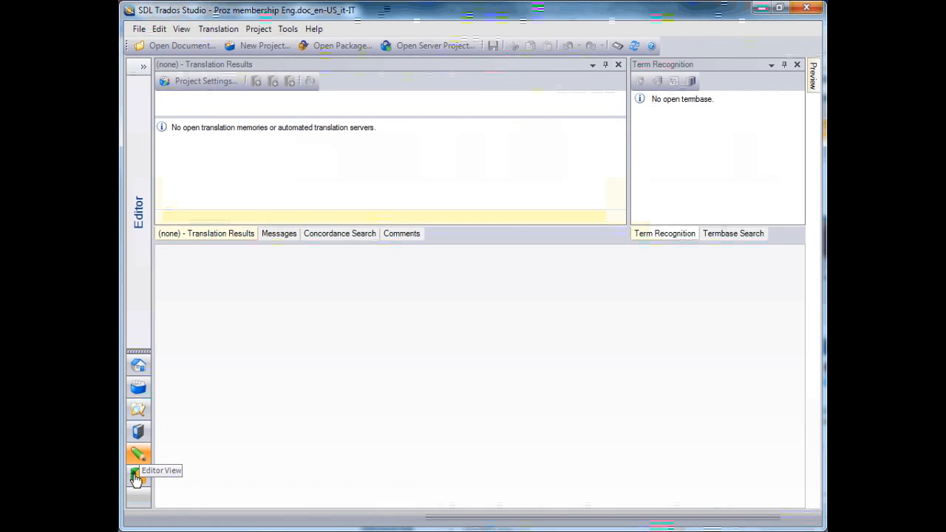
pyautogui.click(136, 477)
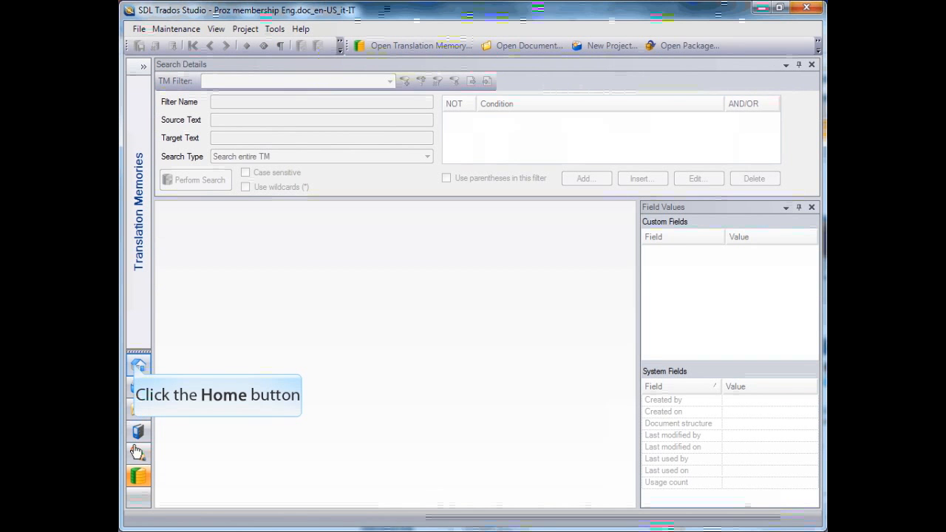
pyautogui.click(137, 367)
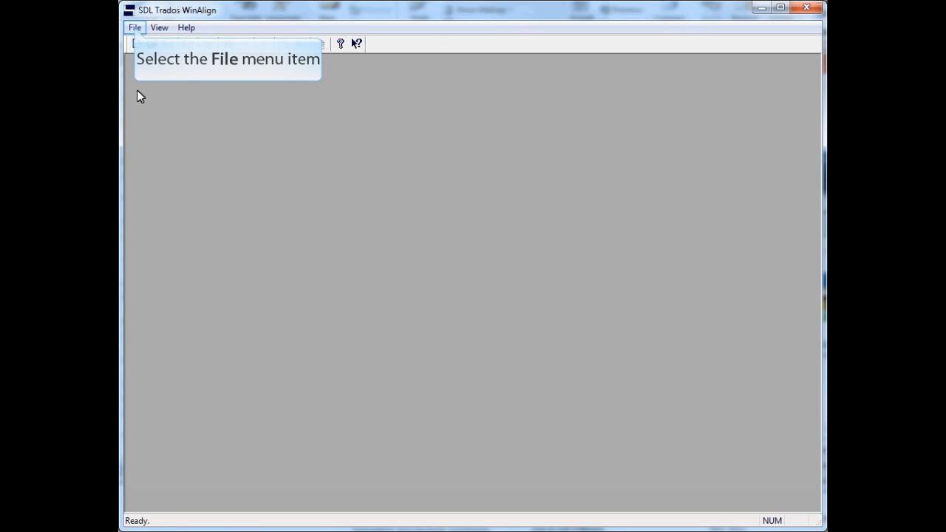
# In SDL Trados WinAlign, start a new alignment project named Prozvirtual
pyautogui.click(135, 28)
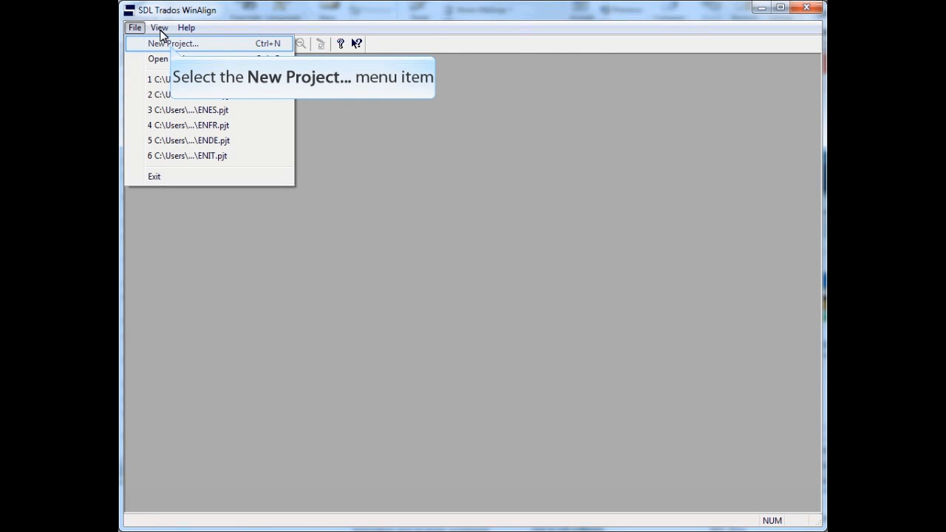
pyautogui.click(173, 44)
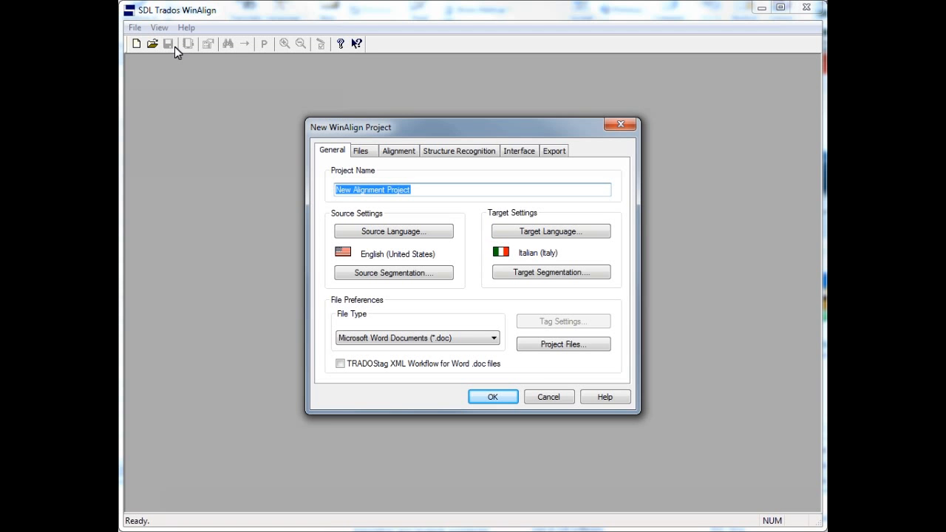
pyautogui.write('Prozvirtual')
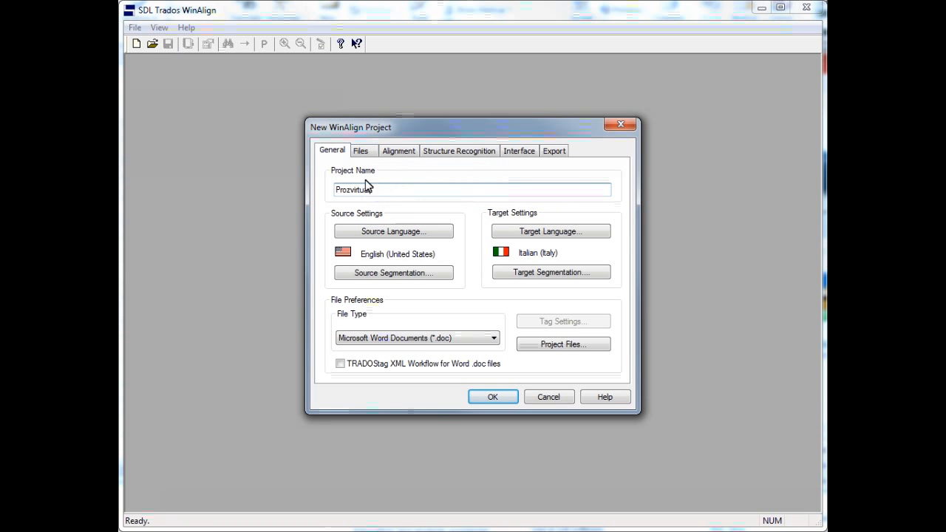
# Add Proz membership Eng.doc as the source file and Proz membership Ita.doc as the target file, and link the pair
pyautogui.click(362, 152)
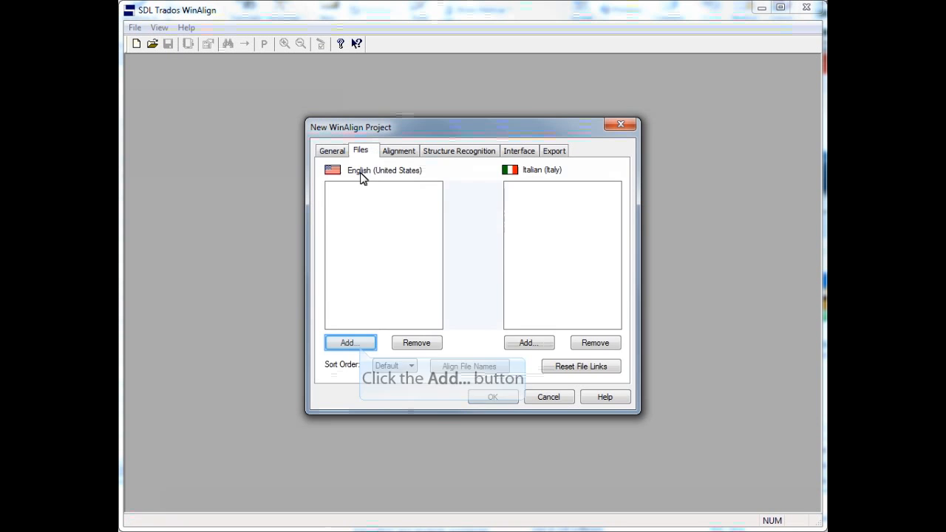
pyautogui.click(359, 348)
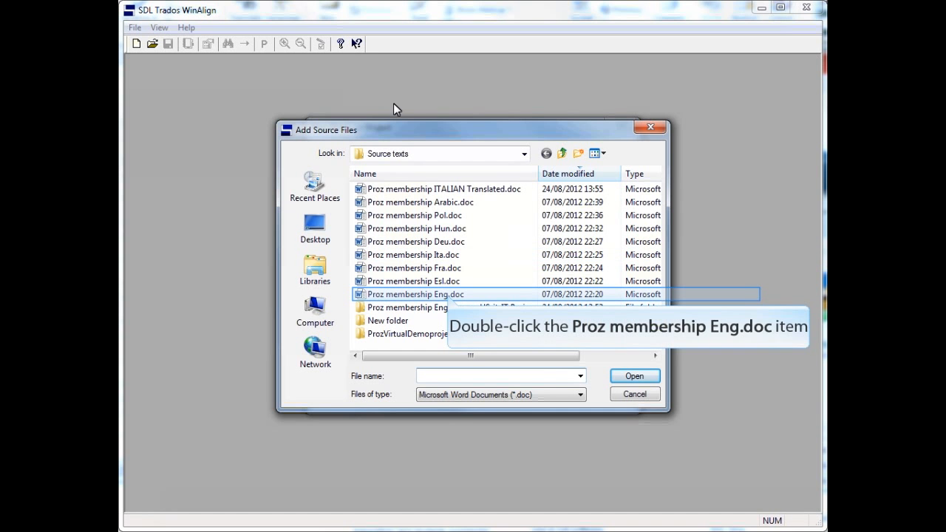
pyautogui.doubleClick(448, 294)
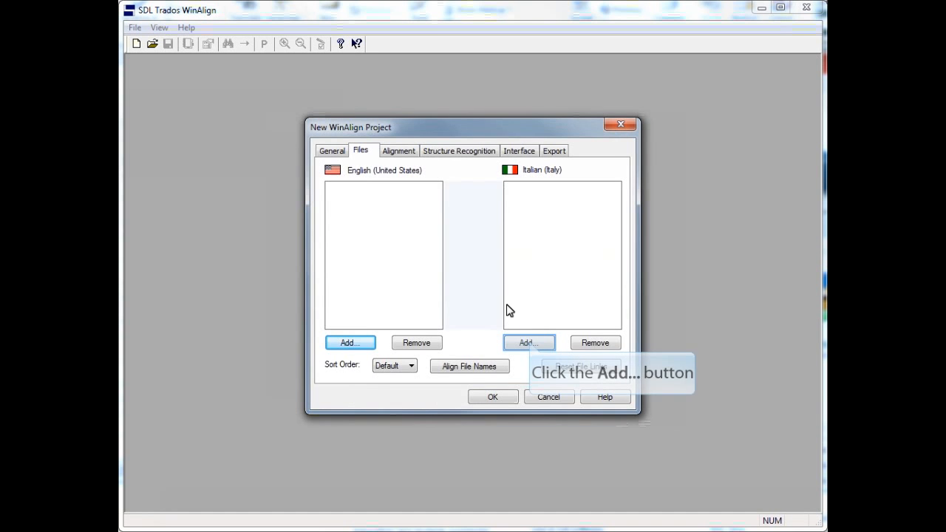
pyautogui.click(530, 342)
pyautogui.doubleClick(426, 256)
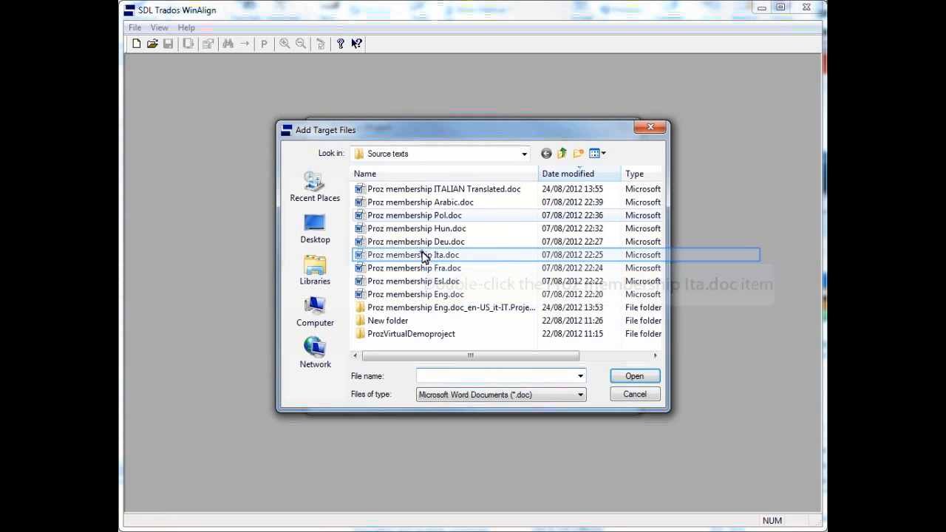
pyautogui.moveTo(456, 193); pyautogui.dragTo(488, 193)
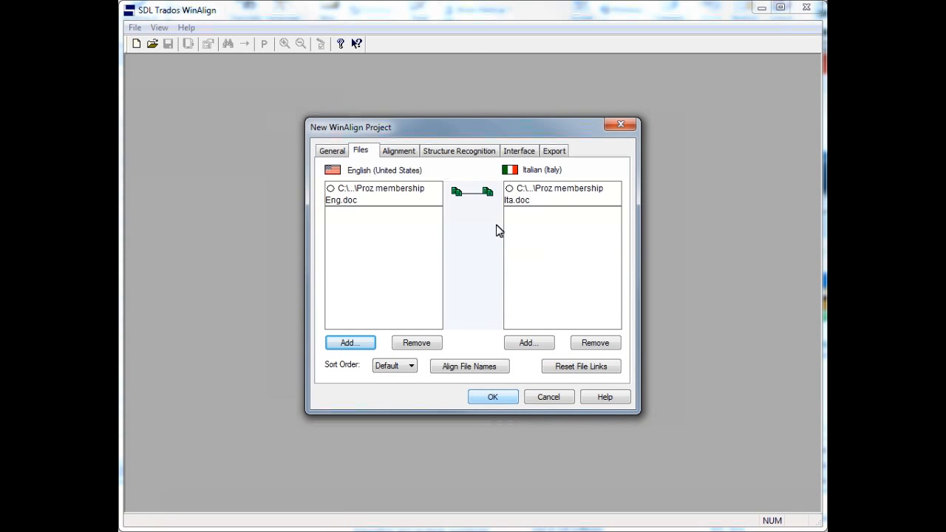
# Create the project with these settings and align the linked English and Italian file pair
pyautogui.click(495, 397)
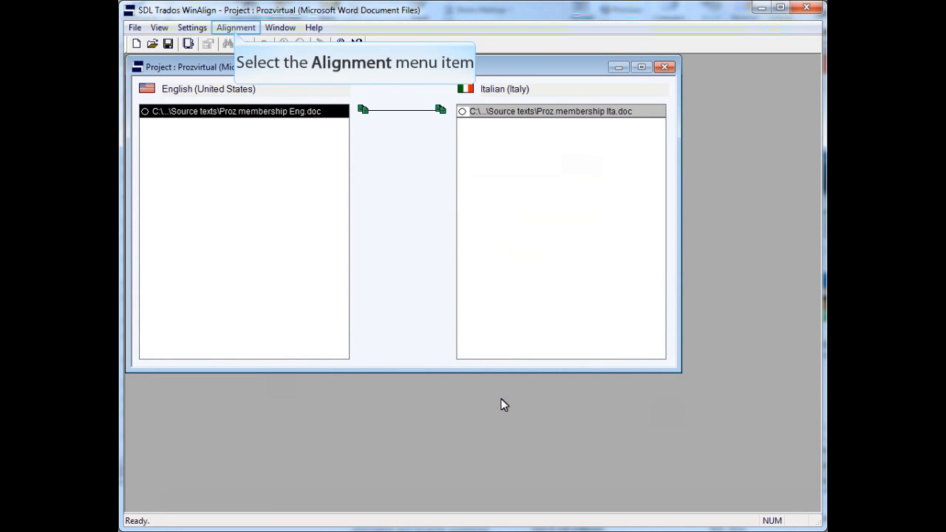
pyautogui.click(240, 30)
pyautogui.click(250, 65)
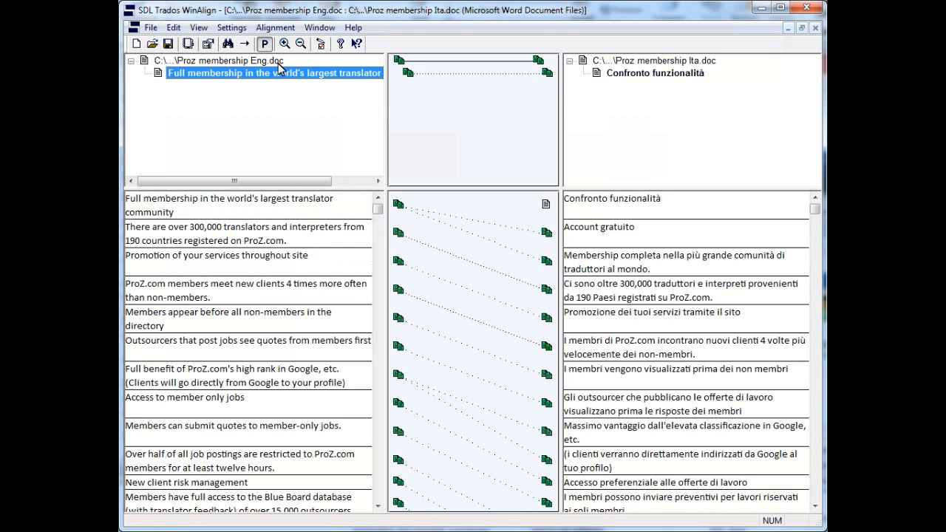
# Disconnect the target segment "Account gratuito" from the first English segment
pyautogui.click(320, 213)
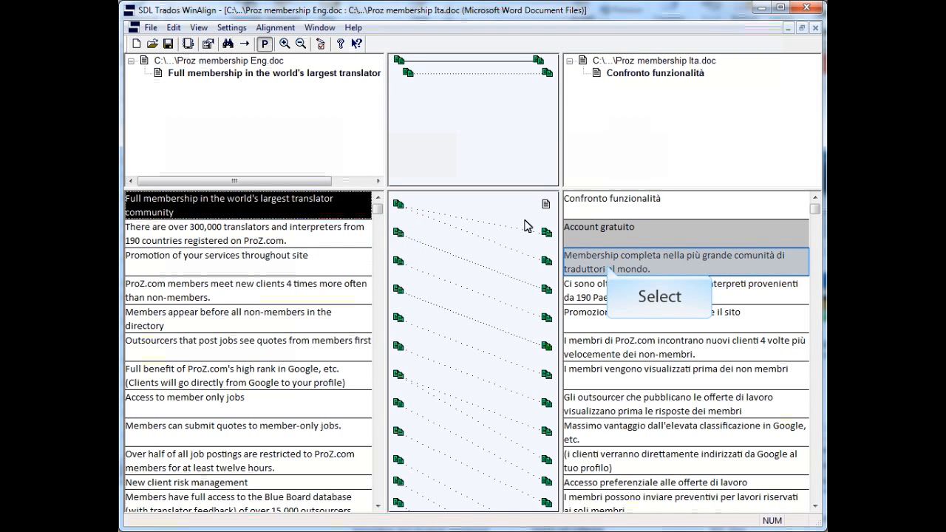
pyautogui.rightClick(608, 270)
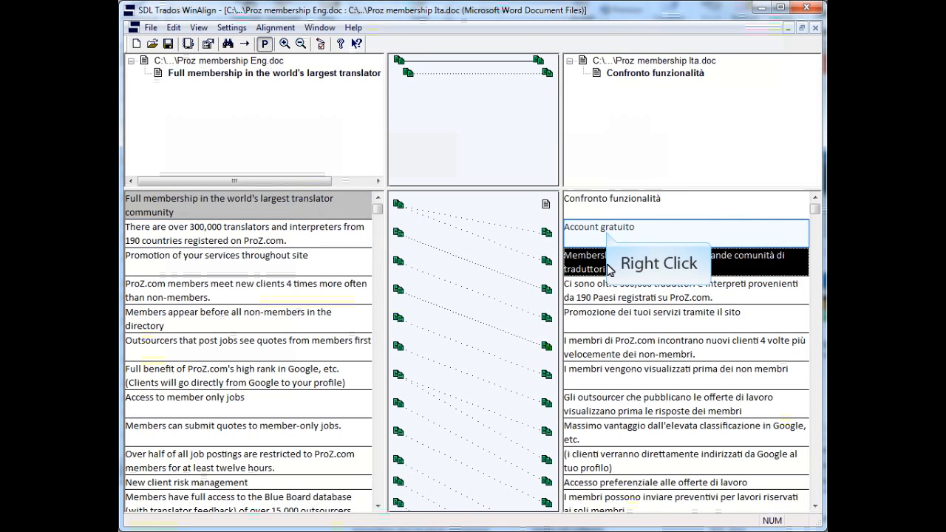
pyautogui.rightClick(607, 231)
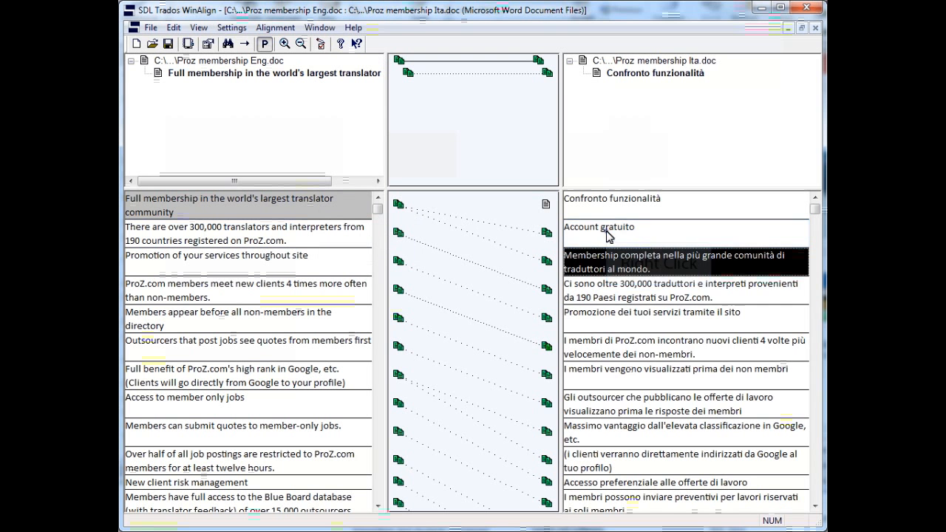
pyautogui.moveTo(673, 360)
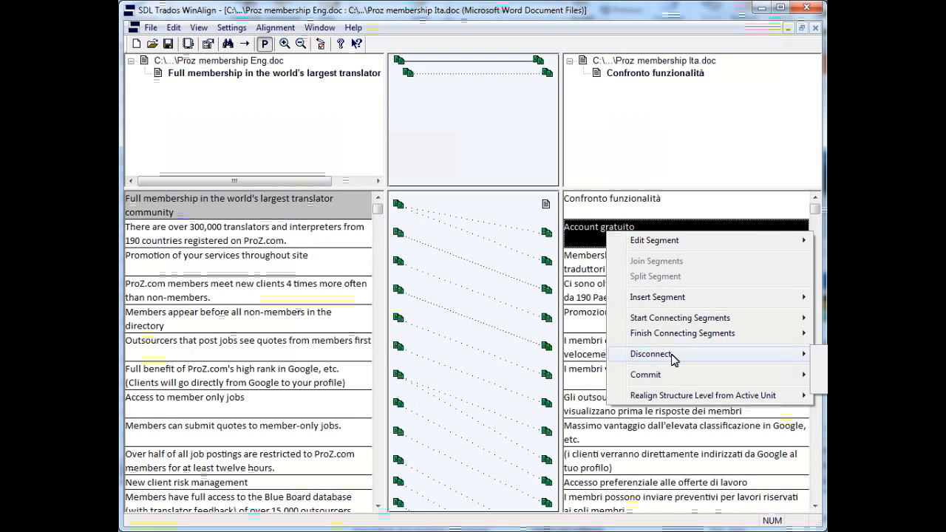
pyautogui.click(676, 357)
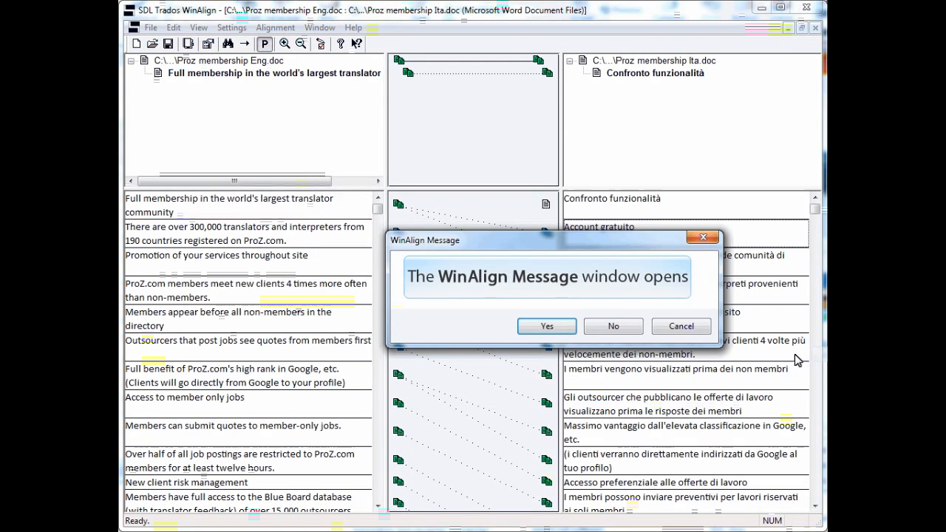
pyautogui.click(547, 326)
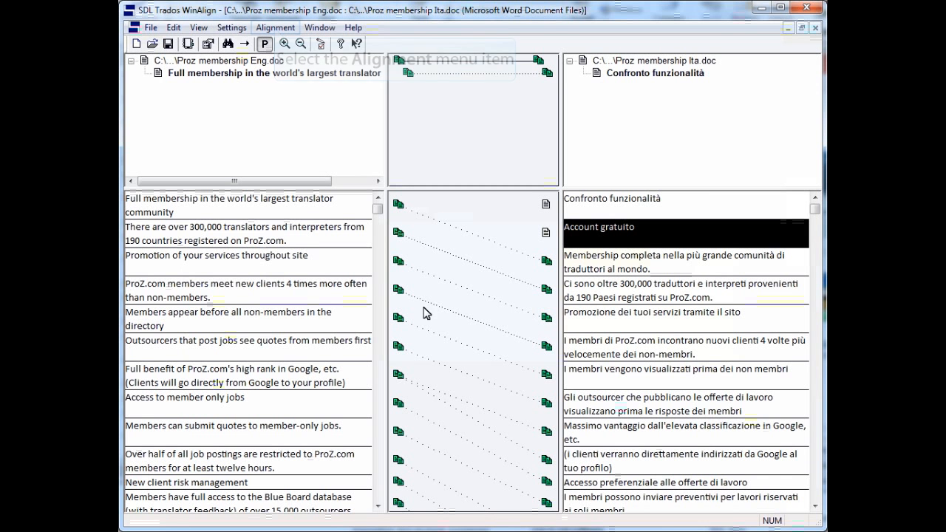
# Commit all units of the aligned file pair
pyautogui.click(276, 28)
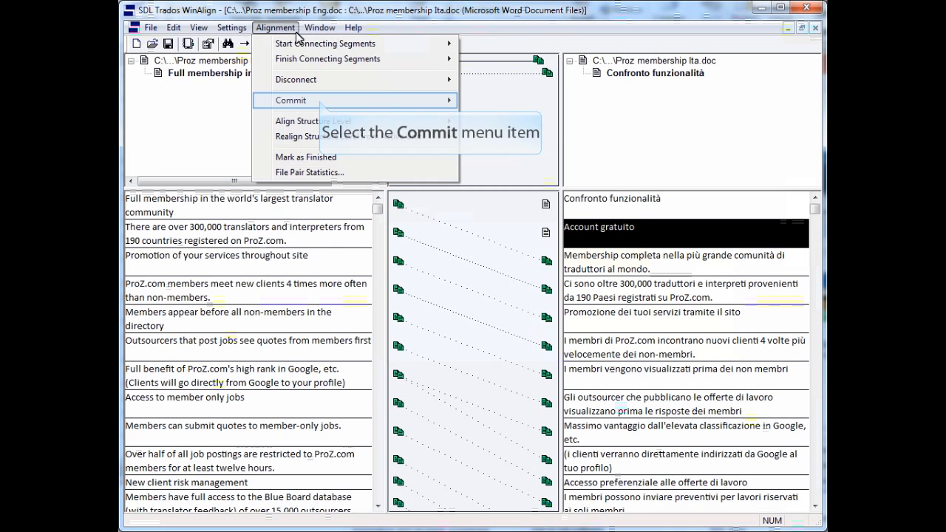
pyautogui.moveTo(321, 103)
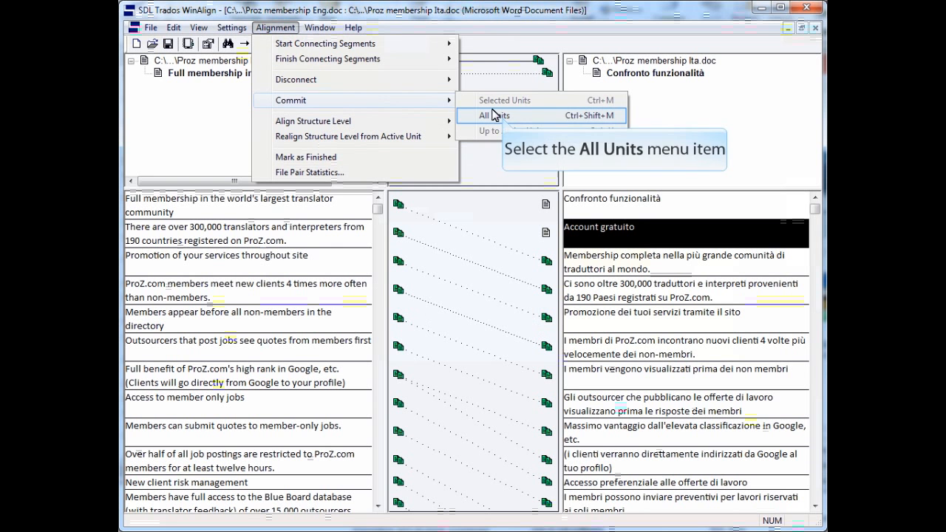
pyautogui.click(496, 114)
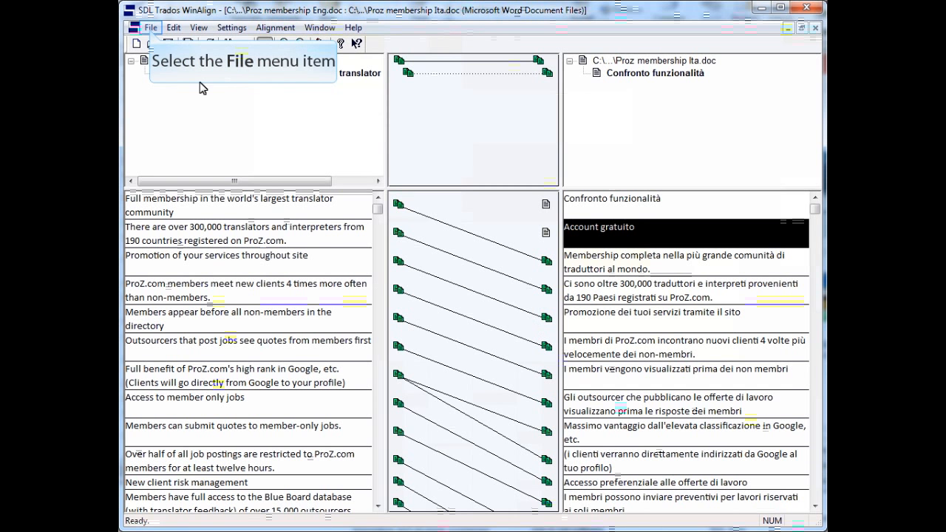
# Export the file pair to Proz membership EngITA.txt in the Source texts folder, replacing the existing file
pyautogui.click(152, 28)
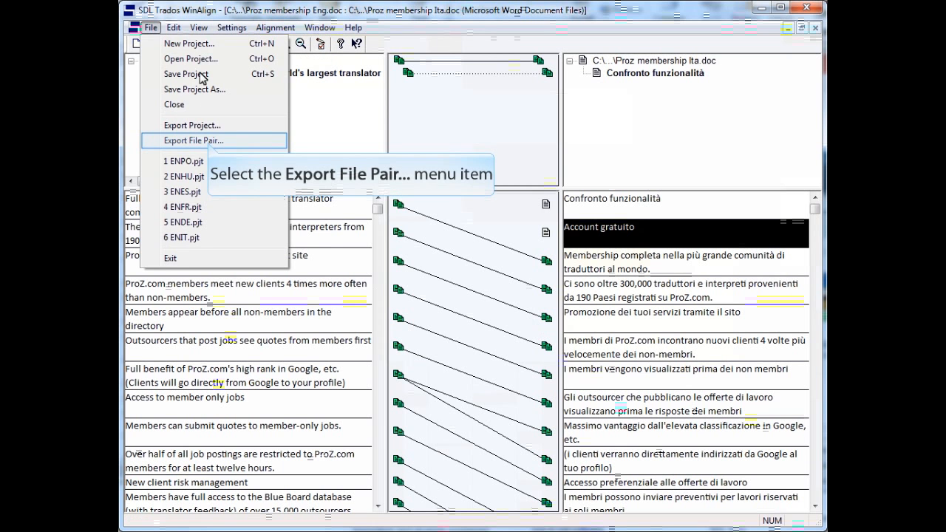
pyautogui.click(209, 145)
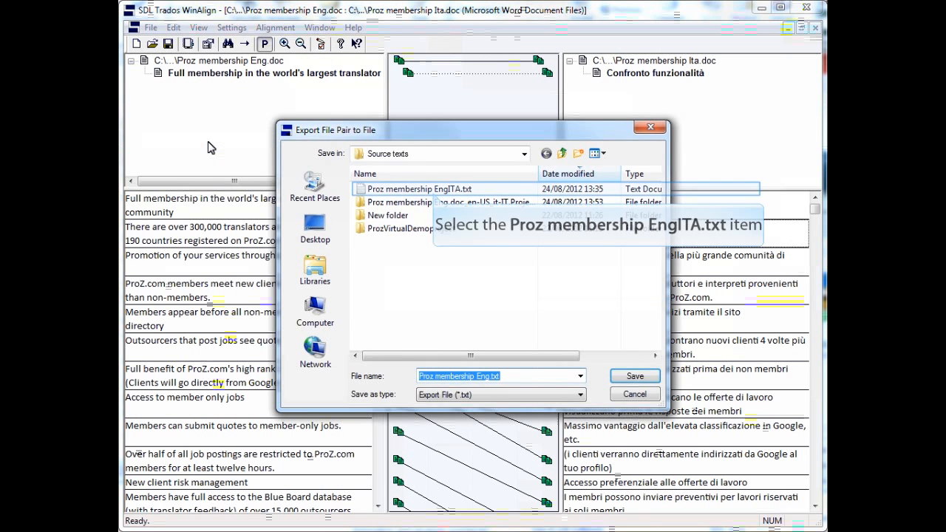
pyautogui.click(435, 190)
pyautogui.click(638, 377)
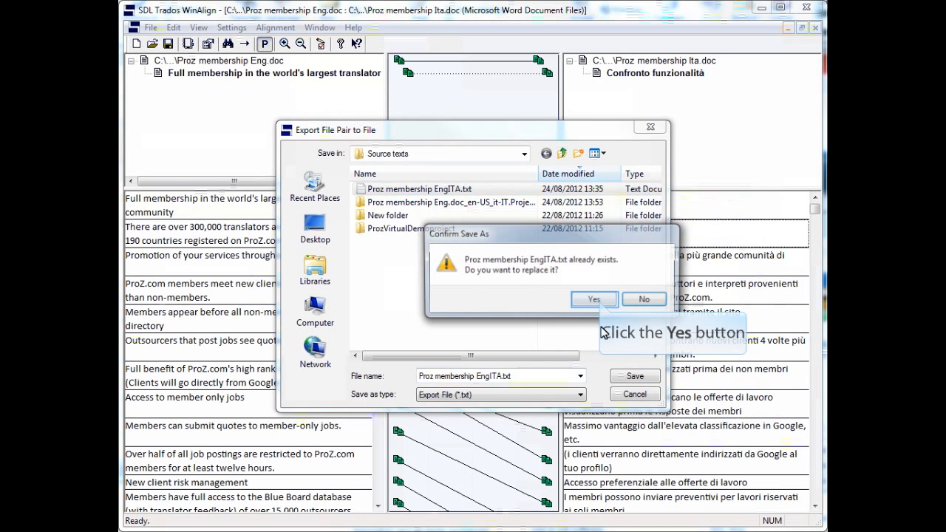
pyautogui.click(599, 299)
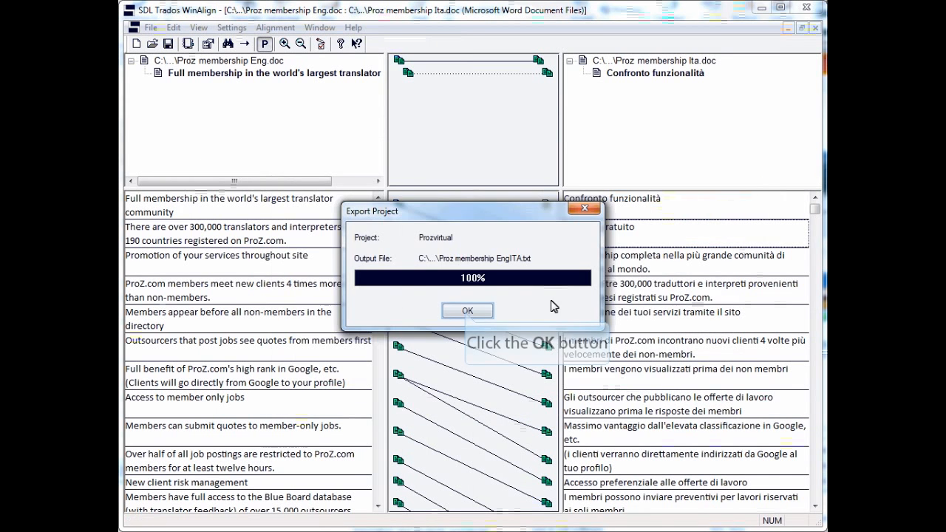
pyautogui.click(467, 310)
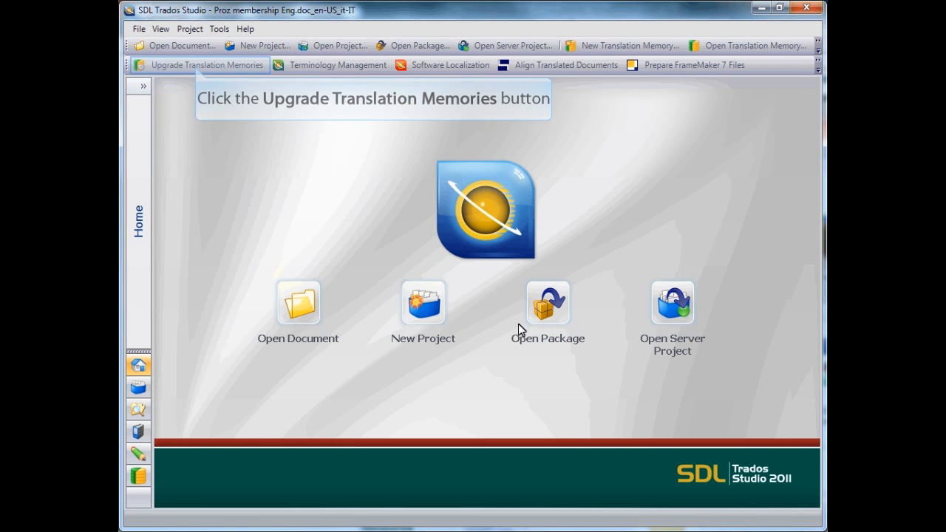
# In SDL Trados Studio, examine the legacy file types accepted when adding file-based TMs for upgrading, and cancel the upgrade
pyautogui.click(195, 66)
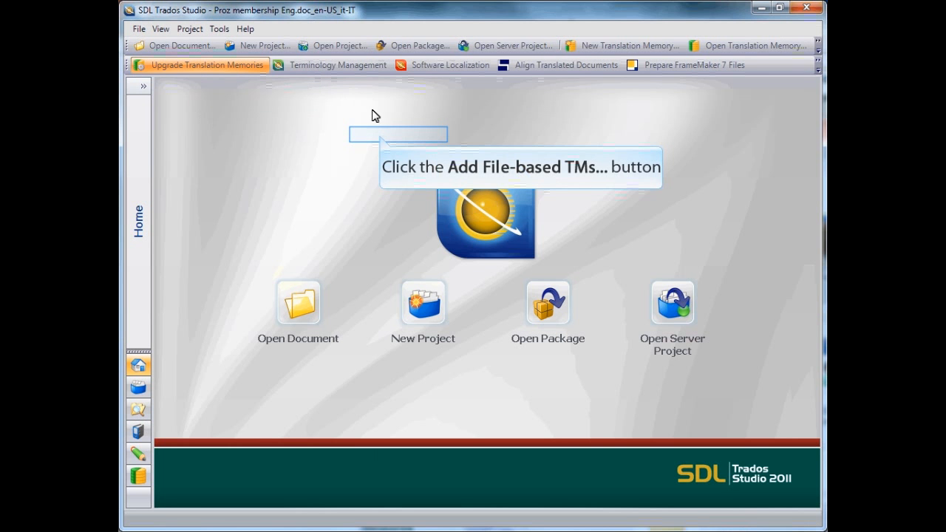
pyautogui.click(380, 137)
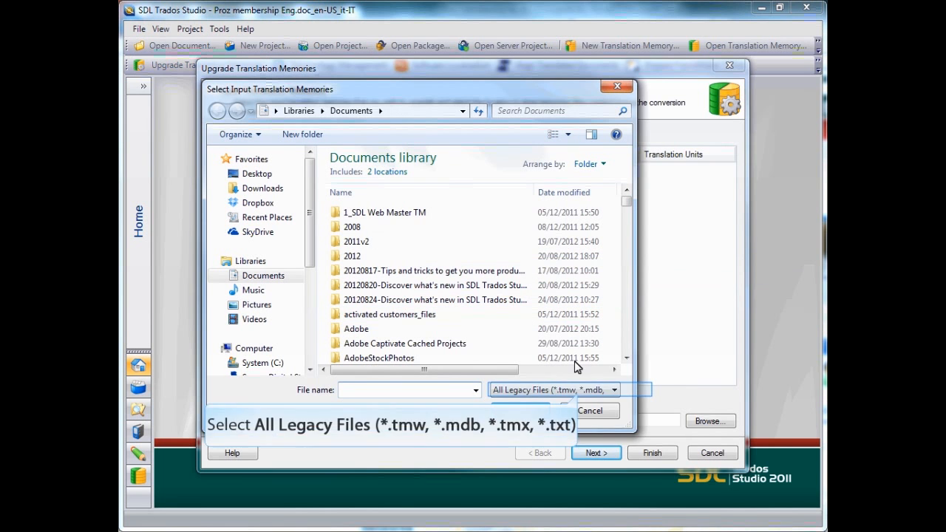
pyautogui.click(579, 390)
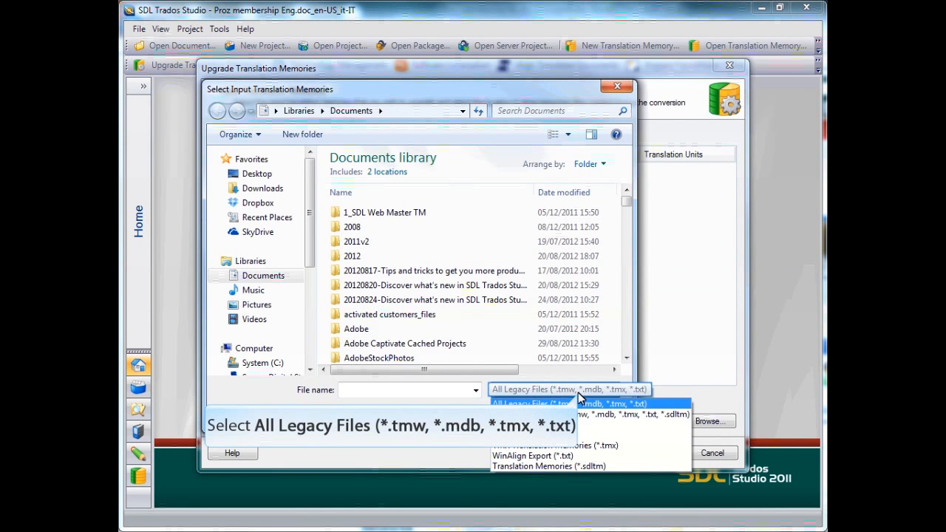
pyautogui.click(579, 395)
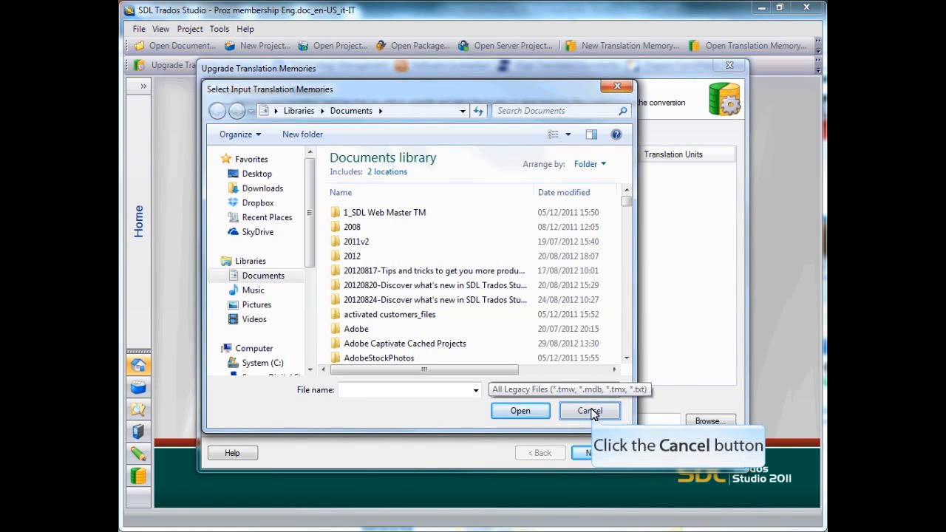
pyautogui.click(590, 410)
pyautogui.click(712, 453)
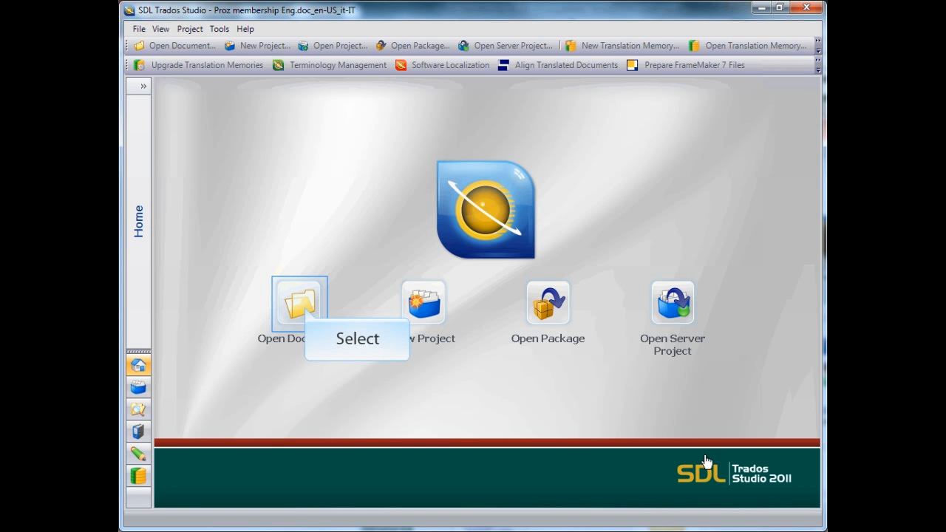
# Open Proz membership Eng.doc from the Source texts folder for translation, creating a new project file
pyautogui.click(307, 314)
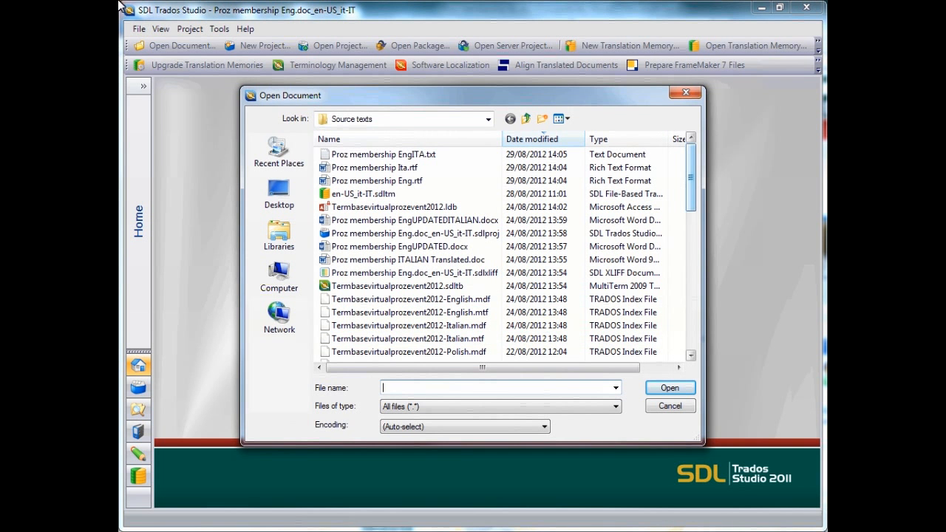
pyautogui.moveTo(693, 181); pyautogui.dragTo(698, 326)
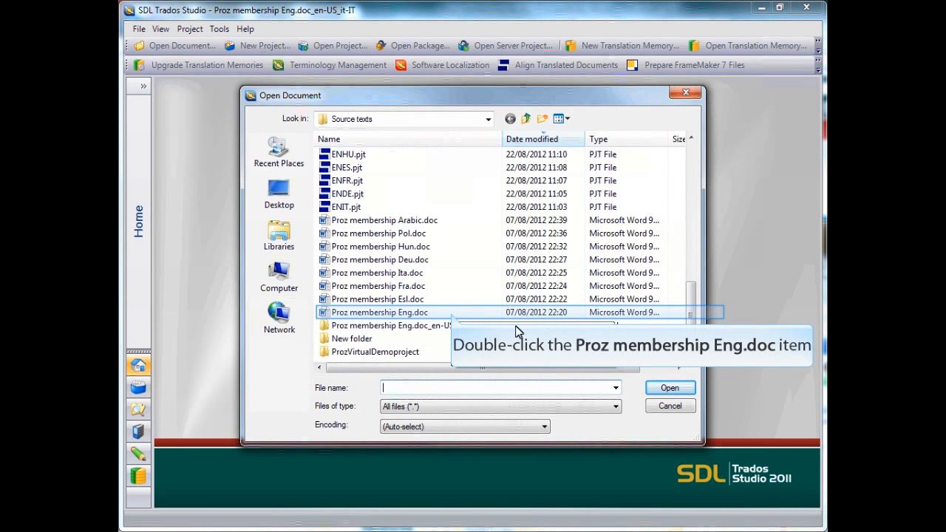
pyautogui.doubleClick(451, 313)
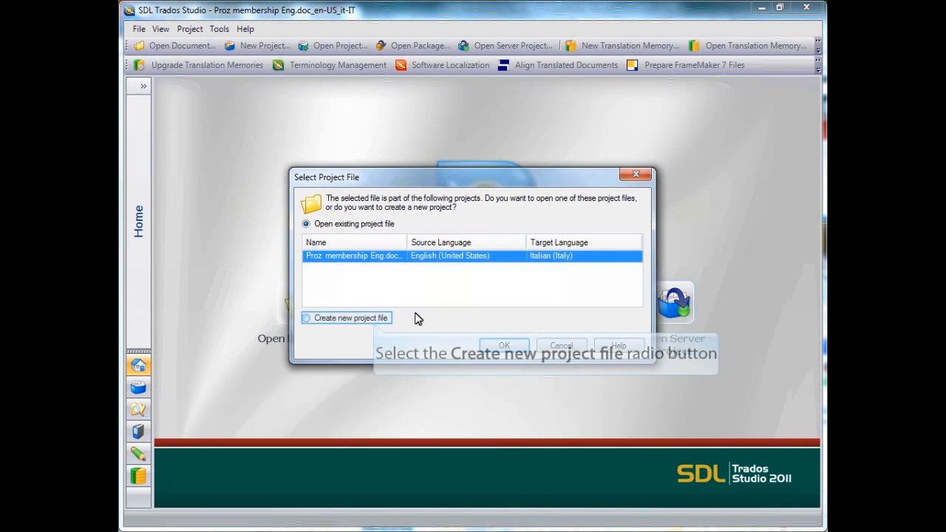
pyautogui.click(375, 323)
pyautogui.click(503, 346)
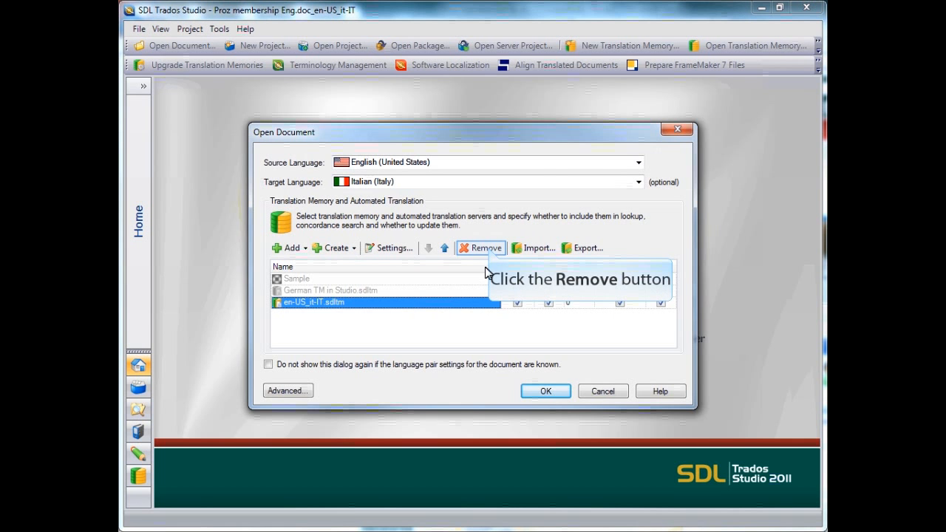
# Remove the en-US_it-IT.sdltm translation memory from the document settings and add it back as a file-based TM from the Source texts folder
pyautogui.click(482, 249)
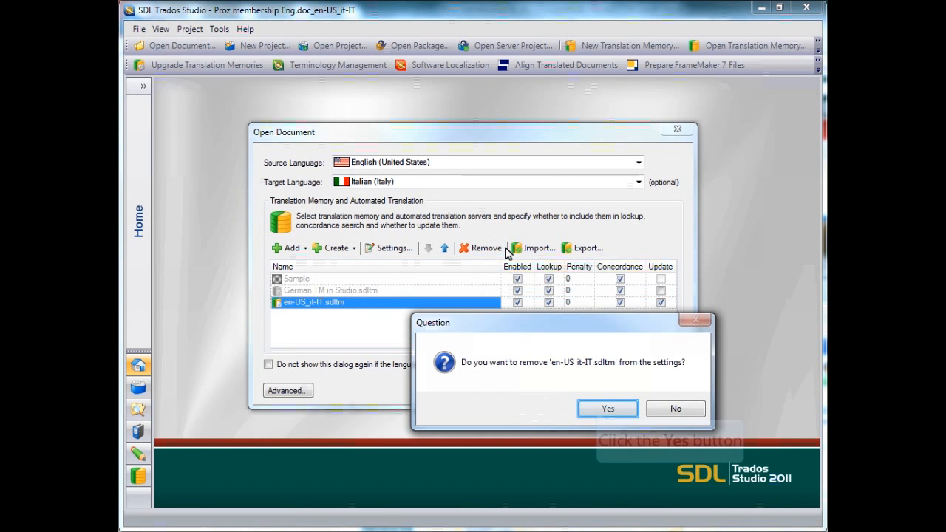
pyautogui.click(599, 409)
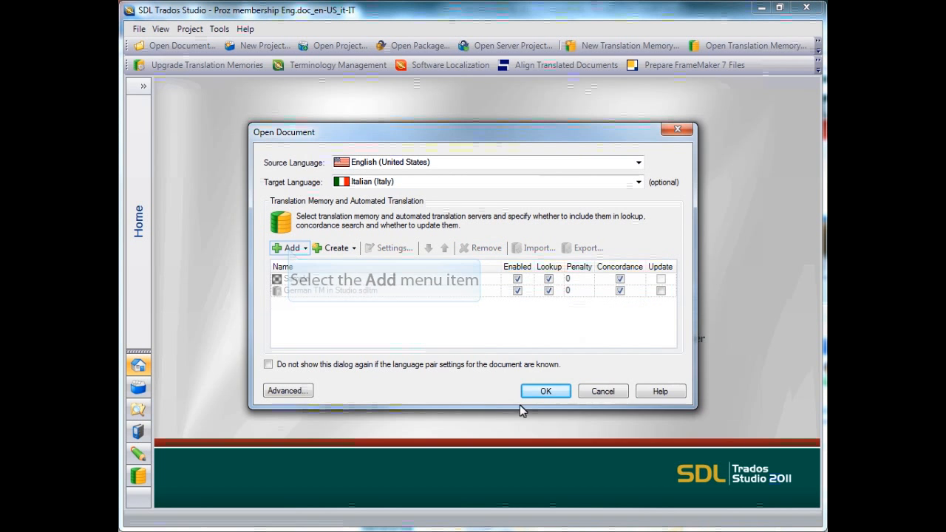
pyautogui.click(289, 251)
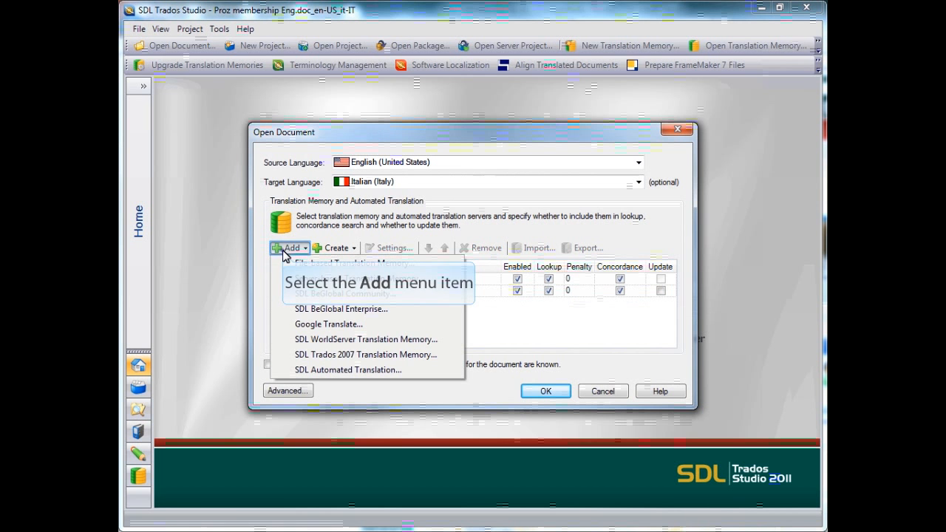
pyautogui.click(295, 263)
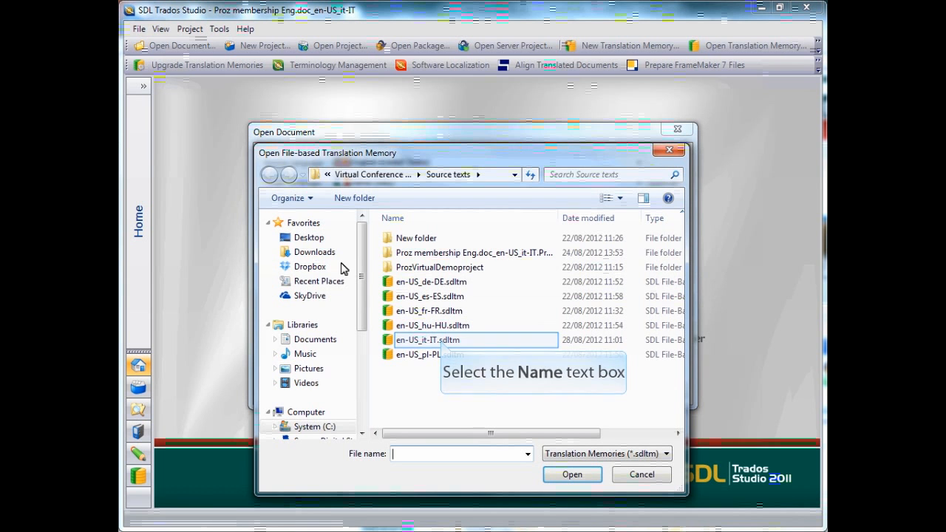
pyautogui.click(442, 340)
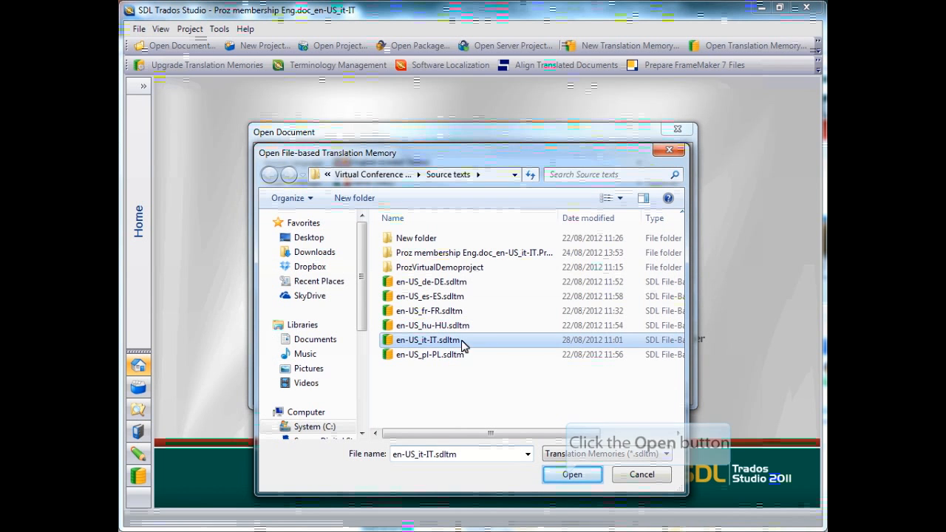
pyautogui.click(567, 478)
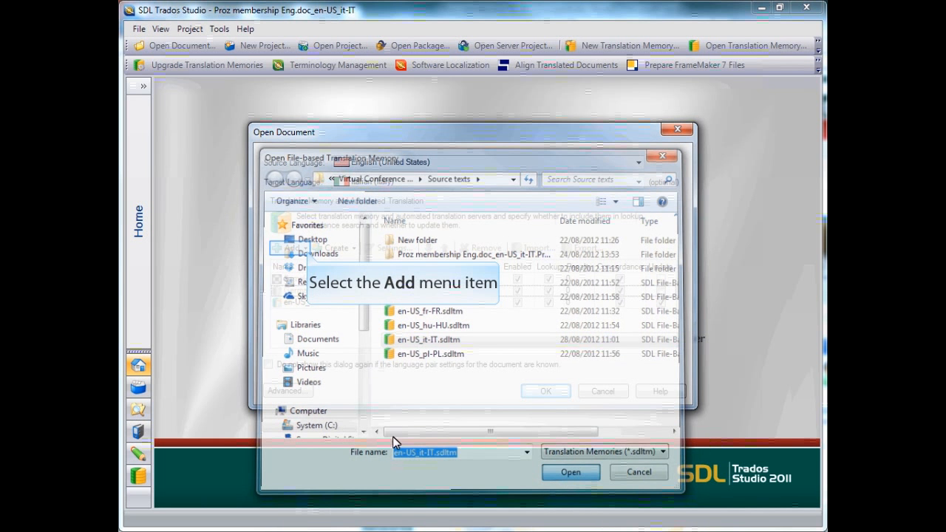
# Review the translation provider types that can be added, and try a penalty of 1 on the German TM before resetting it to 0
pyautogui.click(307, 250)
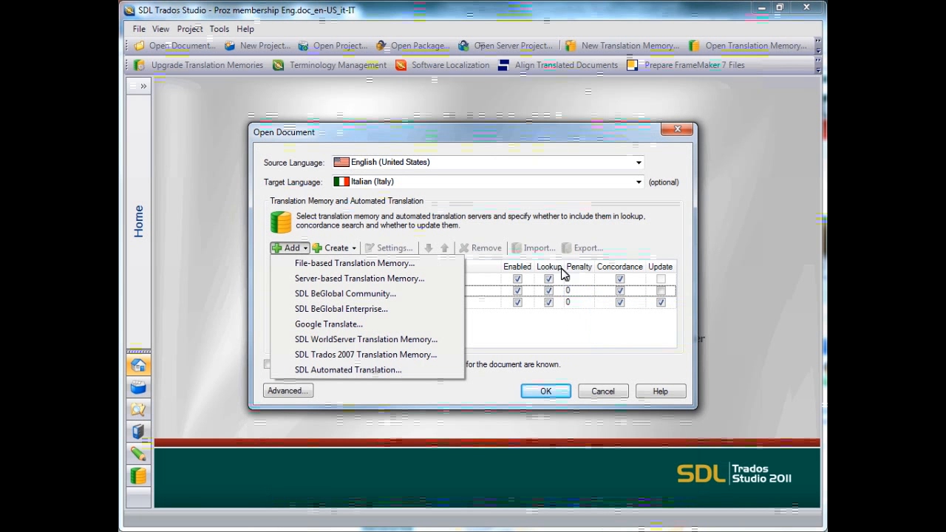
pyautogui.click(589, 290)
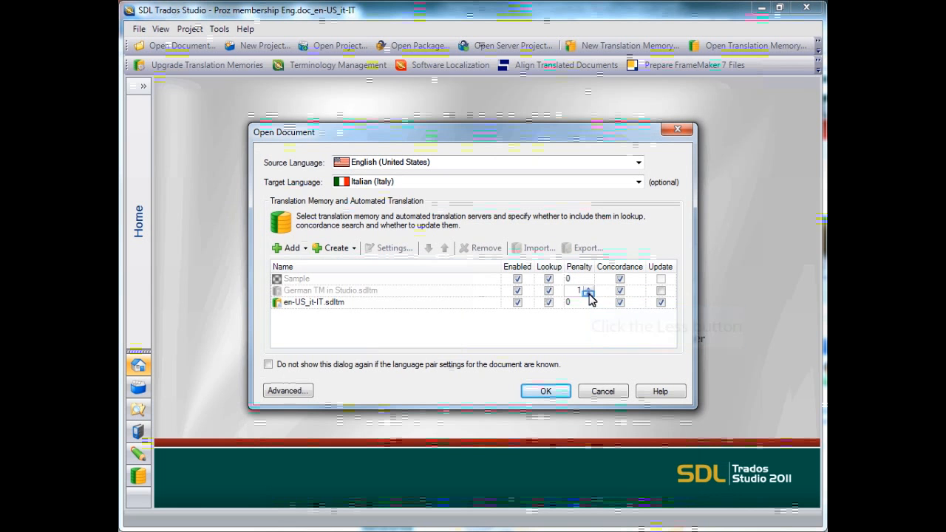
pyautogui.click(590, 294)
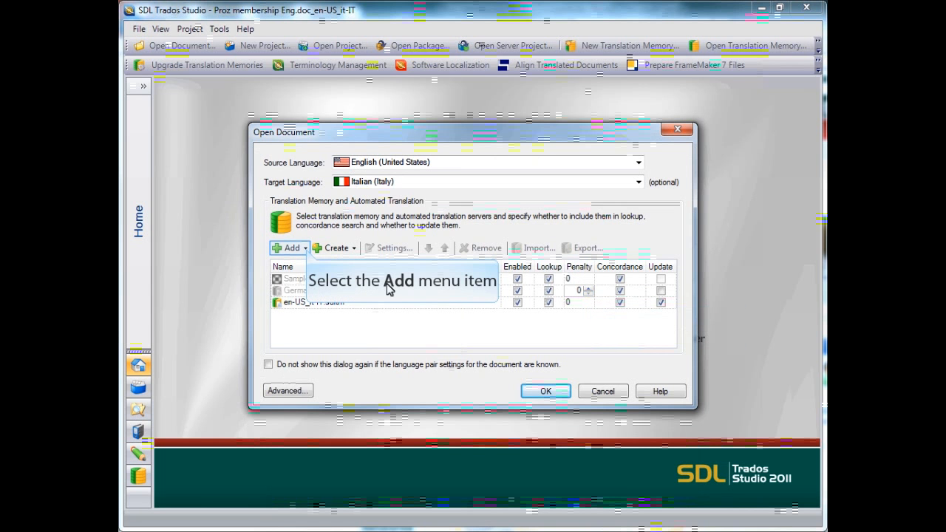
pyautogui.click(307, 249)
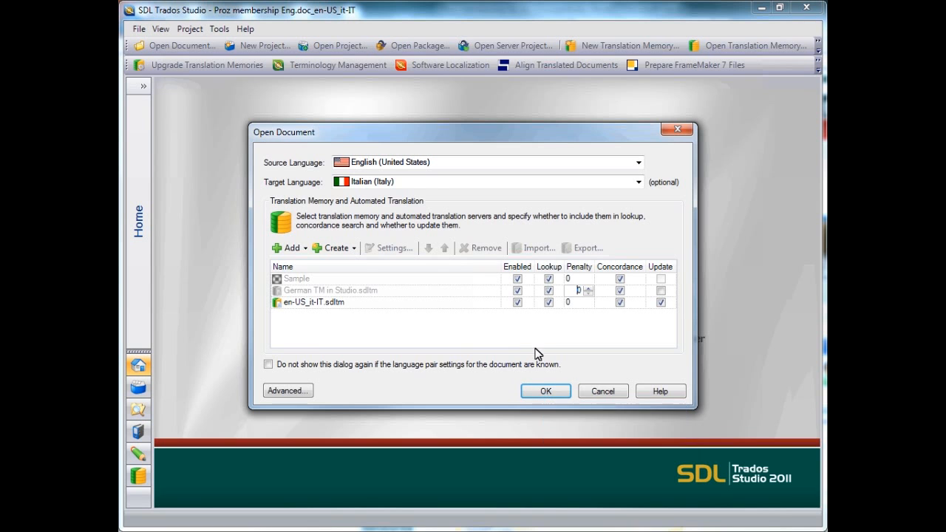
# Accept the document settings to open the file for editing, and try repositioning and resizing the Term Recognition window
pyautogui.click(546, 392)
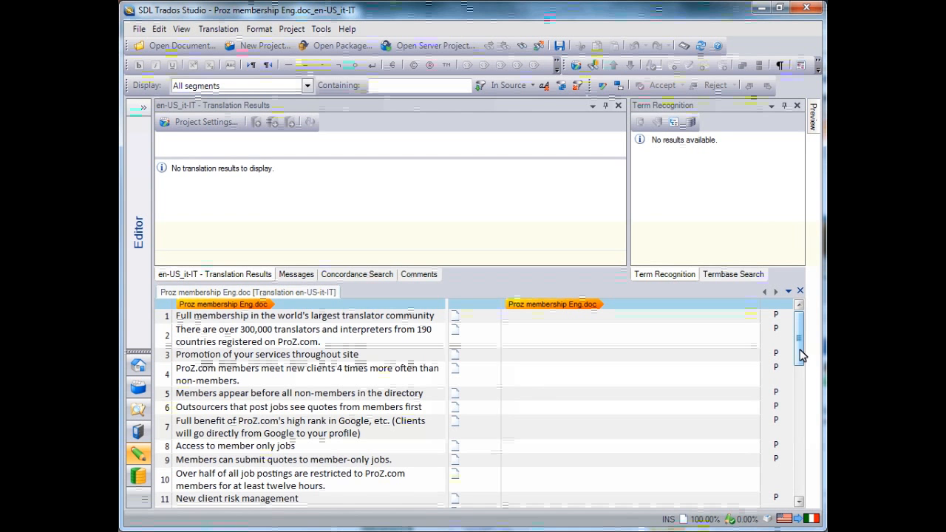
pyautogui.moveTo(802, 356); pyautogui.dragTo(806, 326)
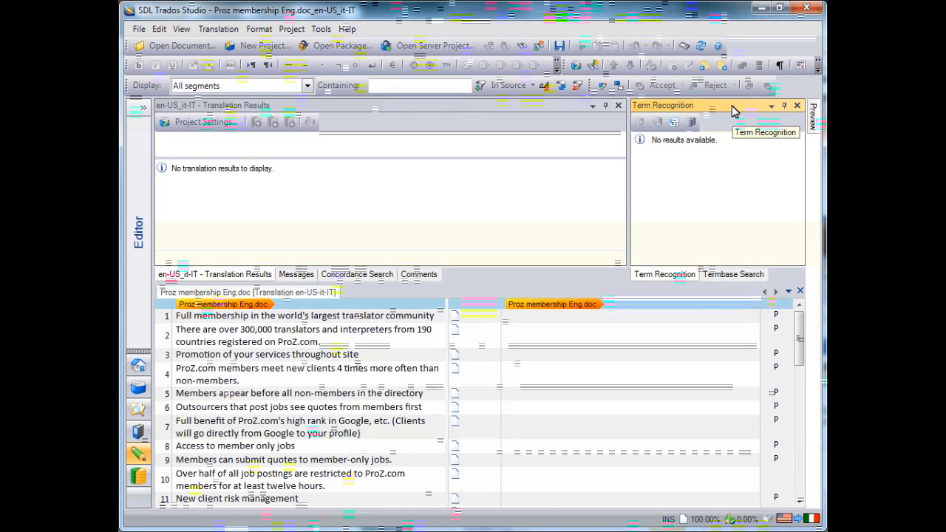
pyautogui.moveTo(735, 111); pyautogui.dragTo(501, 193)
pyautogui.moveTo(574, 192); pyautogui.dragTo(634, 197)
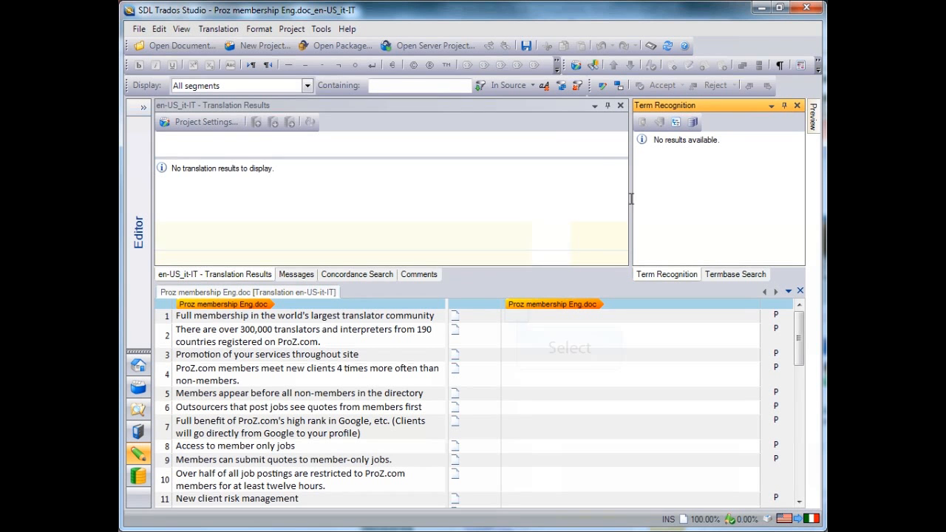
# Activate the first target segment to apply its translation memory match, and generate the initial real-time preview of the target document
pyautogui.click(518, 317)
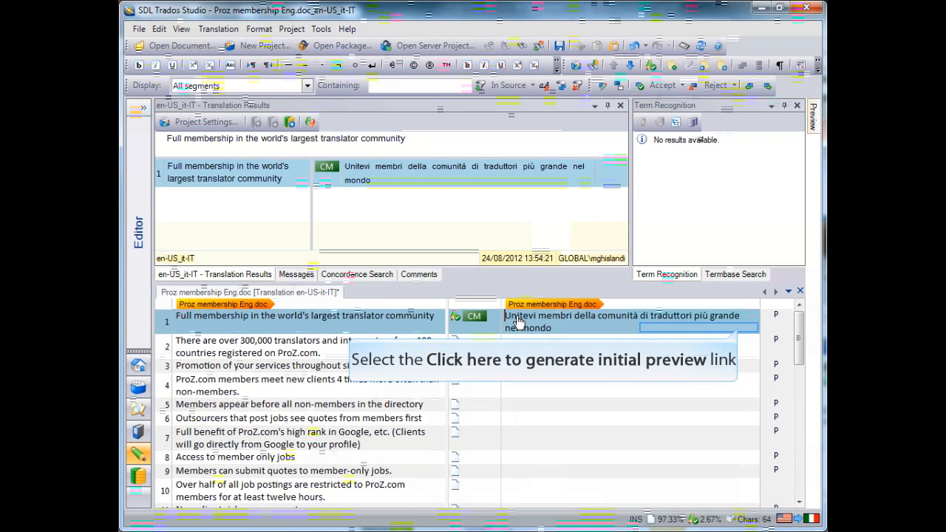
pyautogui.click(739, 328)
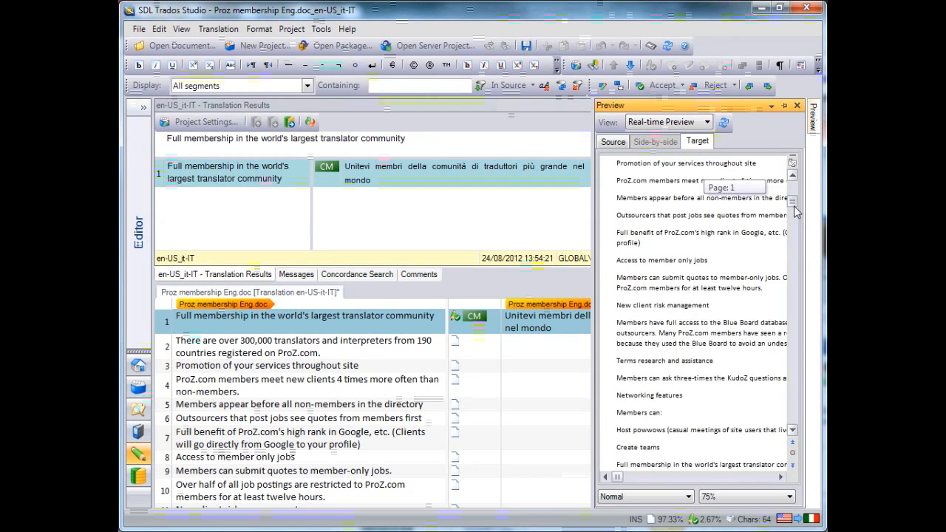
pyautogui.moveTo(796, 186); pyautogui.dragTo(796, 294)
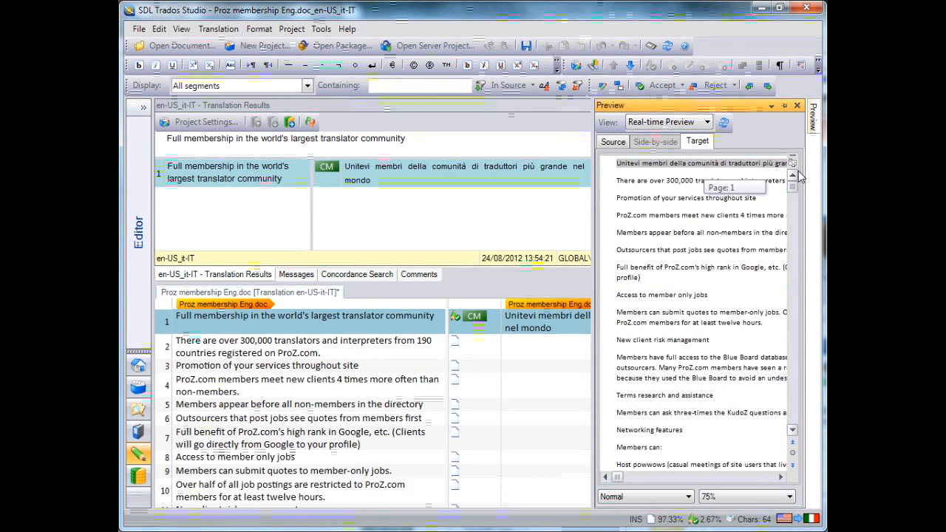
# Switch the target preview to Print View, and return to the first target segment
pyautogui.click(687, 497)
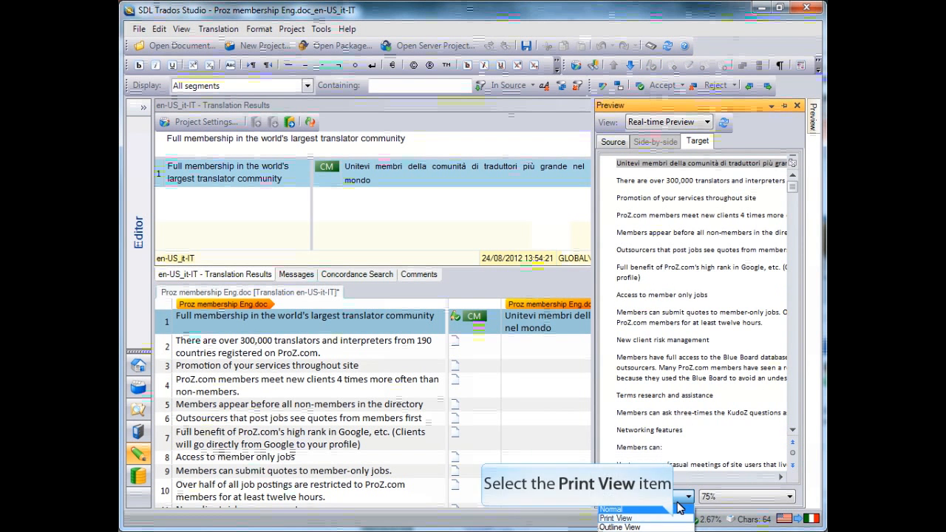
pyautogui.click(680, 518)
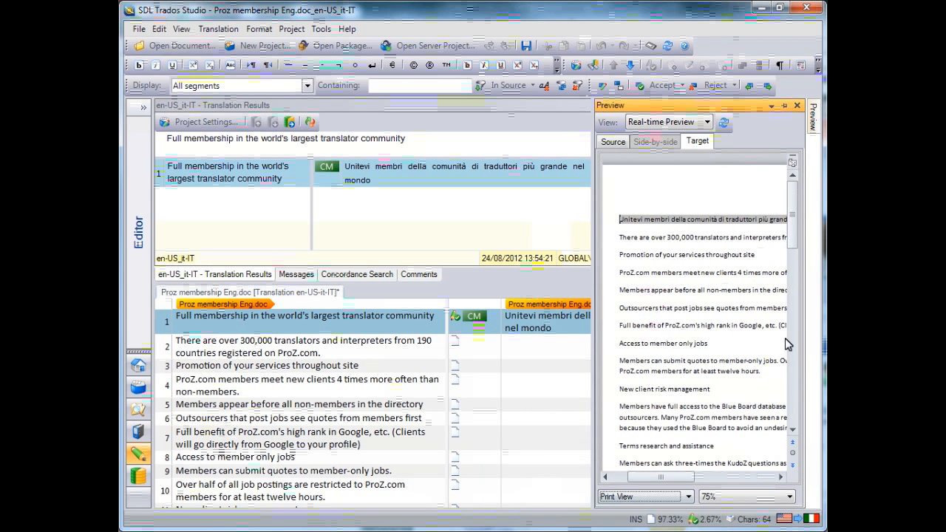
pyautogui.moveTo(794, 207); pyautogui.dragTo(794, 187)
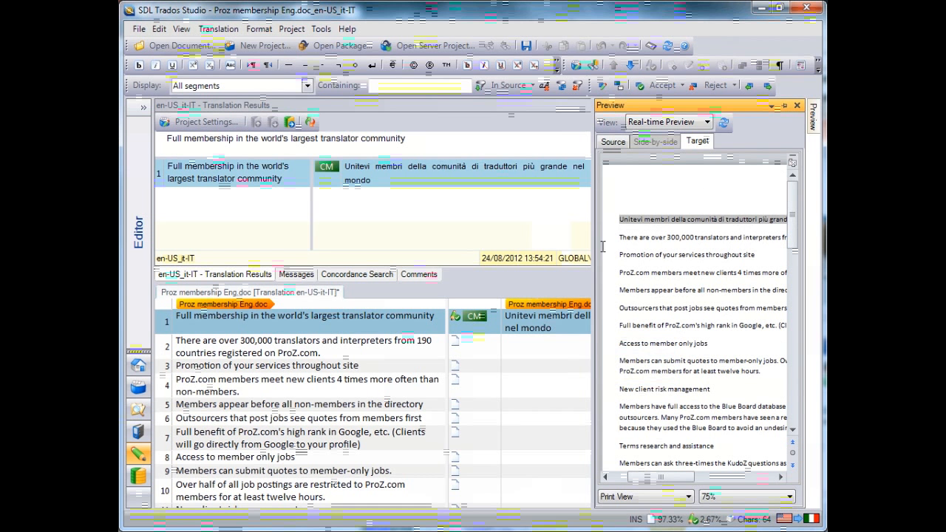
pyautogui.click(575, 331)
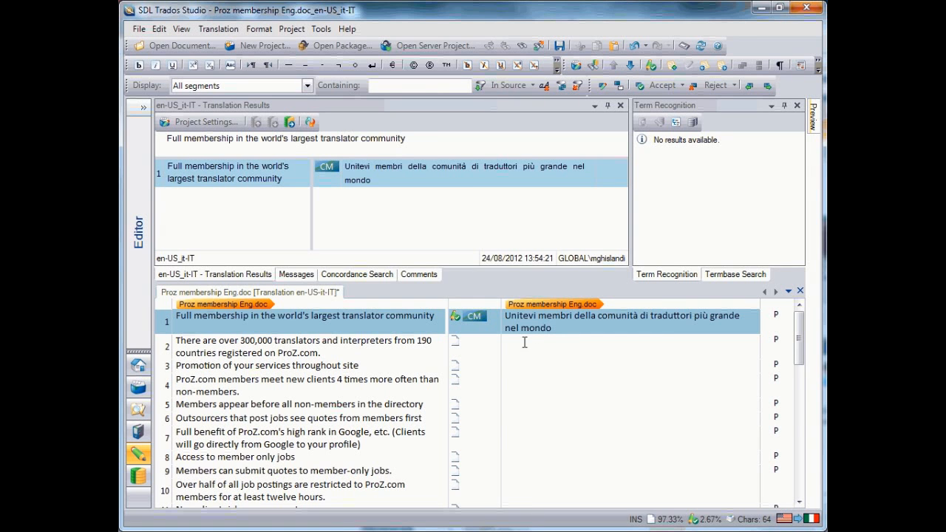
# Switch to the browser and open the AutoSuggest Dictionaries page in the downloads area of SDL Translationzone
pyautogui.hotkey('alt', 'Tab')
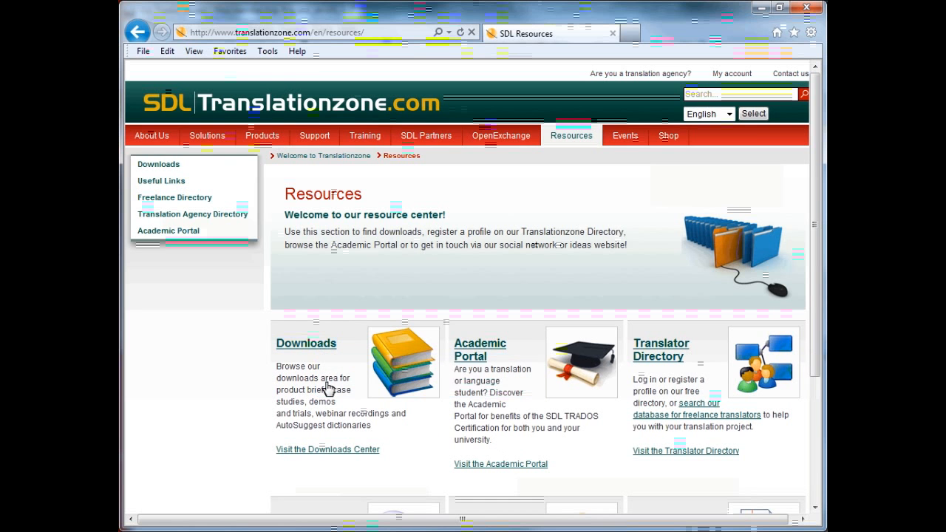
pyautogui.click(318, 347)
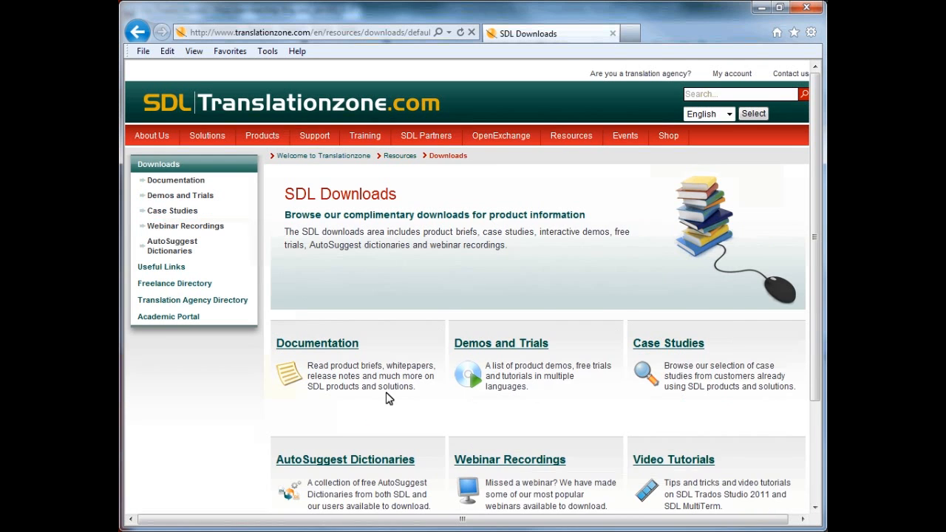
pyautogui.scroll(-3, 396, 406)
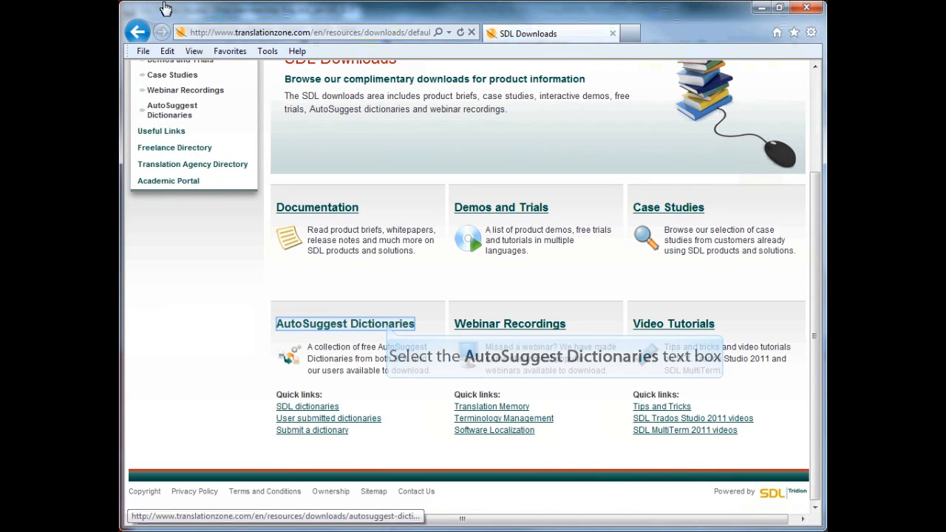
pyautogui.click(385, 325)
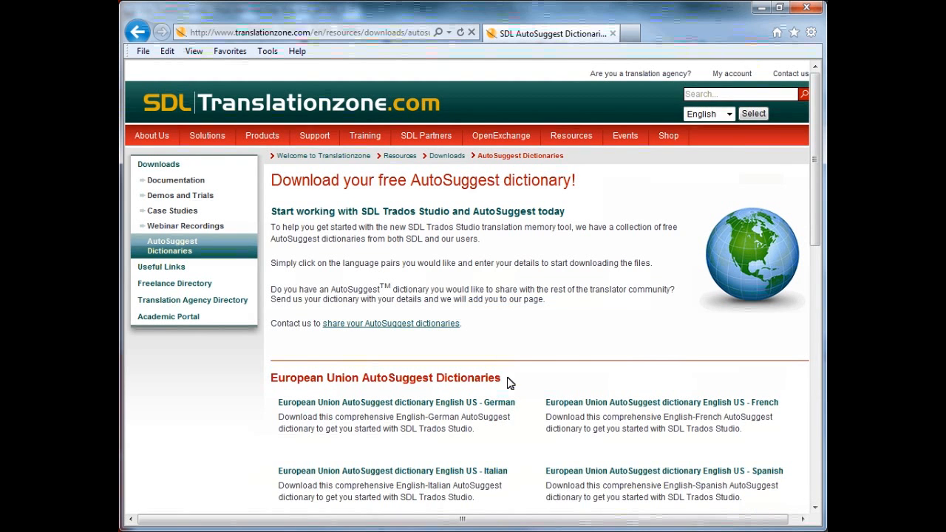
# Examine the European Union and user-shared AutoSuggest dictionaries offered for download and their language pairs
pyautogui.scroll(-1, 532, 375)
pyautogui.scroll(-1, 558, 375)
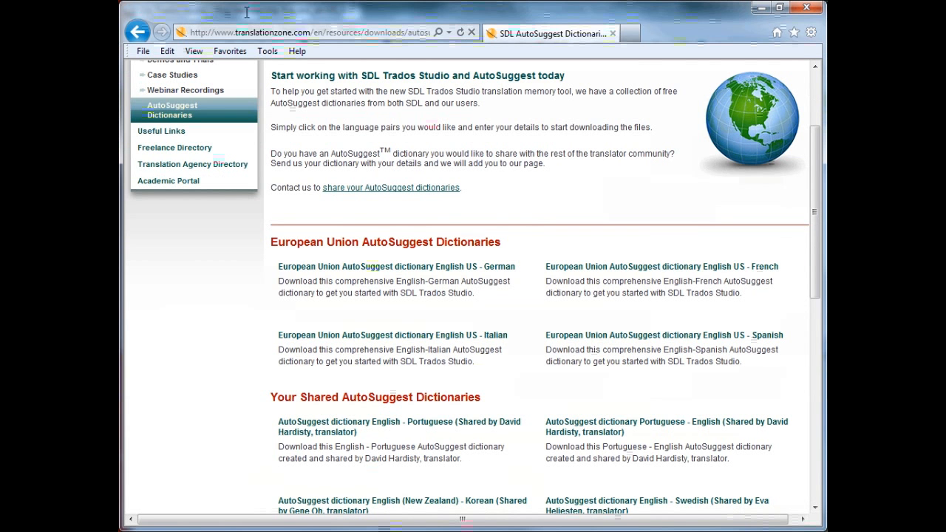
pyautogui.scroll(-1, 516, 401)
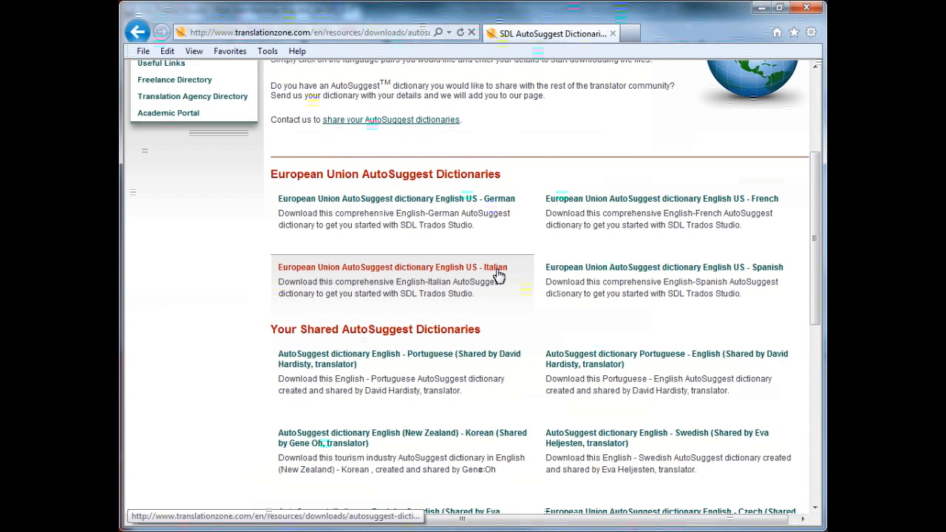
pyautogui.scroll(-1, 552, 359)
pyautogui.scroll(-3, 574, 416)
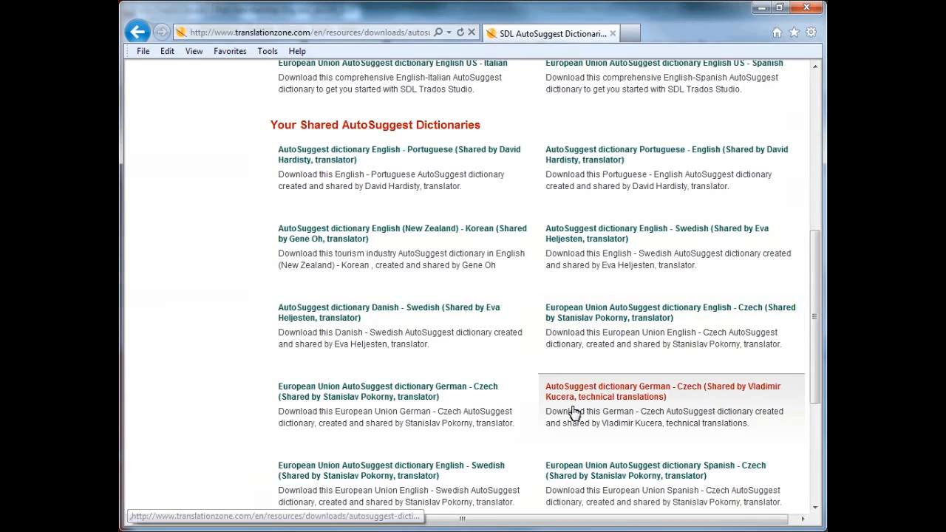
pyautogui.scroll(-1, 590, 428)
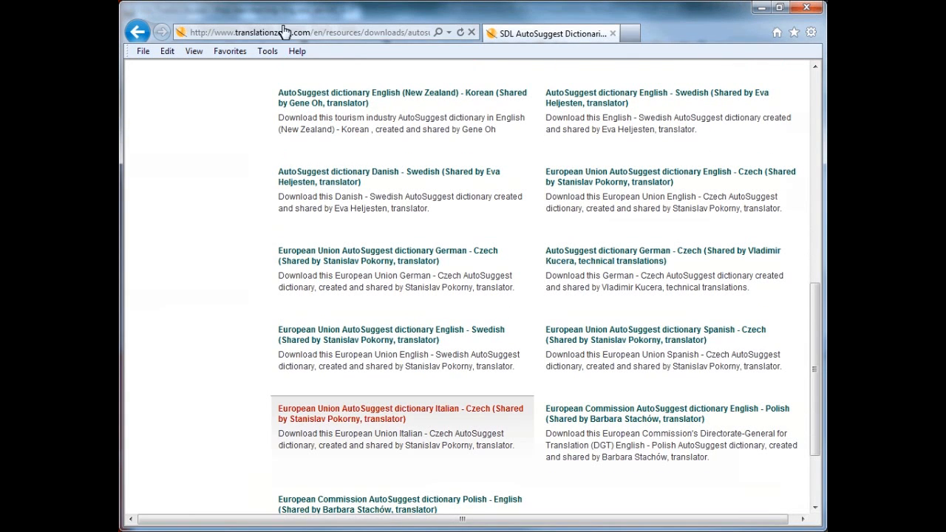
pyautogui.scroll(4, 490, 376)
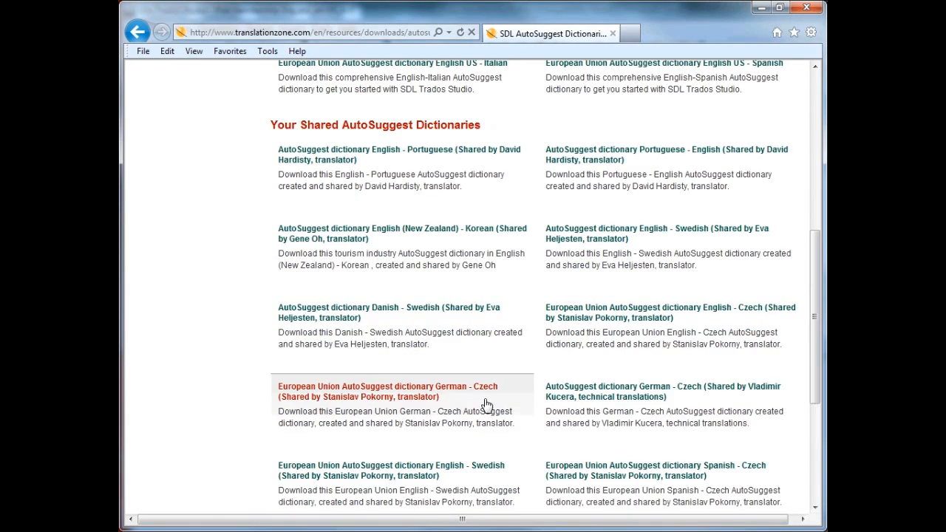
pyautogui.scroll(4, 485, 403)
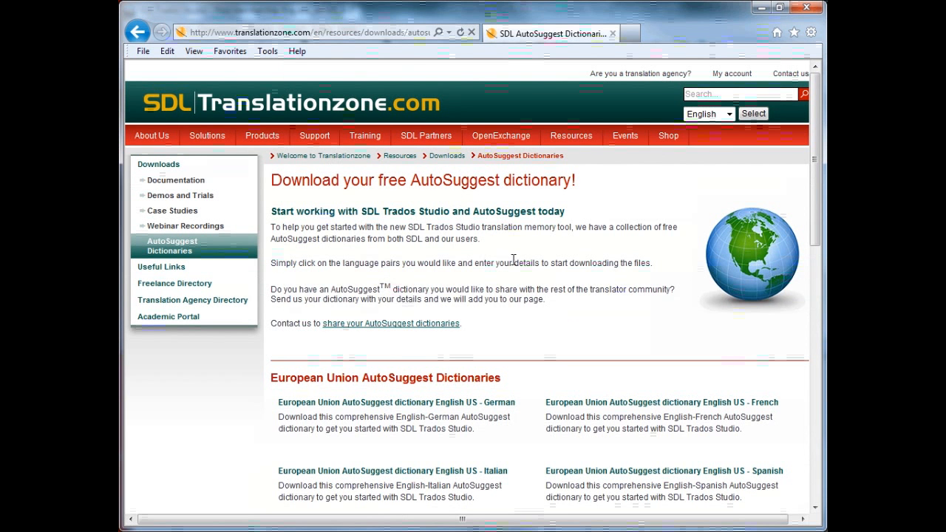
pyautogui.scroll(-5, 513, 260)
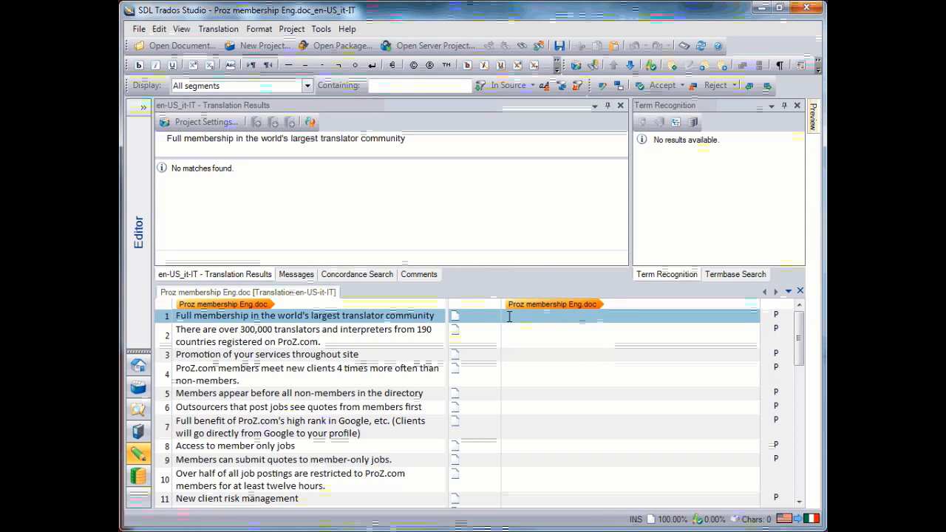
# Translate segment 1 as "Membership completa nella comunita' di tradutorri piu grande nel mondo", trying the AutoSuggest entry "comunità" for "community"
pyautogui.write('Mem')
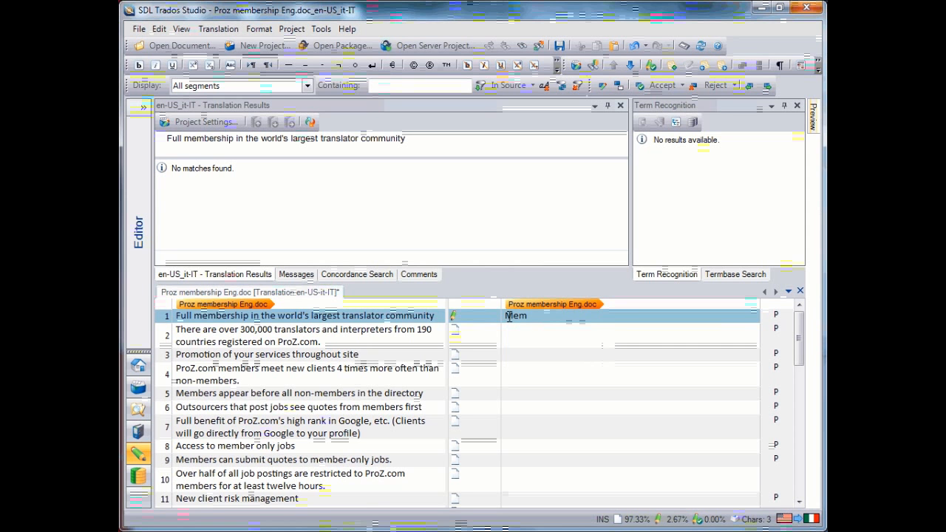
pyautogui.write('bership co')
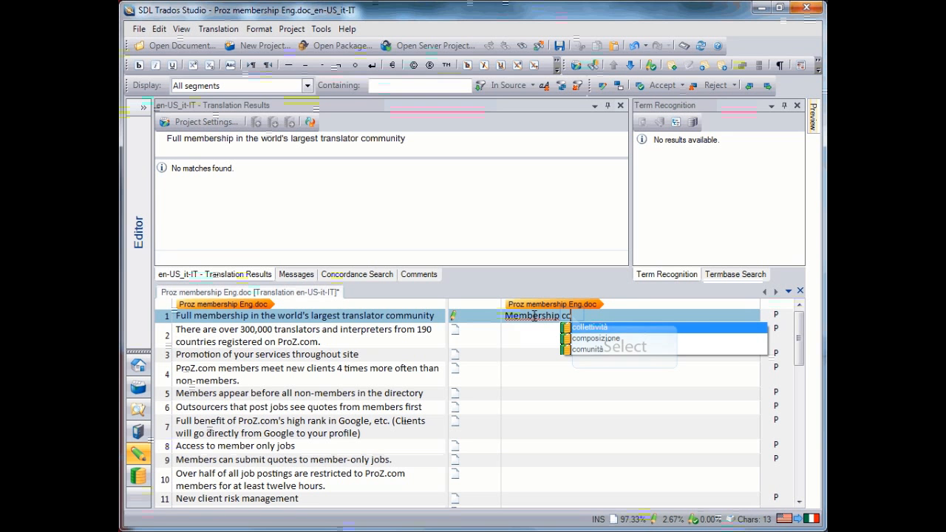
pyautogui.click(573, 316)
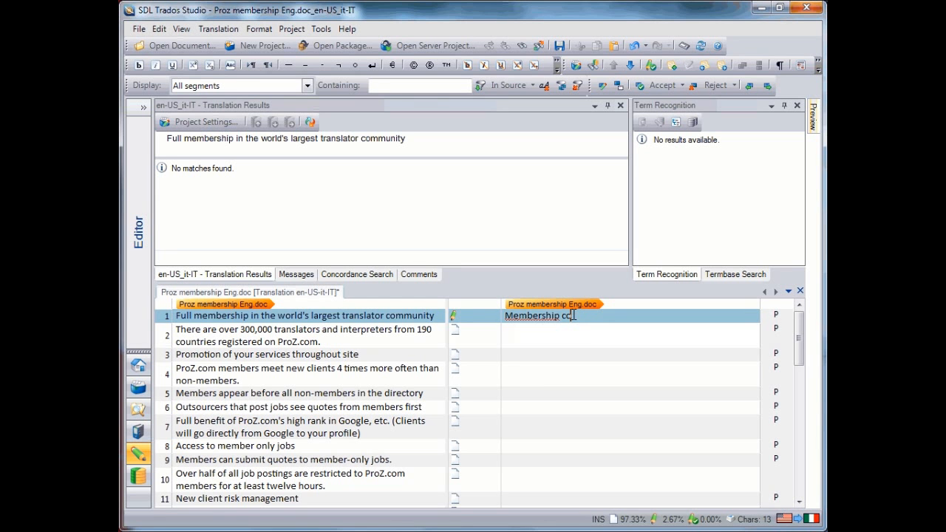
pyautogui.write('mpleta nella co')
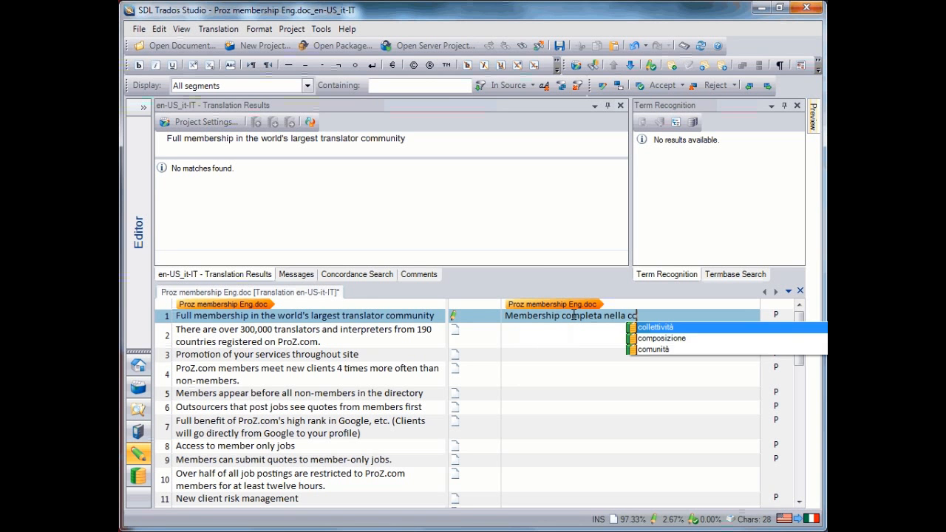
pyautogui.press('Down')
pyautogui.press('Down')
pyautogui.press('Return')
pyautogui.write("' ")
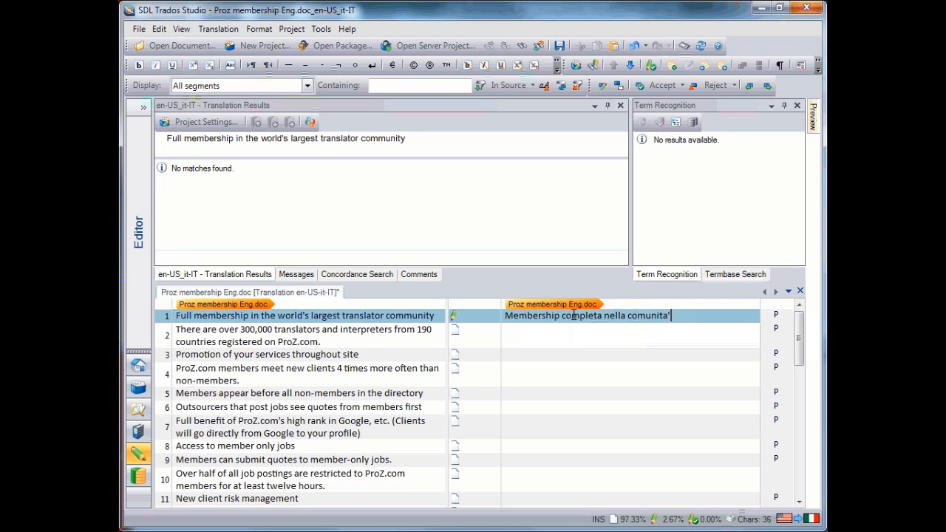
pyautogui.write('di tradutorri p')
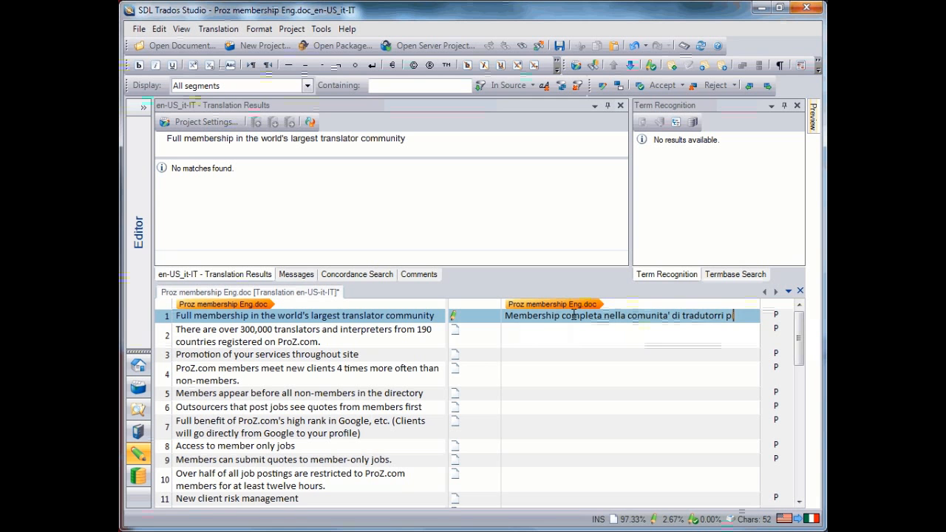
pyautogui.write('iu grande')
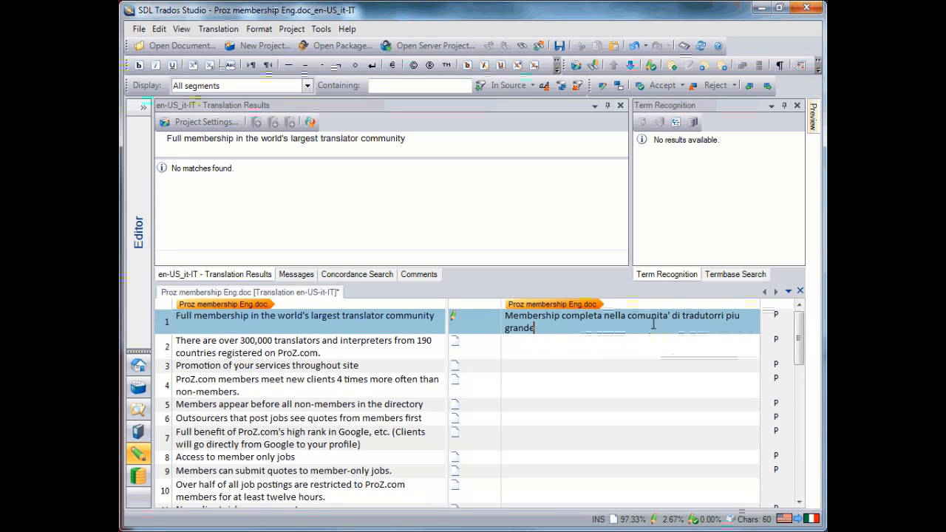
pyautogui.write(' nel mondo')
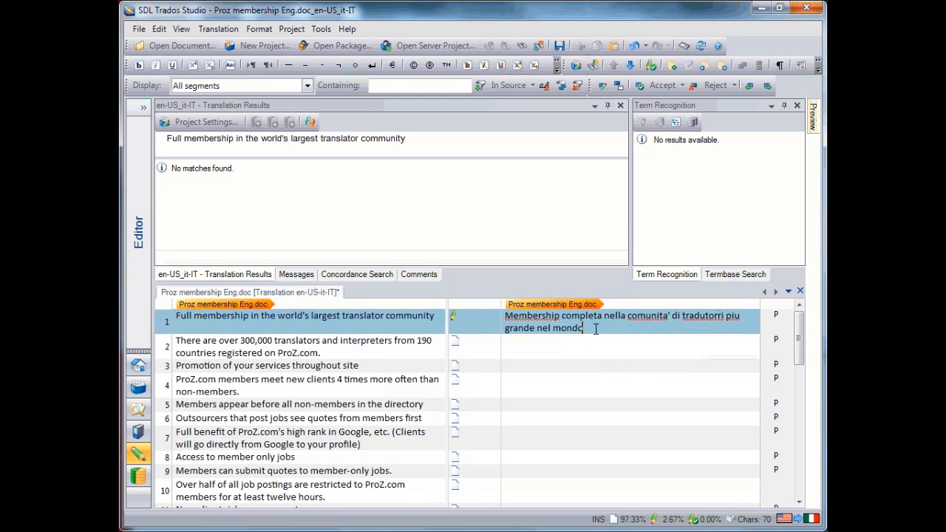
# Correct the spelling in target segment 1 to "comunità", "più" and "traduttori", removing the stray apostrophe after "comunità"
pyautogui.rightClick(596, 329)
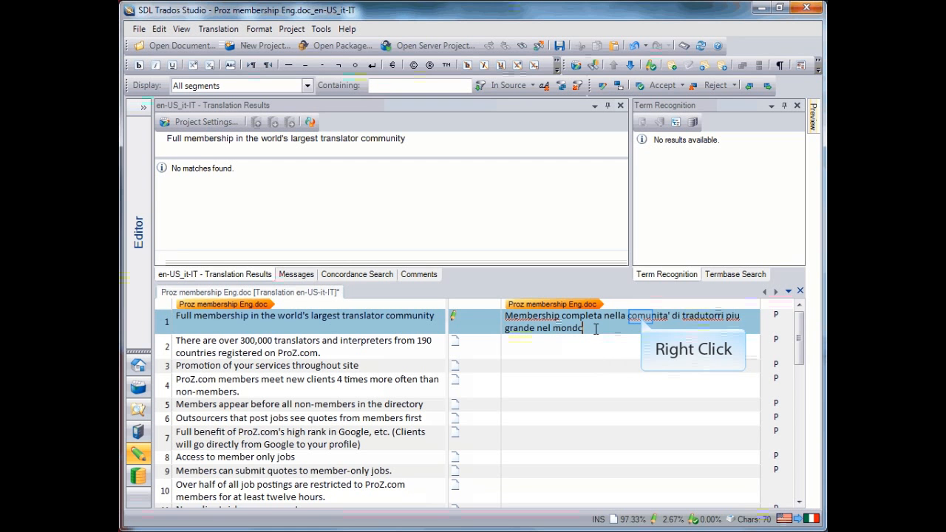
pyautogui.rightClick(642, 318)
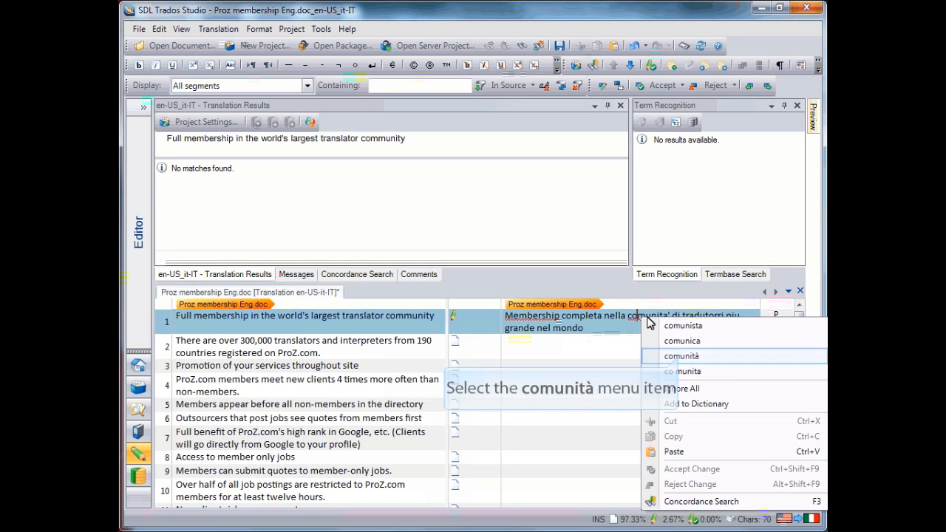
pyautogui.click(681, 356)
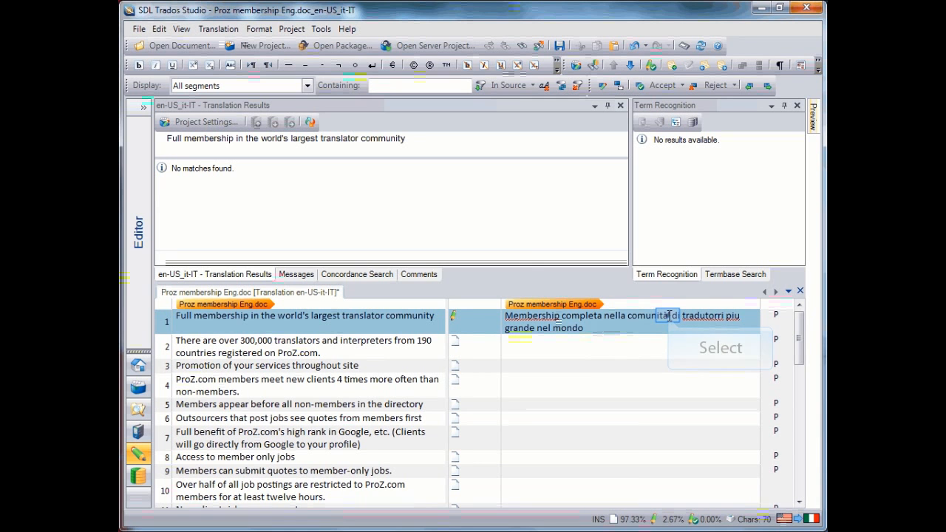
pyautogui.press('Delete')
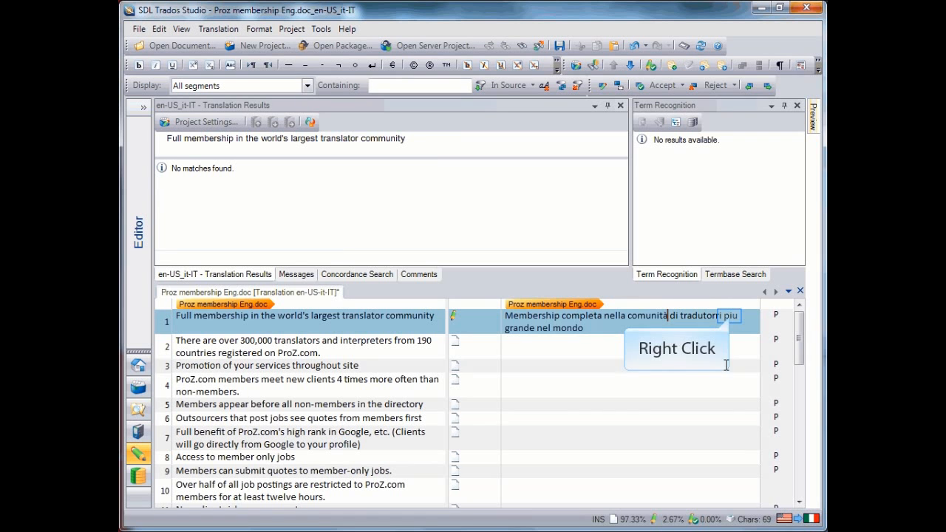
pyautogui.rightClick(732, 318)
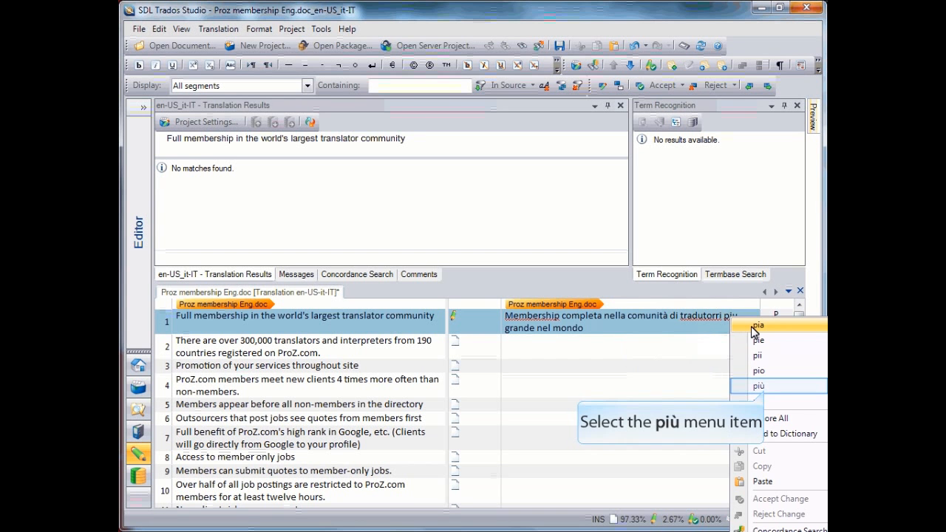
pyautogui.click(760, 385)
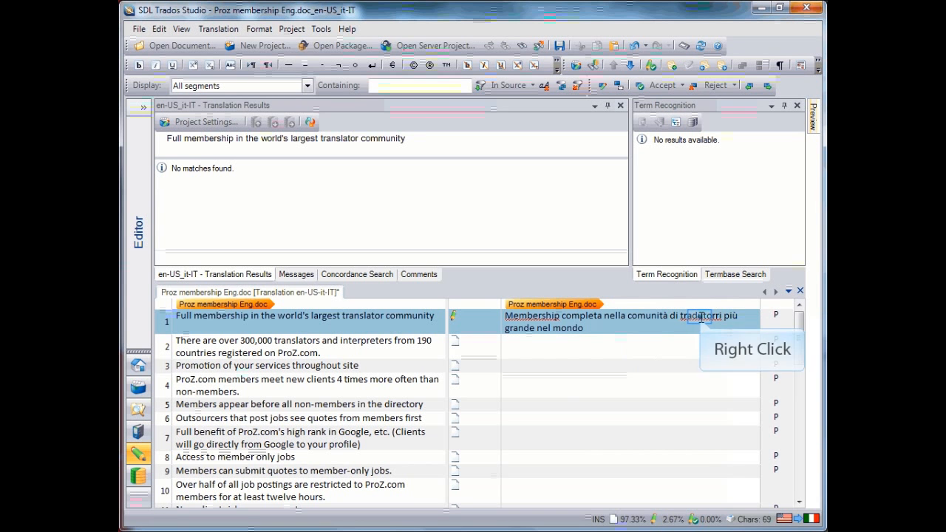
pyautogui.rightClick(701, 318)
pyautogui.click(728, 328)
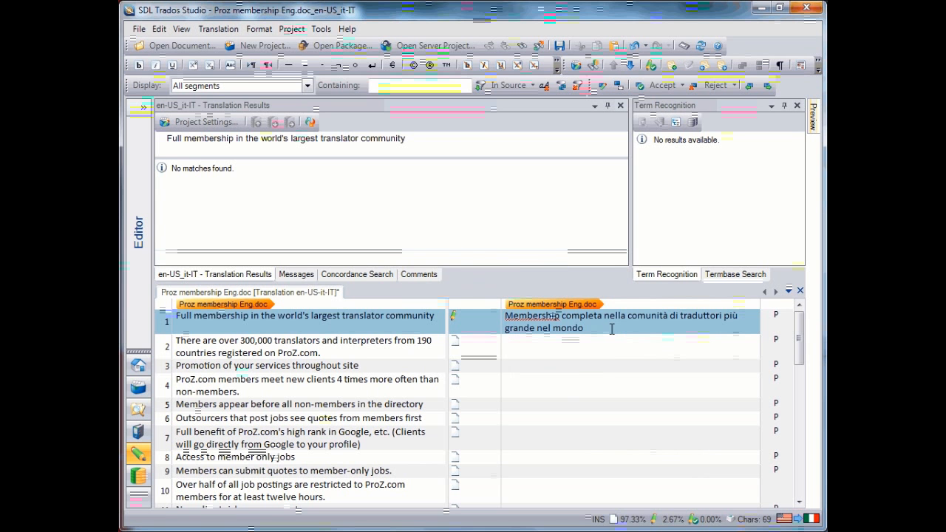
# Confirm segment 1 with a full stop added at the end, and confirm it again with the full stop removed
pyautogui.write('.')
pyautogui.hotkey('ctrl', 'Return')
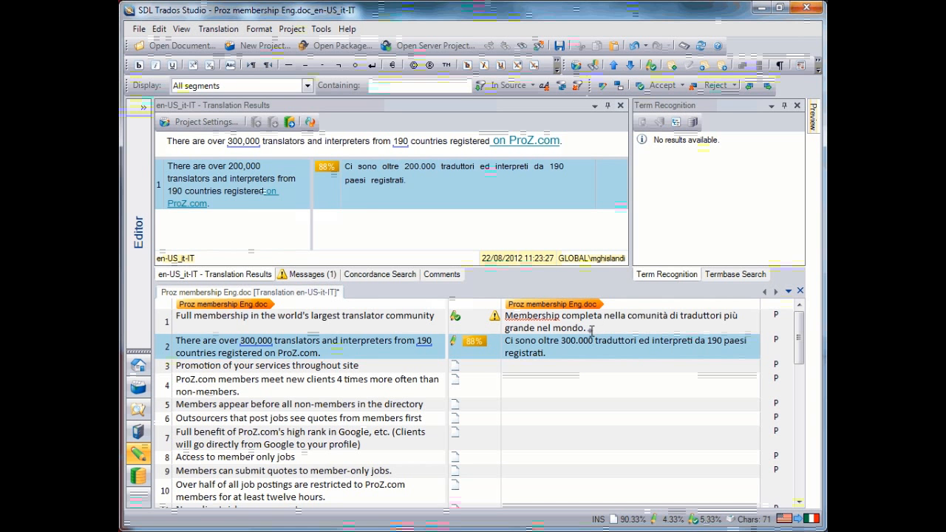
pyautogui.click(591, 329)
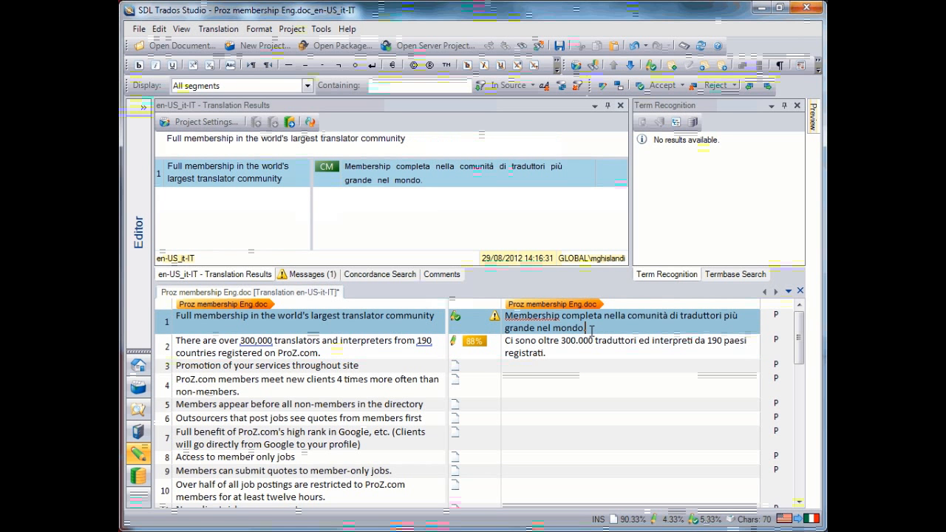
pyautogui.press('BackSpace')
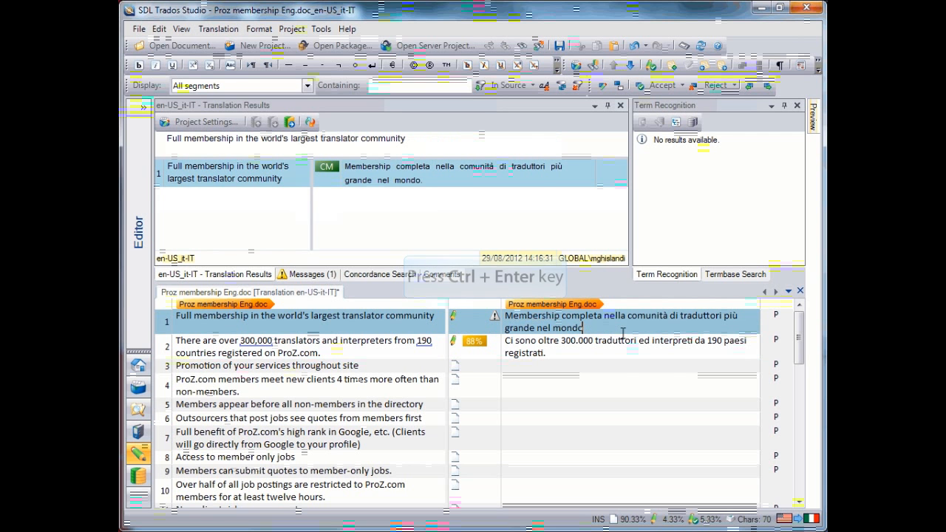
pyautogui.hotkey('ctrl', 'Return')
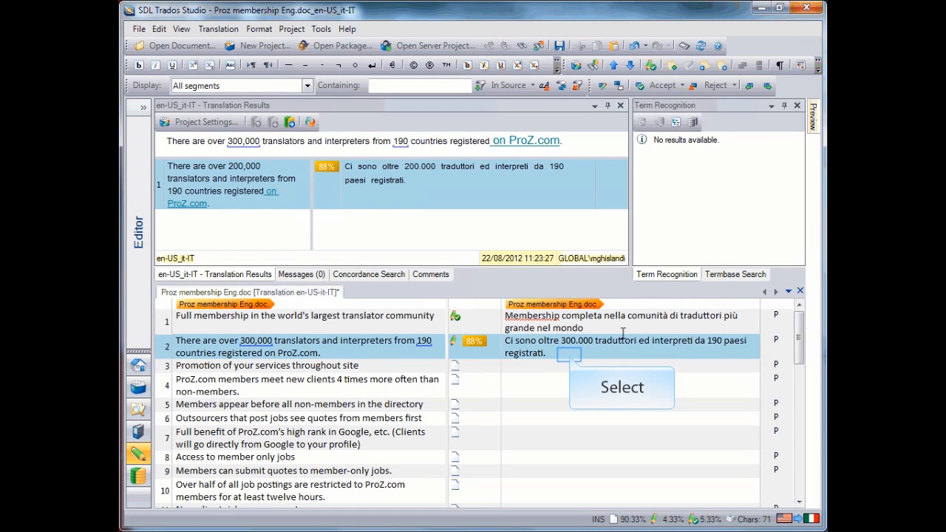
# Widen the source column of the translation memory match for segment 2 to compare its differences and target text
pyautogui.click(570, 356)
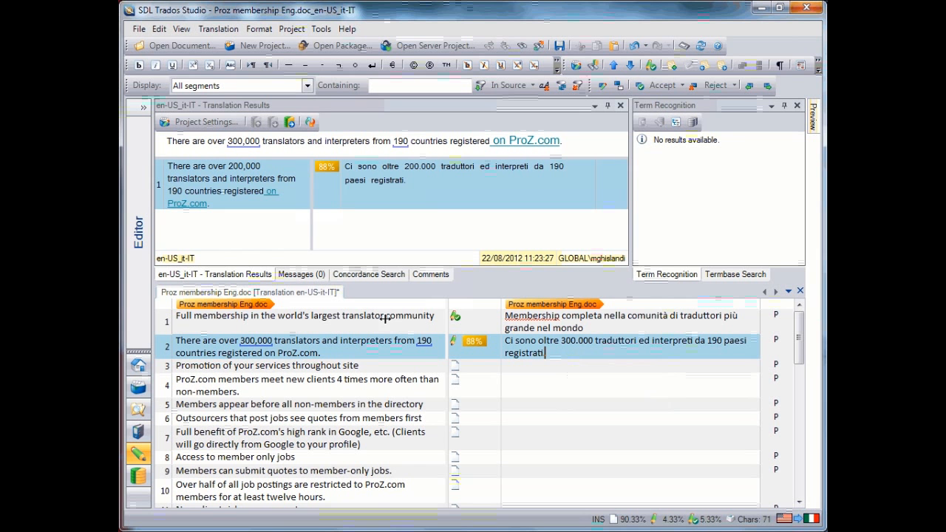
pyautogui.moveTo(312, 190); pyautogui.dragTo(385, 198)
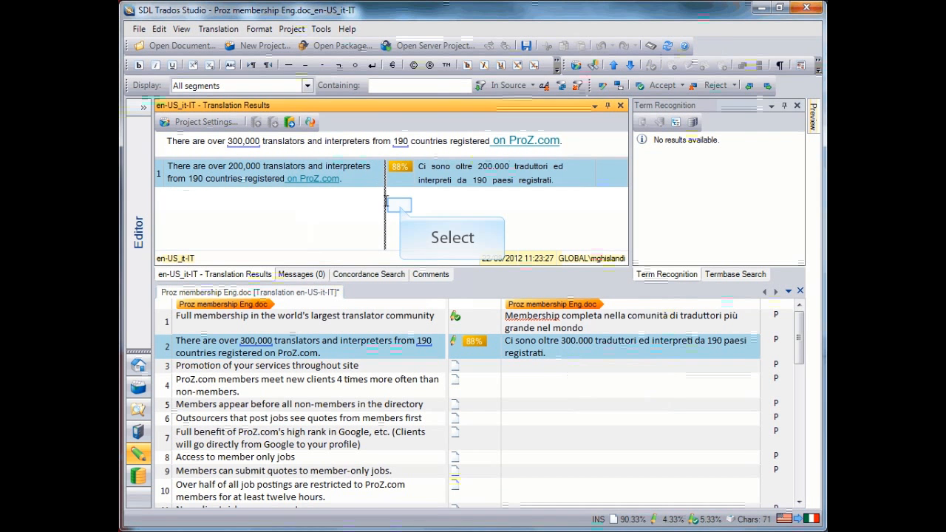
pyautogui.click(400, 205)
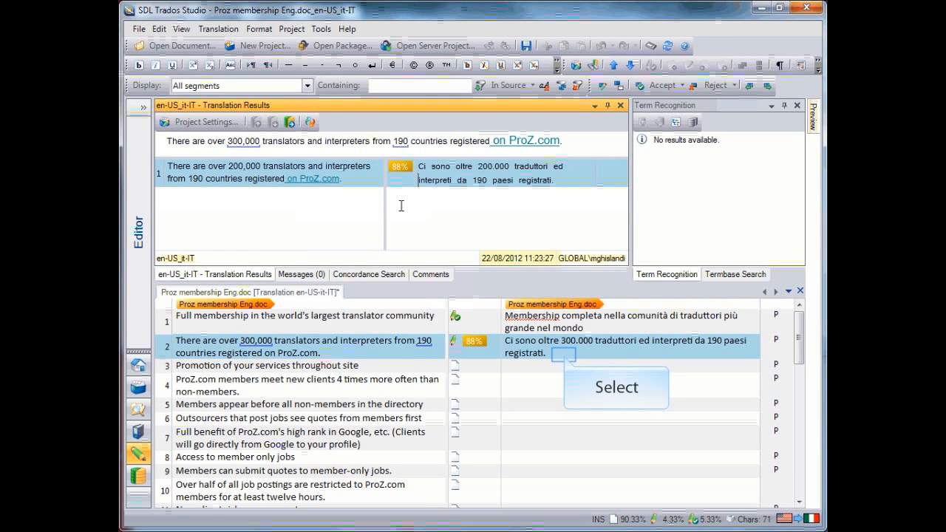
# Complete the end of target segment 2 with "su Proz.com." and confirm the segment
pyautogui.click(565, 356)
pyautogui.write('su ')
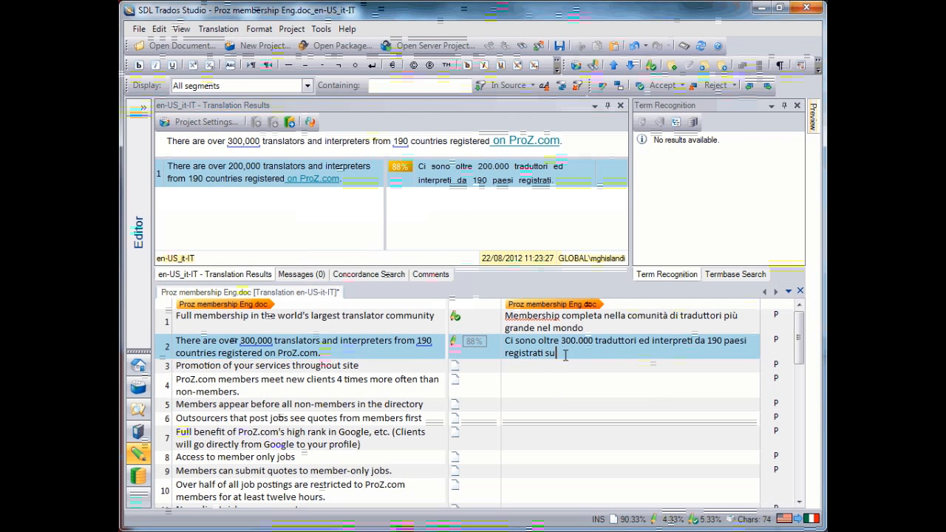
pyautogui.write('Proz.com')
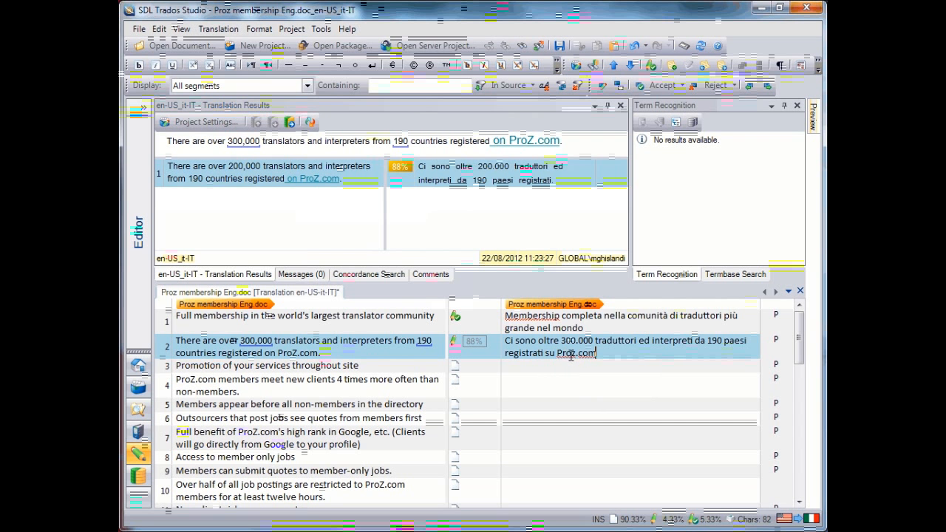
pyautogui.write('.')
pyautogui.hotkey('ctrl', 'Return')
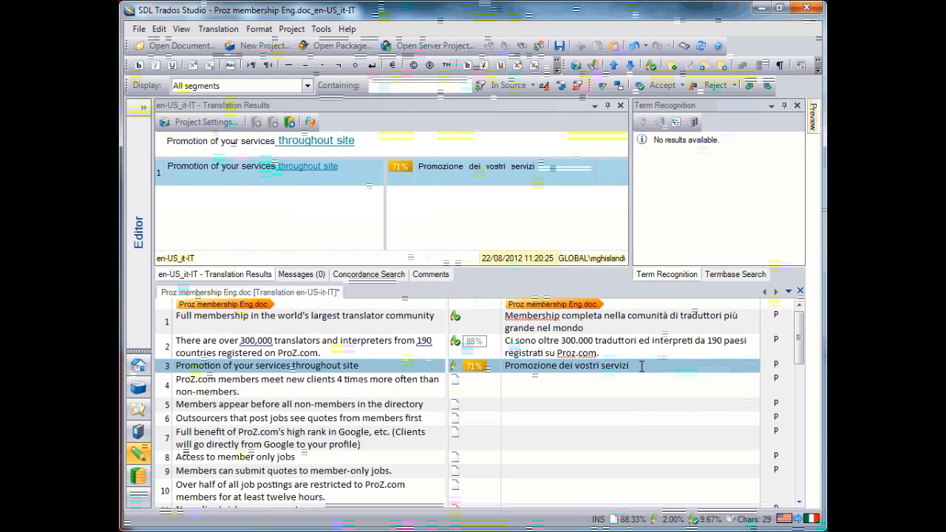
# Extend the fuzzy match in target segment 3 with "sull'intero sito"
pyautogui.write('su')
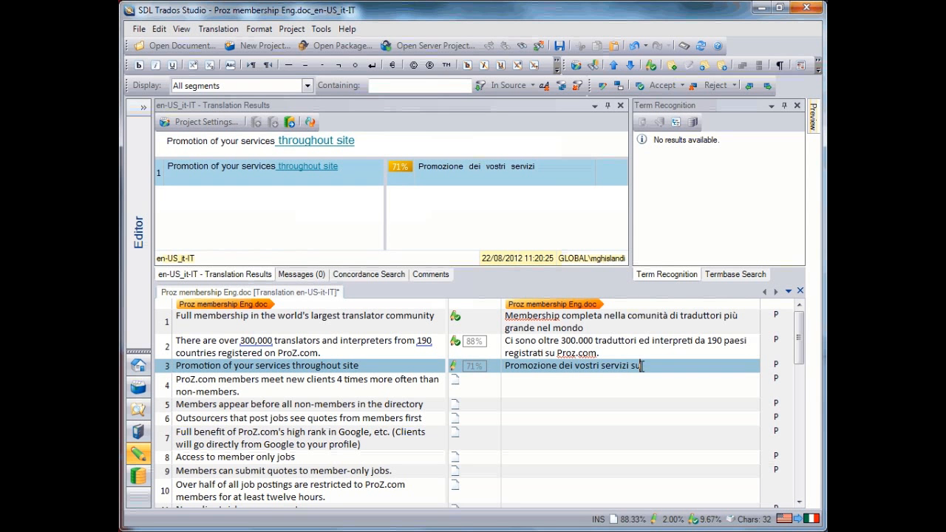
pyautogui.write("ll'in")
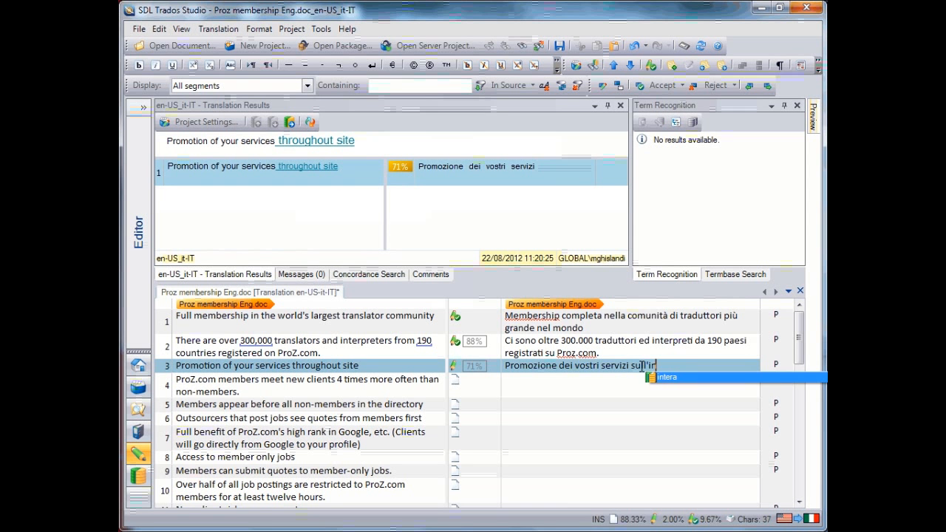
pyautogui.write('tero sito')
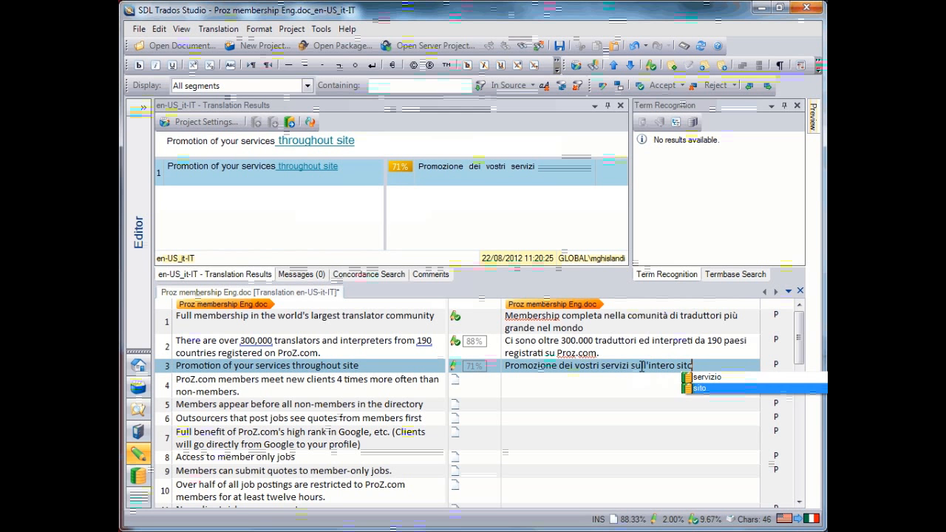
# Browse the AutoSuggest entries for the last word of segment 3, accept "sito", and confirm the segment
pyautogui.press('Up')
pyautogui.press('Down')
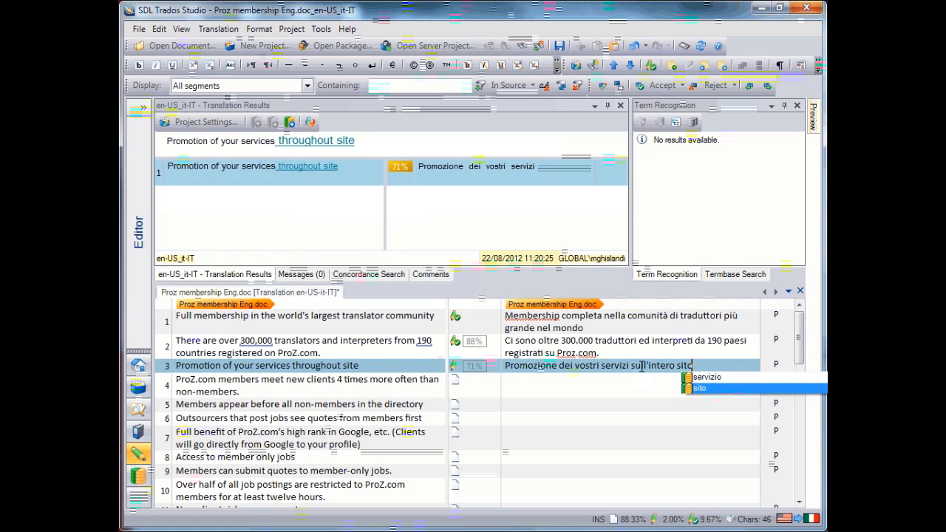
pyautogui.press('Up')
pyautogui.press('Down')
pyautogui.press('Up')
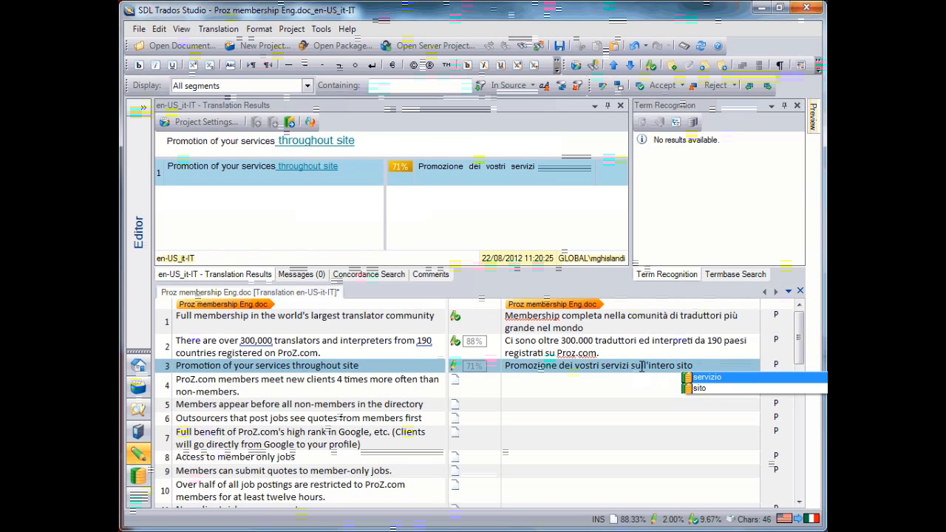
pyautogui.press('Down')
pyautogui.press('Up')
pyautogui.press('Down')
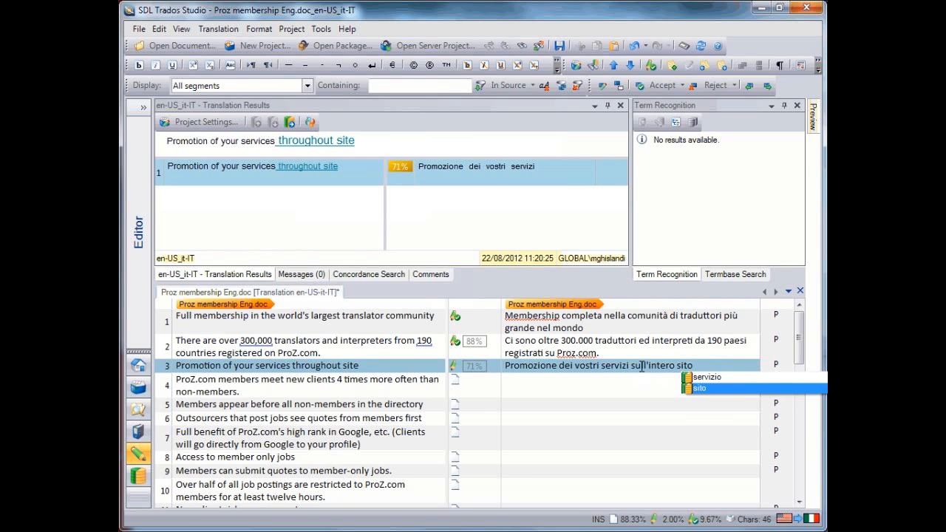
pyautogui.press('Up')
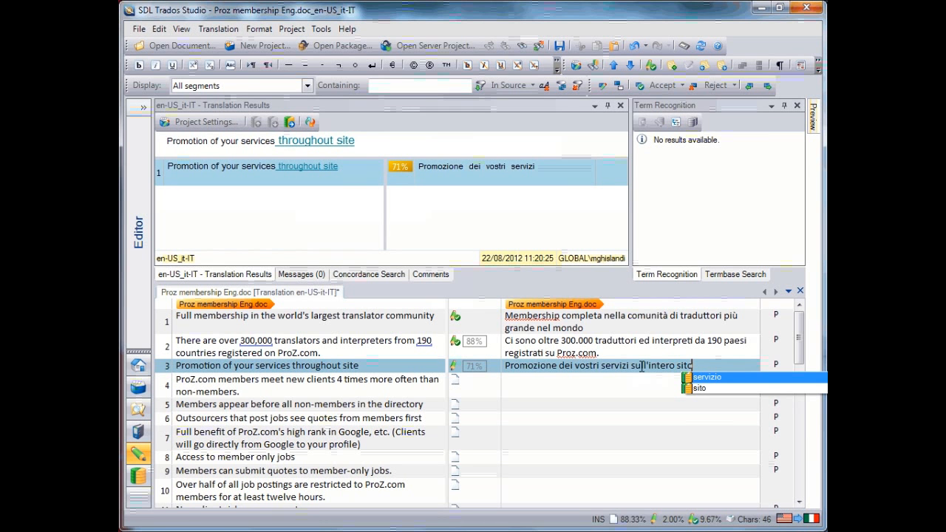
pyautogui.press('Down')
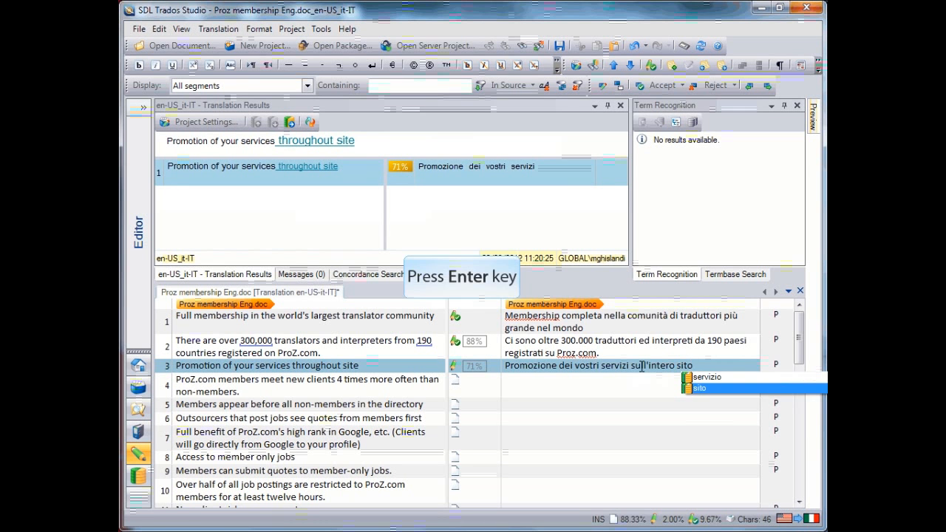
pyautogui.press('Return')
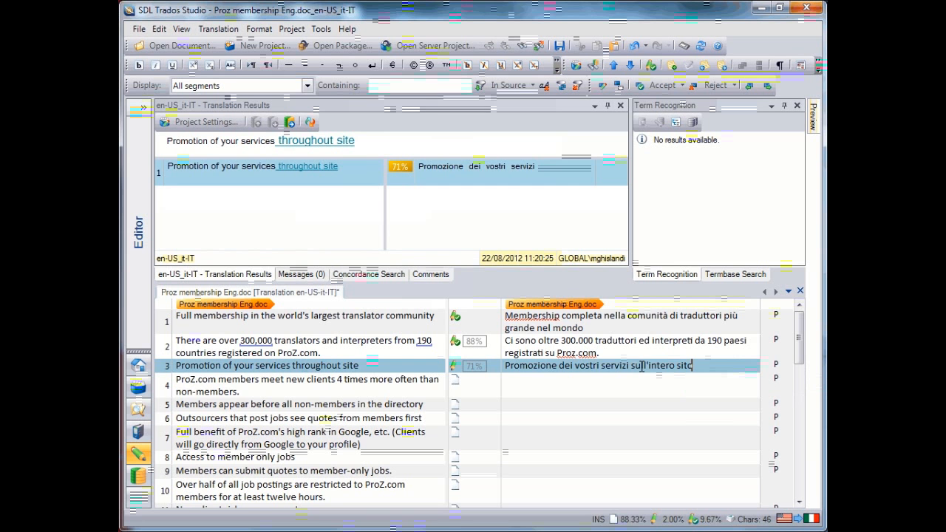
pyautogui.hotkey('ctrl', 'Return')
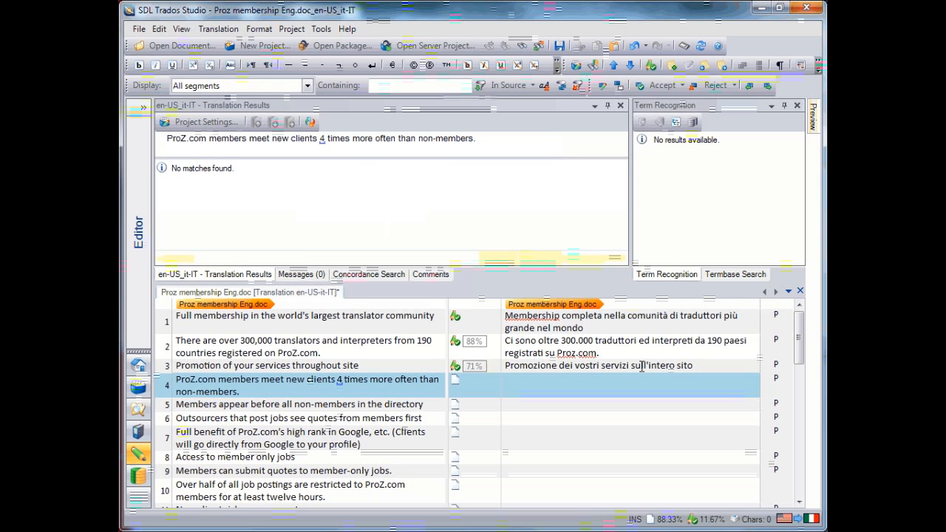
# Translate the start of segment 4 as "Membri di Proz.com incontrano nuovi clienti" and insert the source number 4 using QuickPlace
pyautogui.write('Membri di ')
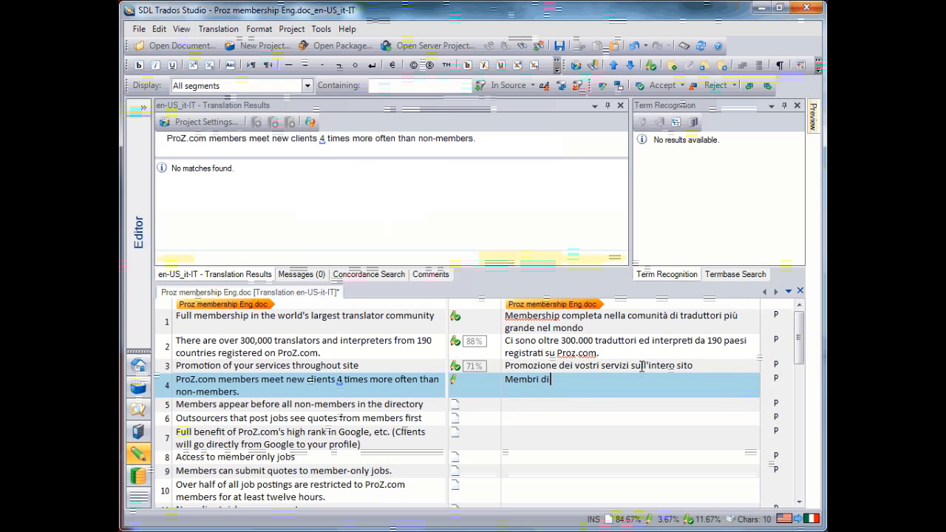
pyautogui.write('Proz.com')
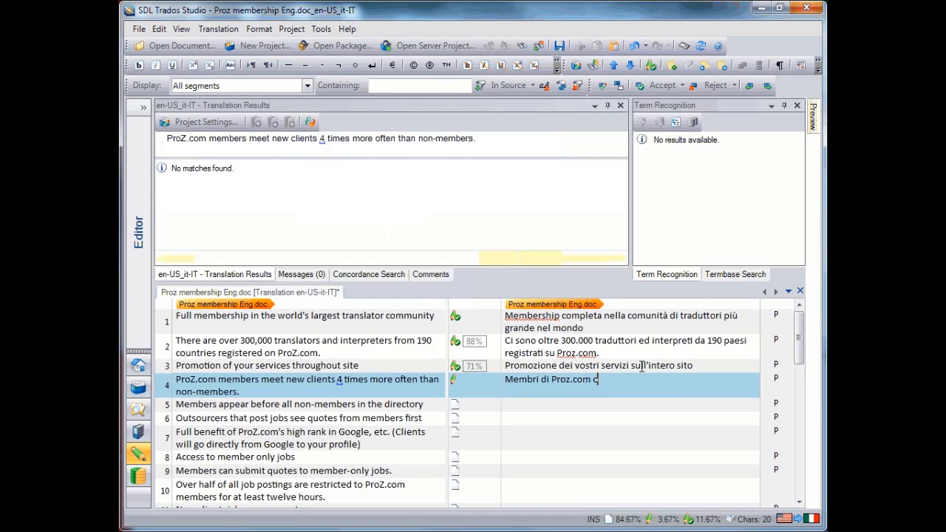
pyautogui.write(' incontrano nuovi clienti')
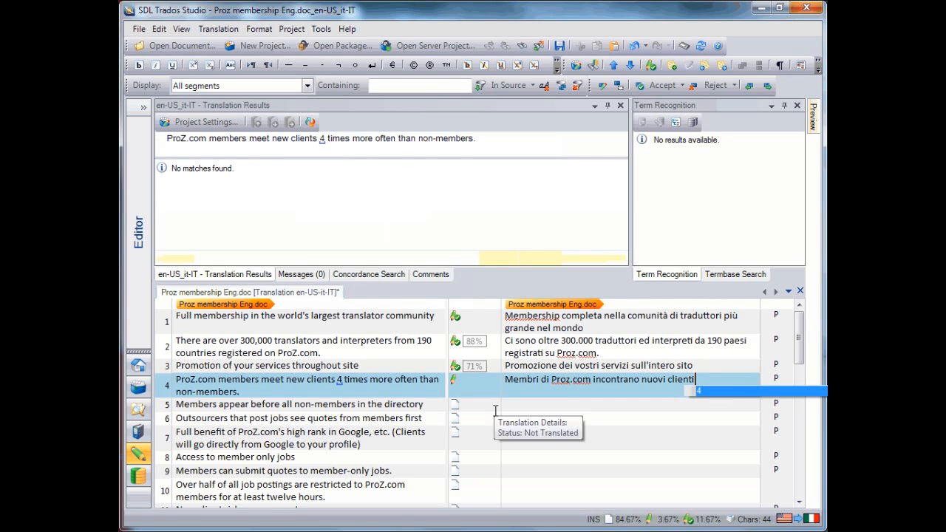
pyautogui.press('Return')
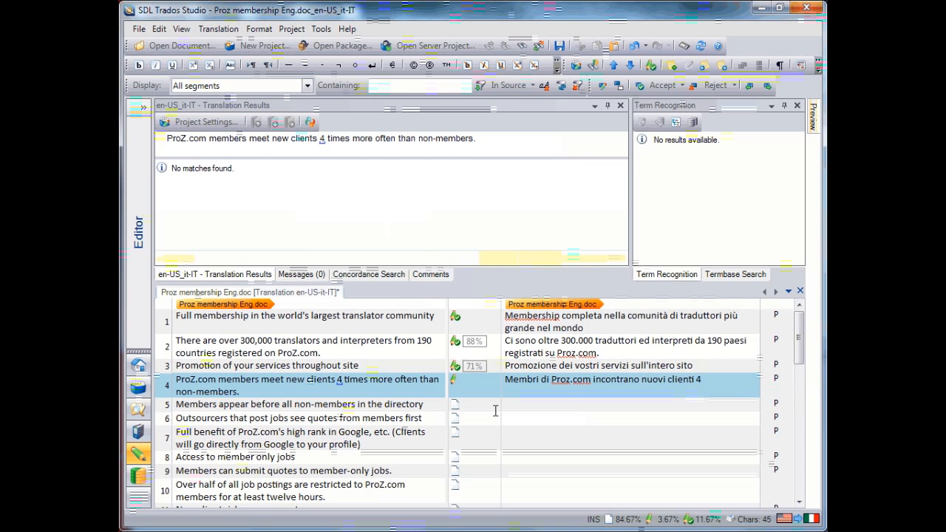
pyautogui.hotkey('ctrl', ',')
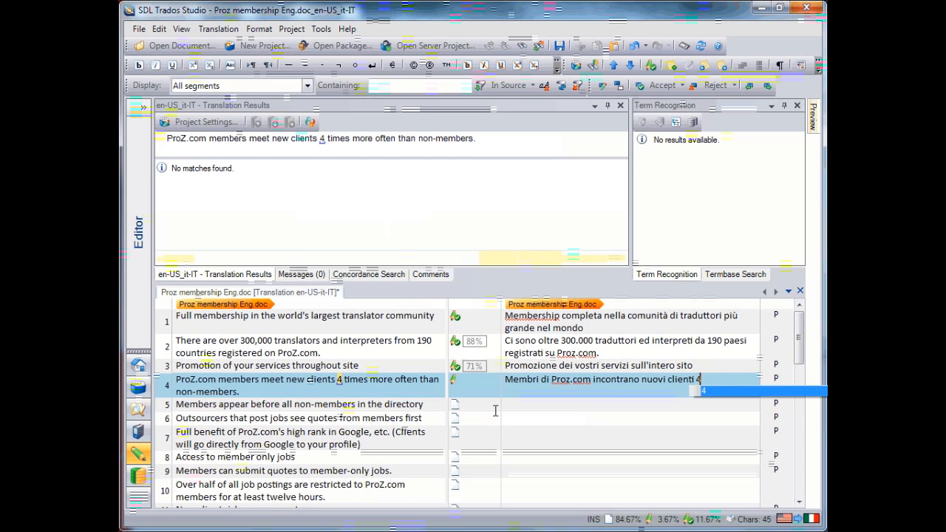
pyautogui.press('Return')
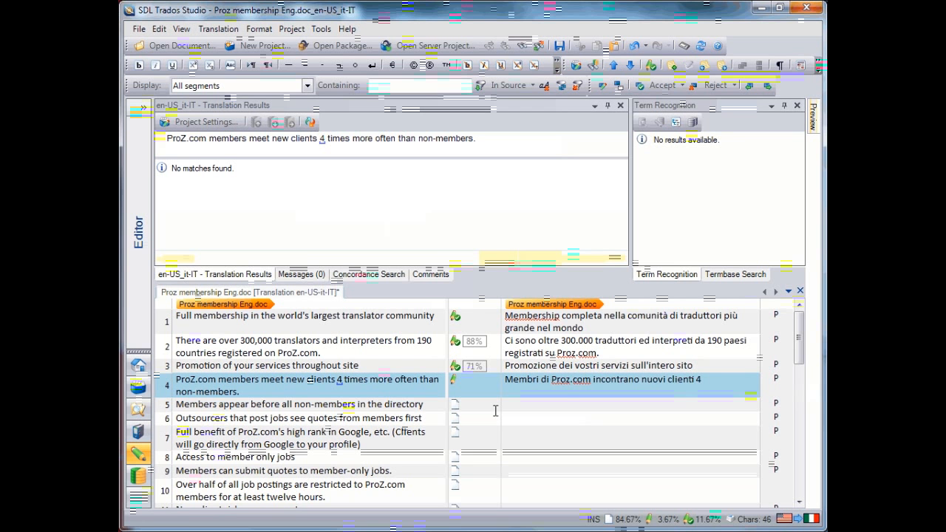
# Complete target segment 4 with "volte piu' spesso che non membri."
pyautogui.write('volte p')
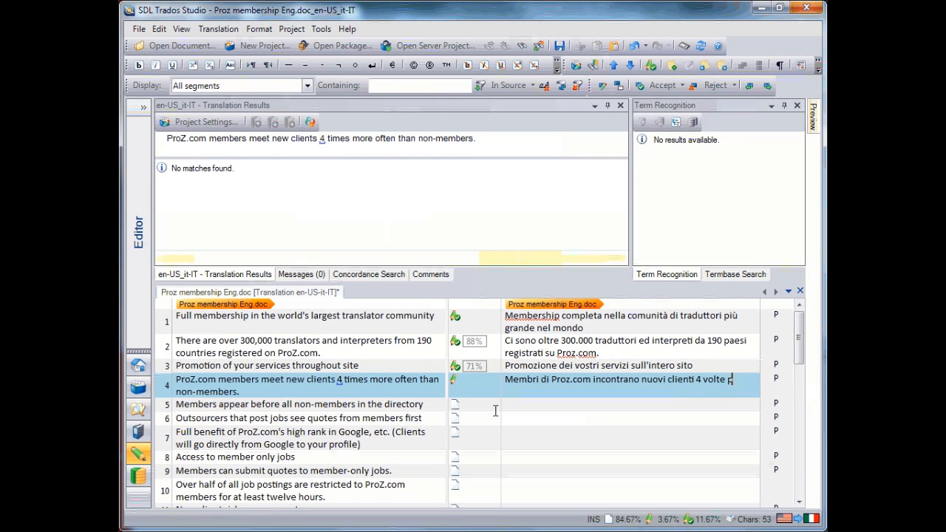
pyautogui.write("iu' spesso ")
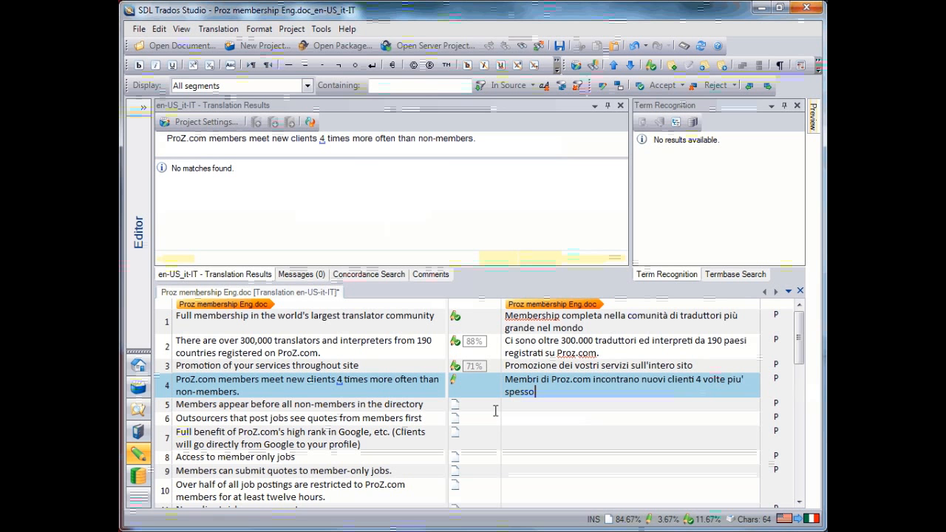
pyautogui.write('cher')
pyautogui.write('on mem')
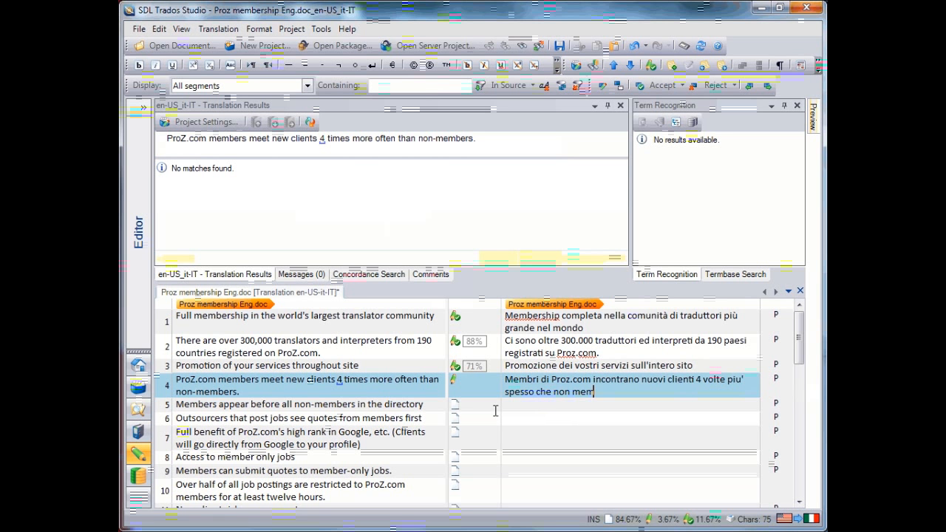
pyautogui.write('bri.')
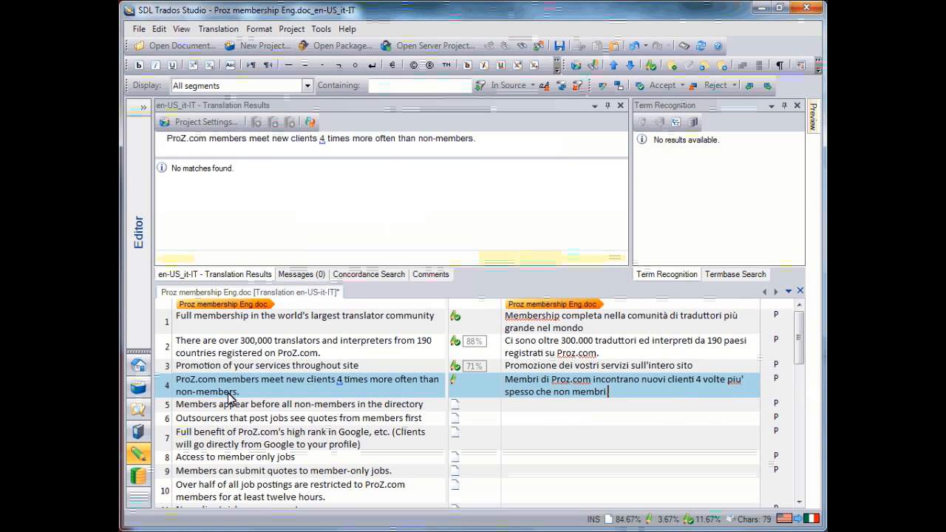
# Add the flagged word "Proz" in target segment 4 to the spell-check dictionary
pyautogui.moveTo(216, 382); pyautogui.dragTo(176, 386)
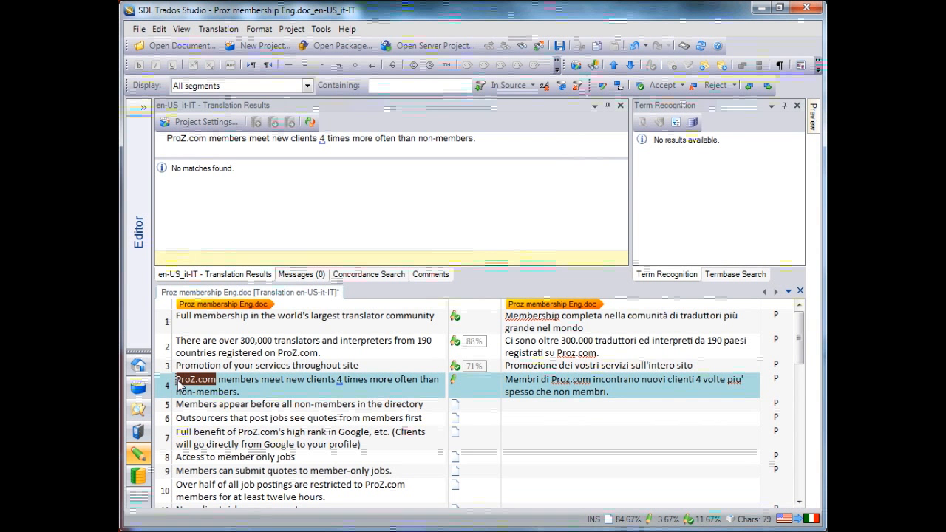
pyautogui.rightClick(447, 379)
pyautogui.rightClick(565, 384)
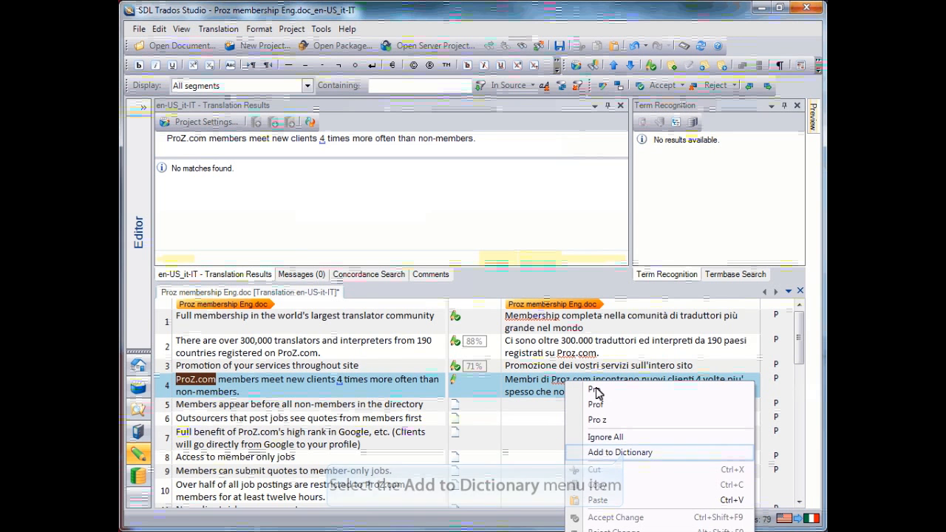
pyautogui.click(625, 453)
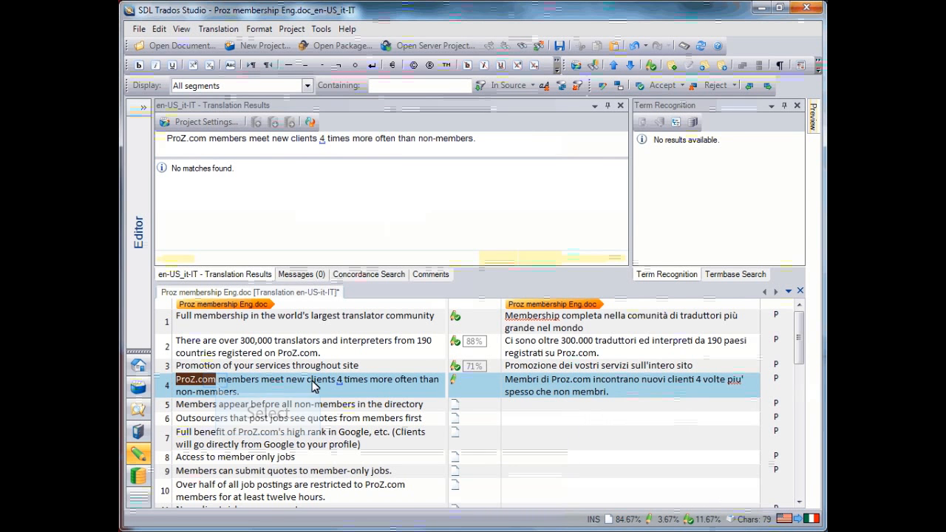
# Create a termbase entry pairing "ProZ.com" in source segment 4 with "Proz.com" in its target
pyautogui.click(216, 383)
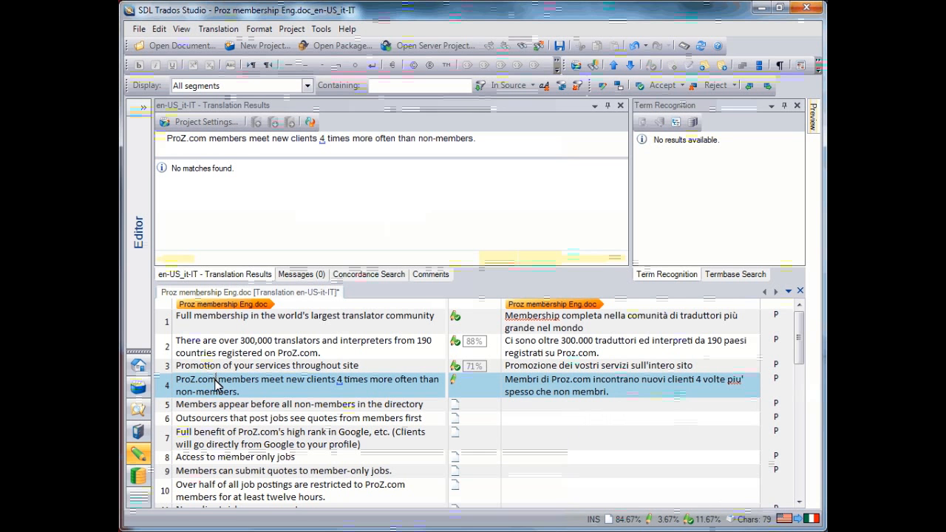
pyautogui.moveTo(216, 383); pyautogui.dragTo(179, 391)
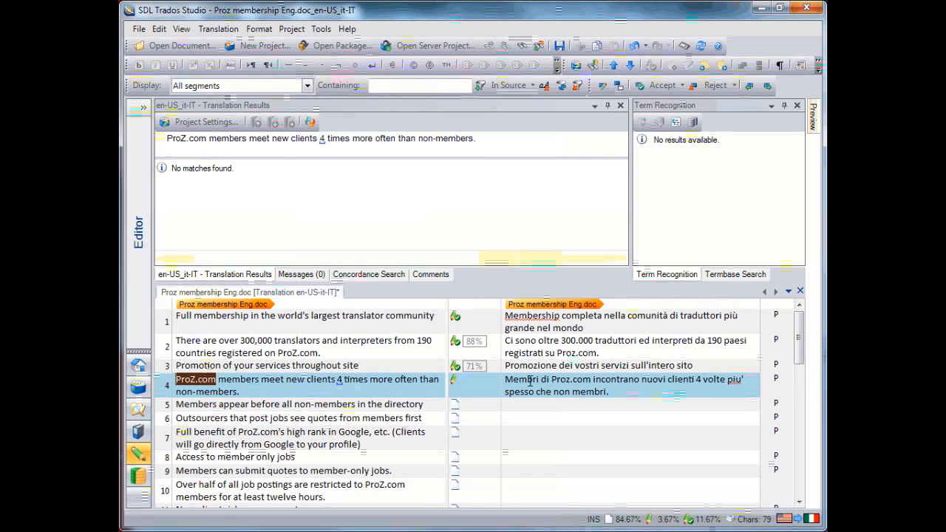
pyautogui.moveTo(552, 380); pyautogui.dragTo(592, 380)
pyautogui.rightClick(566, 382)
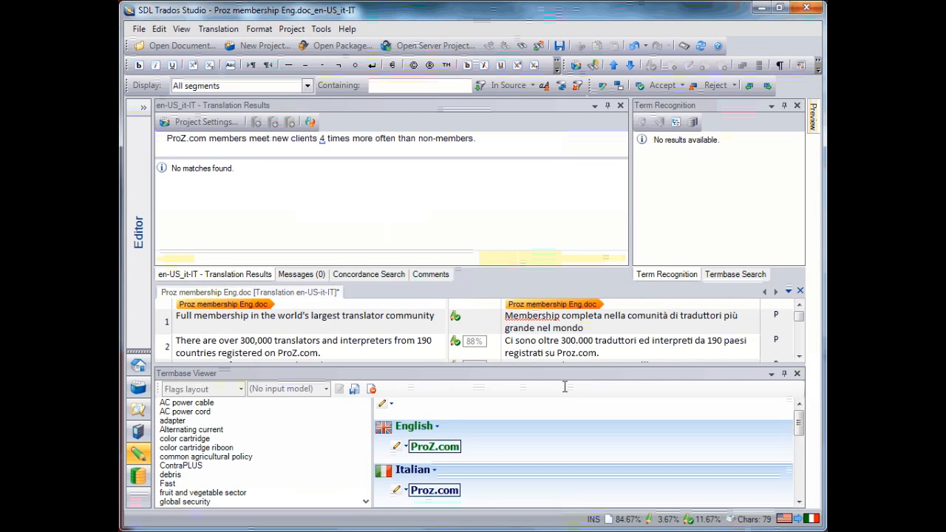
# Set the Italian term's Status to "Approved", save the termbase entry, and close the Termbase Viewer
pyautogui.click(406, 490)
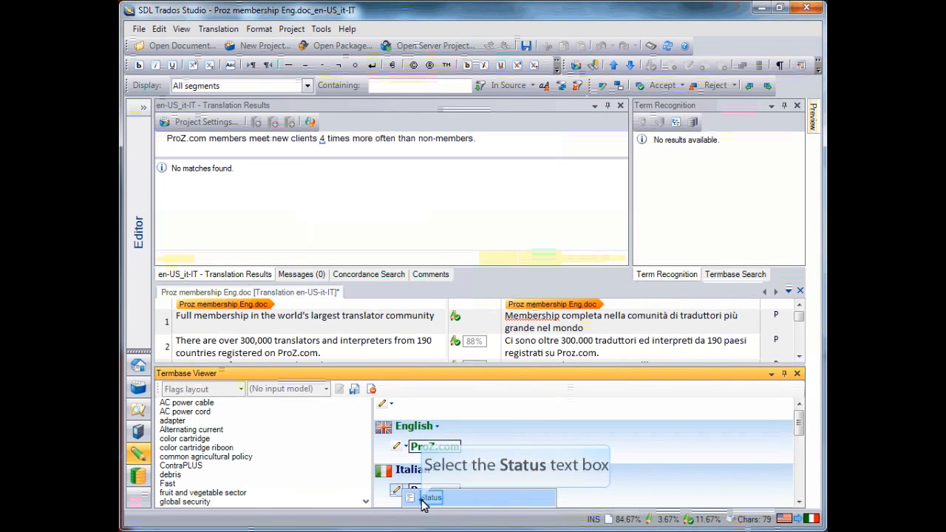
pyautogui.click(423, 499)
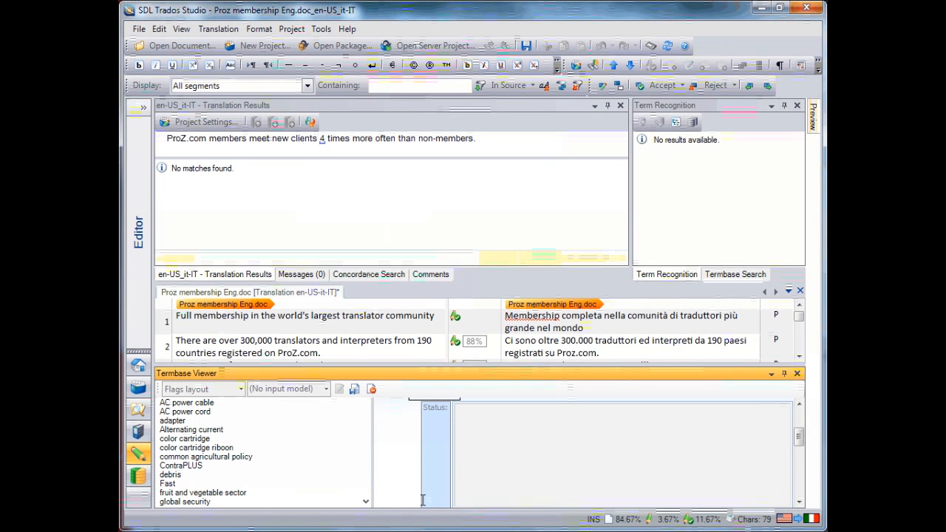
pyautogui.write('Approved')
pyautogui.moveTo(799, 436); pyautogui.dragTo(802, 421)
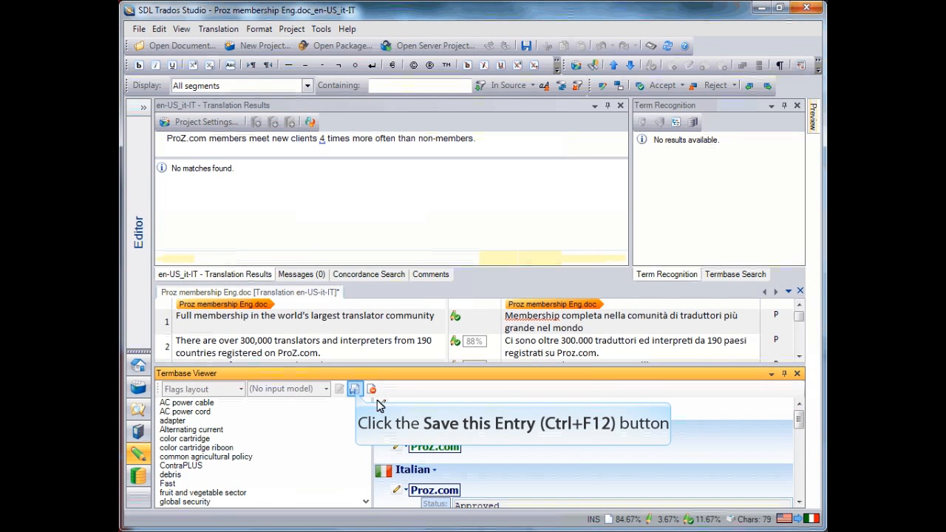
pyautogui.click(355, 390)
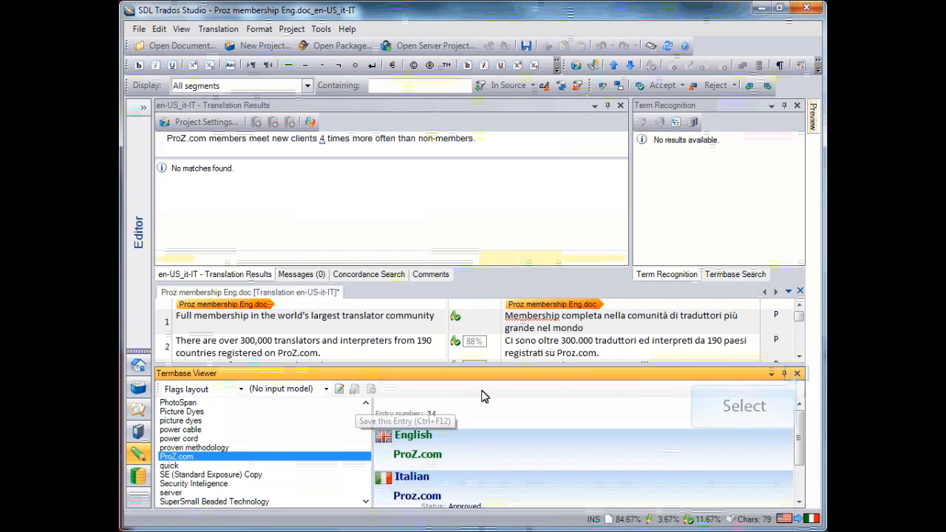
pyautogui.click(797, 375)
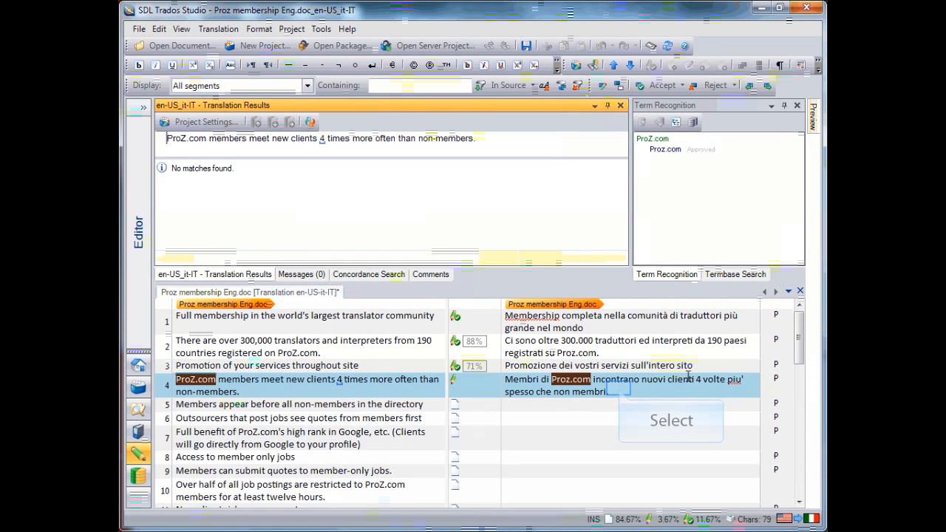
# Replace the whole target text of segment 4 with the word "Membri"
pyautogui.click(247, 384)
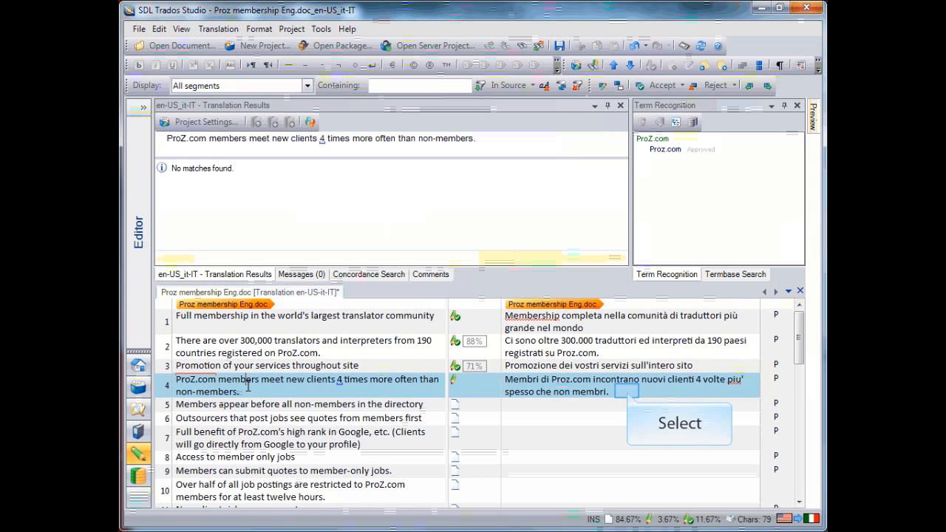
pyautogui.click(629, 392)
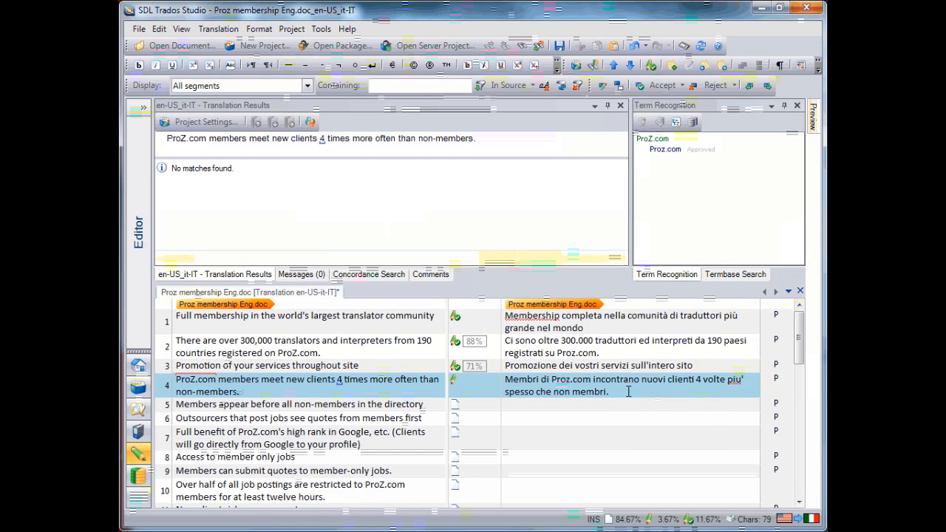
pyautogui.write('F')
pyautogui.press('BackSpace')
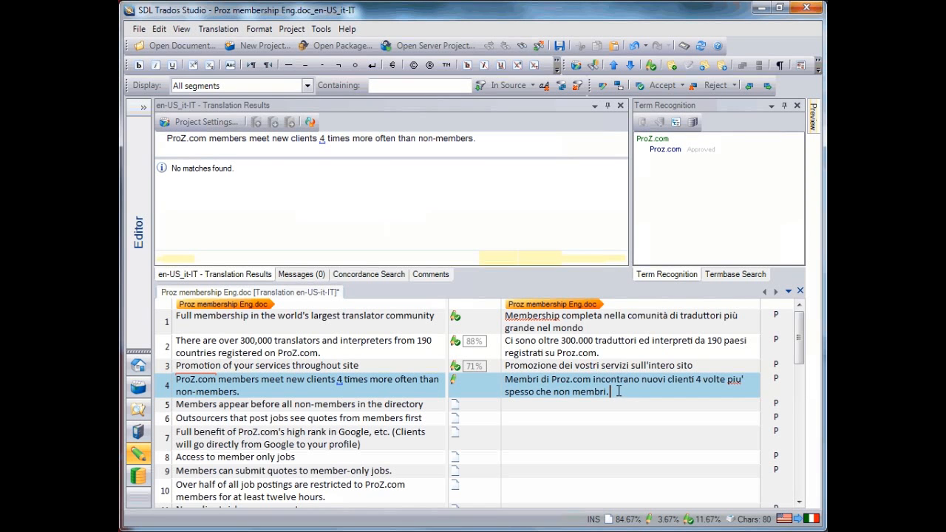
pyautogui.moveTo(619, 391); pyautogui.dragTo(504, 380)
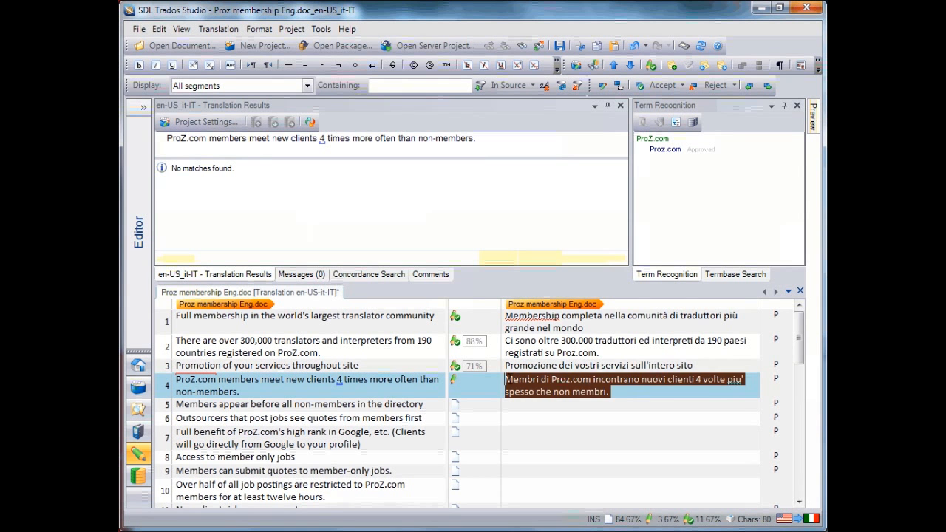
pyautogui.write('Memb')
pyautogui.press('Tab')
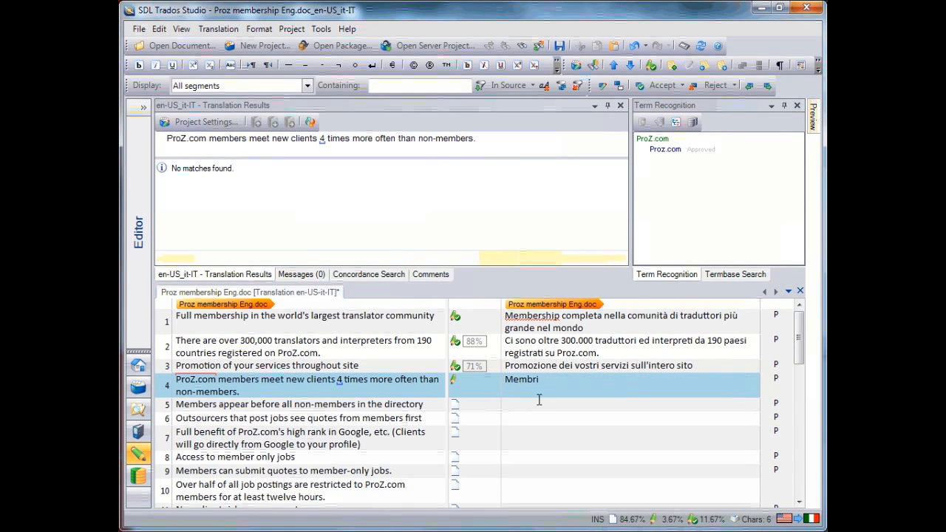
# Continue target segment 4 with "di Proz.com incontano", accepting the suggested termbase term for Proz.com, and confirm the segment
pyautogui.write('di P')
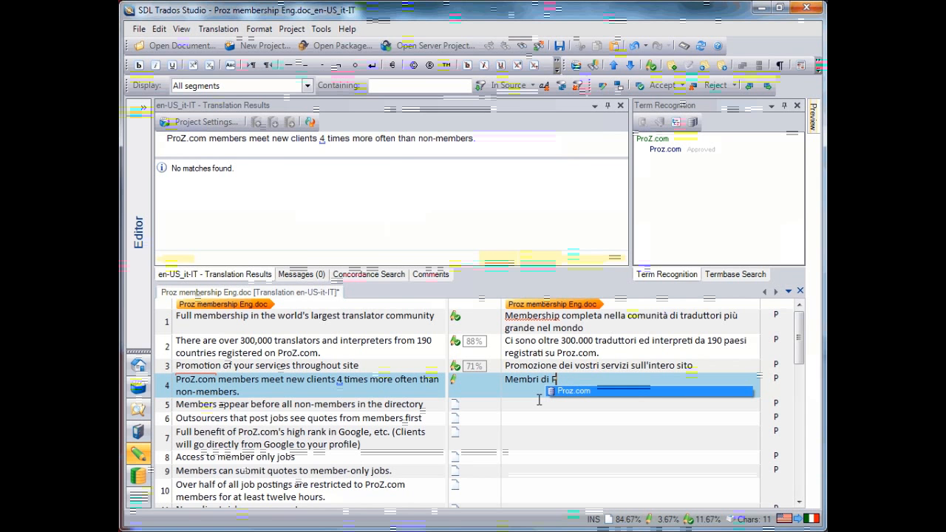
pyautogui.write('roz')
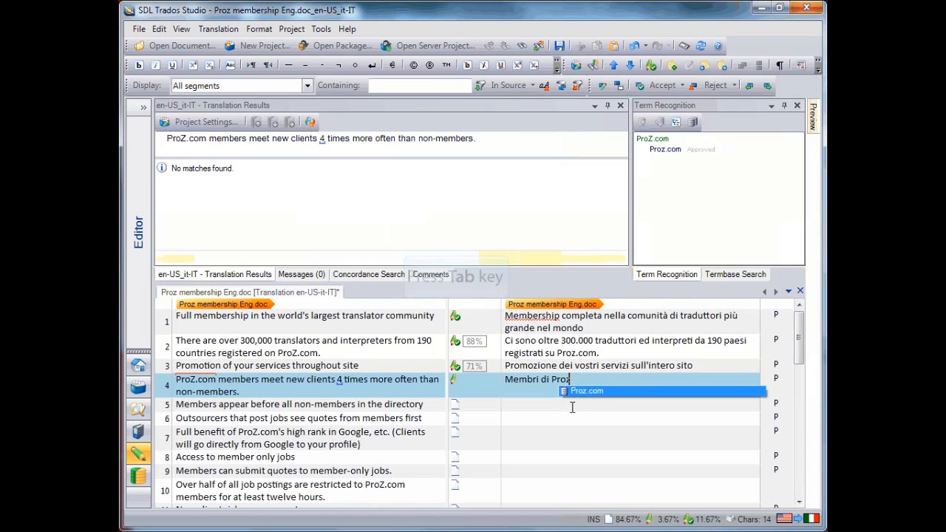
pyautogui.press('Tab')
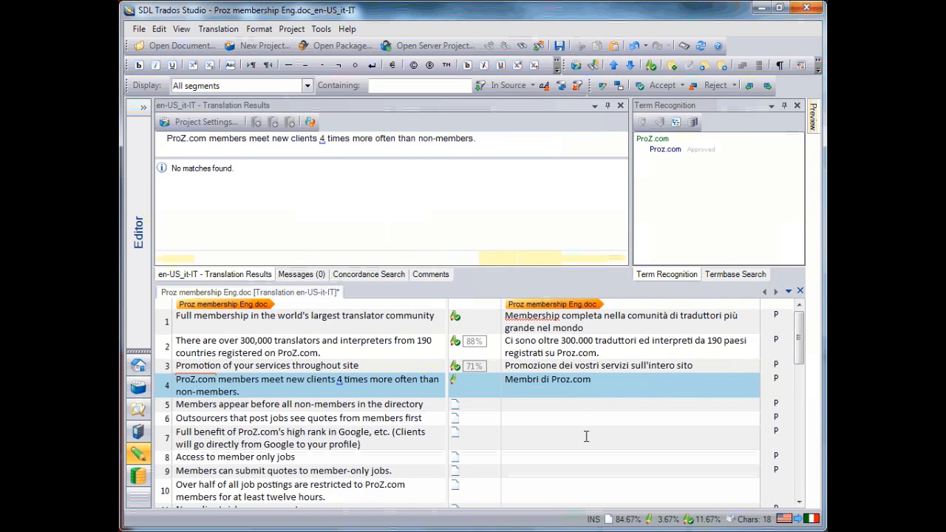
pyautogui.write('incontano')
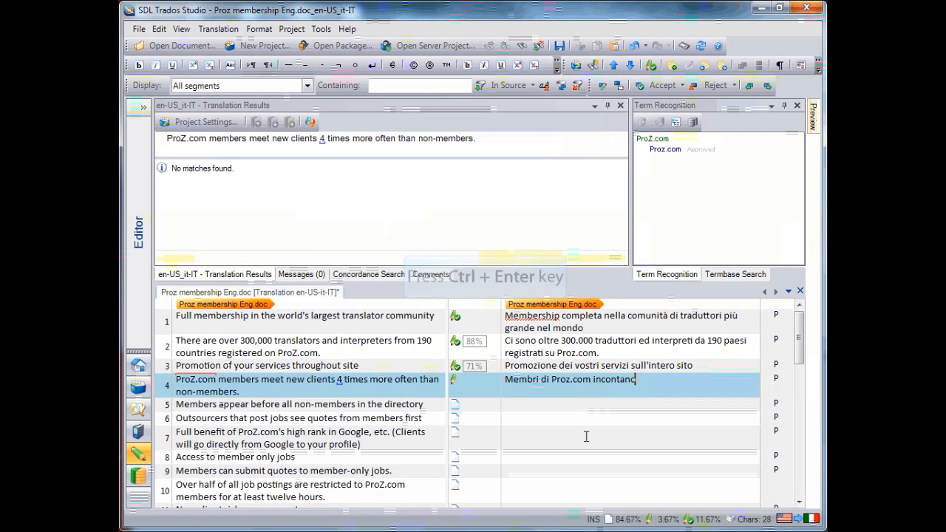
pyautogui.hotkey('ctrl', 'Return')
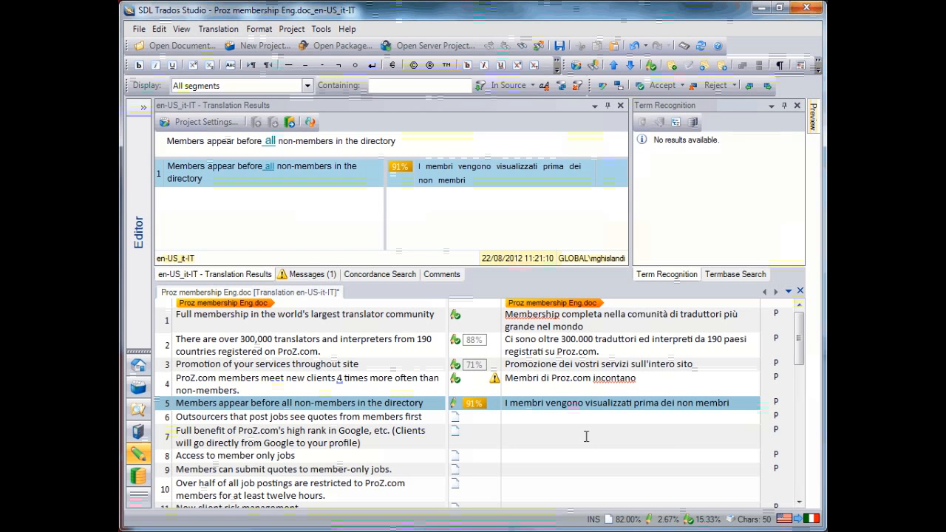
# Replace "dei" with "di tutti i" in the fuzzy match of target segment 5 and confirm the segment
pyautogui.doubleClick(668, 403)
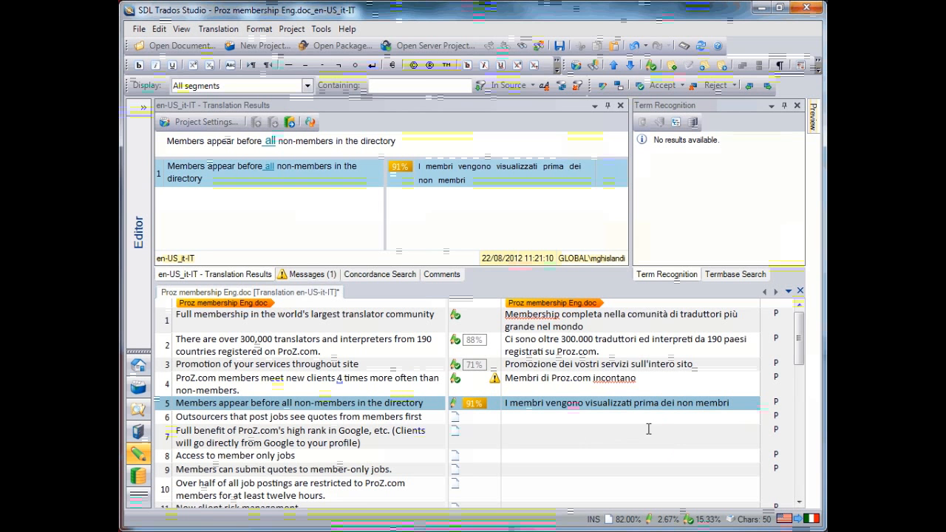
pyautogui.doubleClick(674, 403)
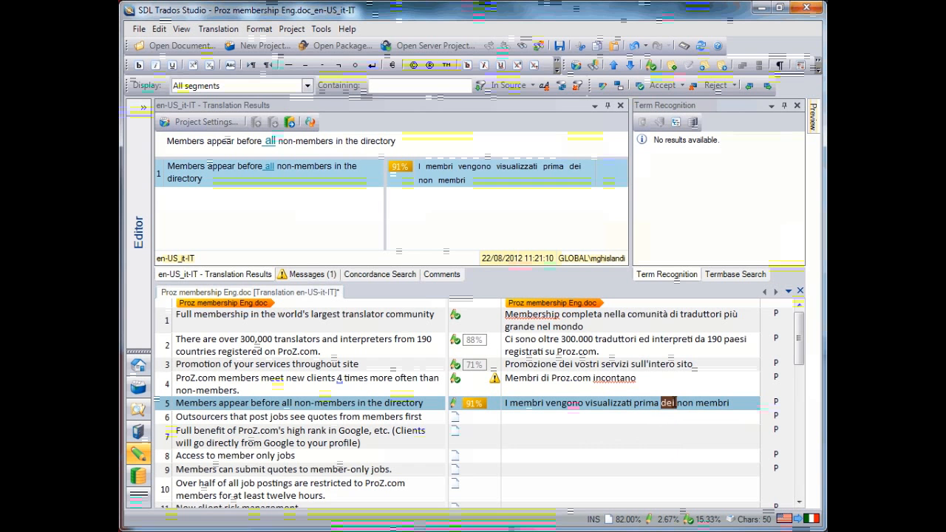
pyautogui.write('di tutti i')
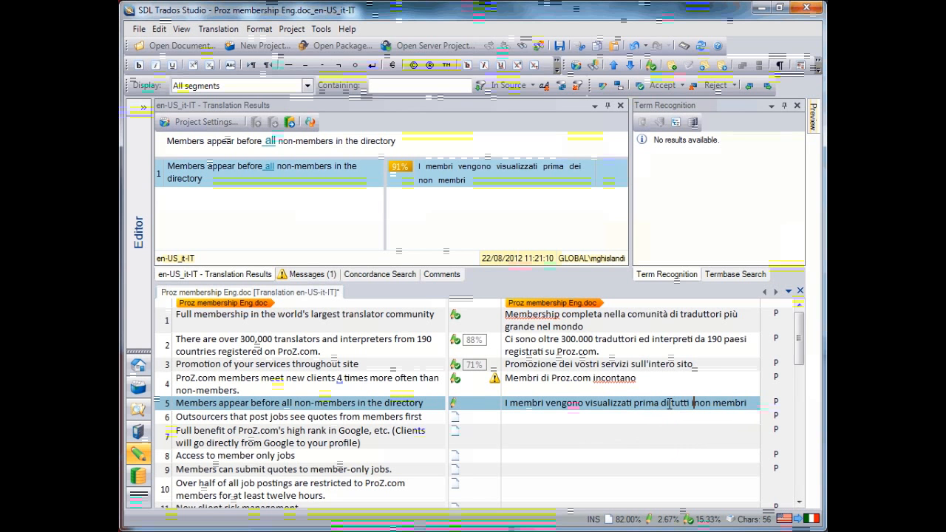
pyautogui.hotkey('ctrl', 'Return')
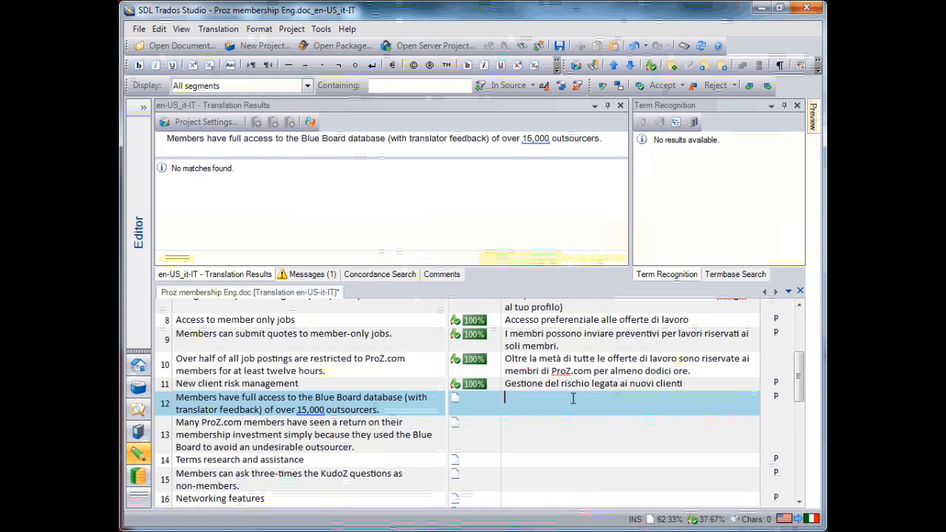
# Begin target segment 12 with "Membri hanno accesso", accepting the AutoSuggest proposal for "accesso"
pyautogui.scroll(5, 548, 379)
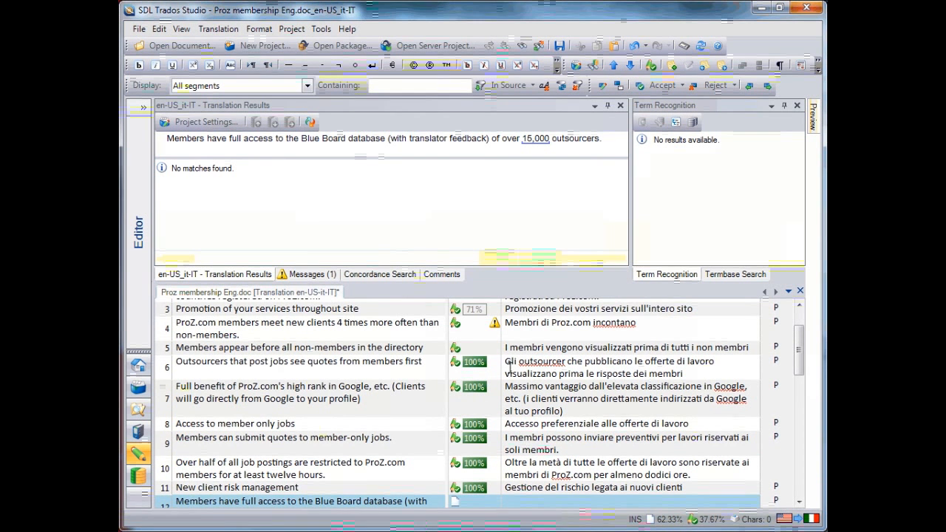
pyautogui.scroll(-1, 510, 368)
pyautogui.scroll(-3, 496, 419)
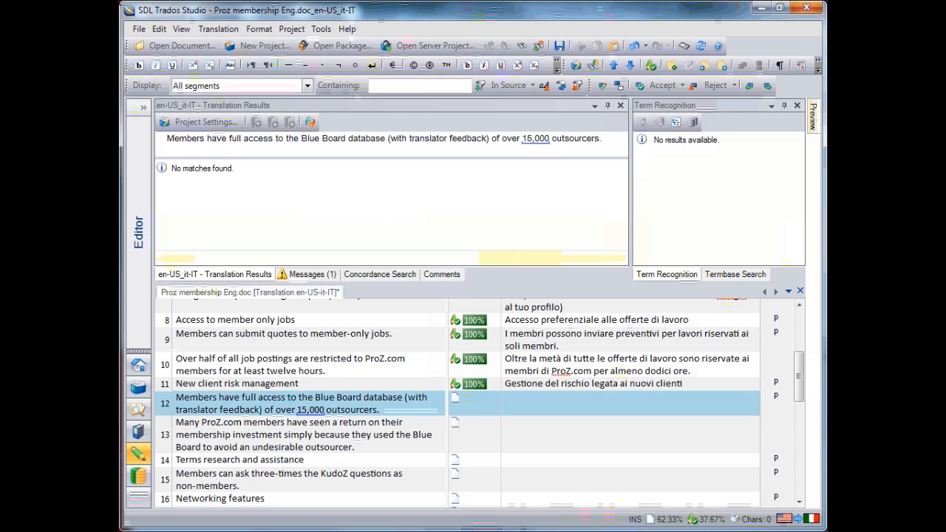
pyautogui.write('Me')
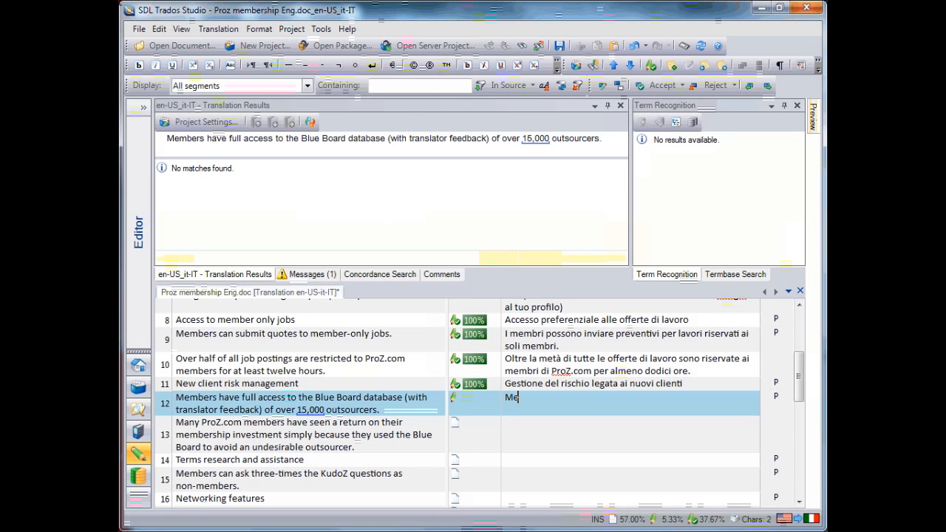
pyautogui.write('mbri')
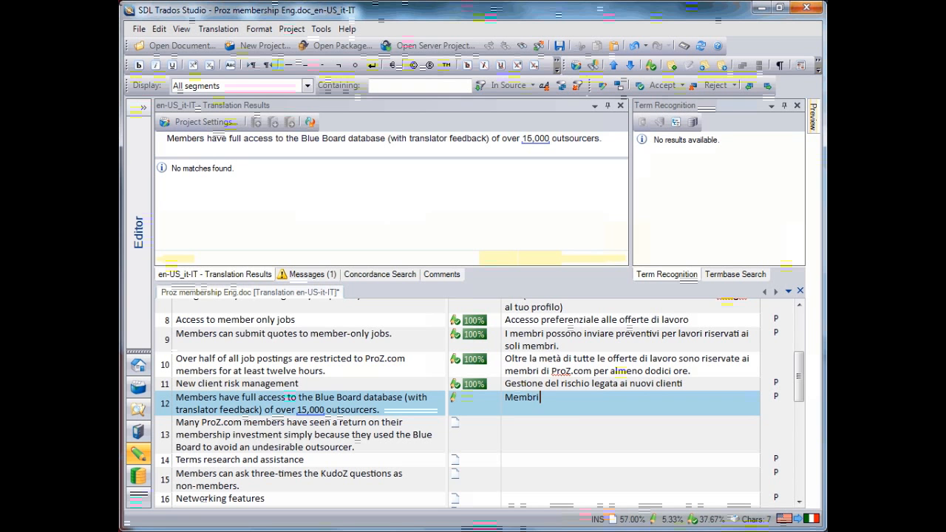
pyautogui.write(' hanno ')
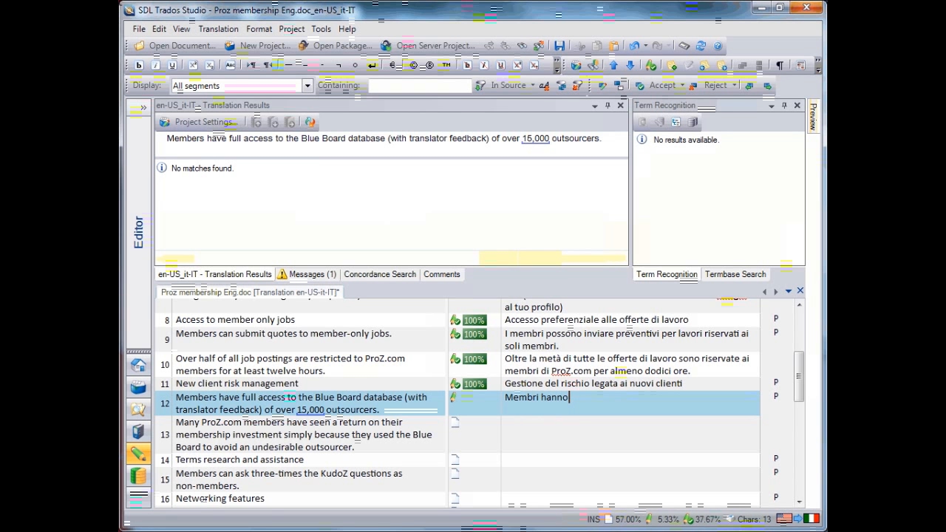
pyautogui.write('acc')
pyautogui.press('Down')
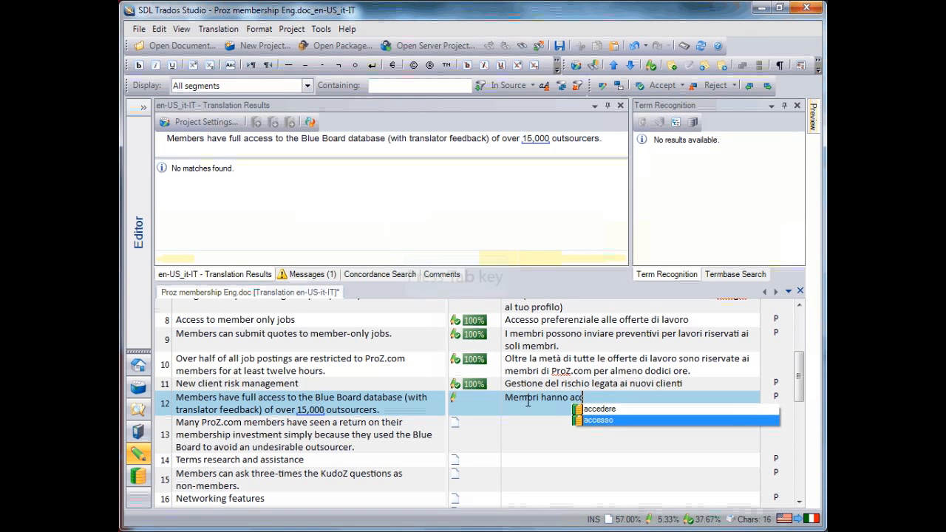
pyautogui.press('Tab')
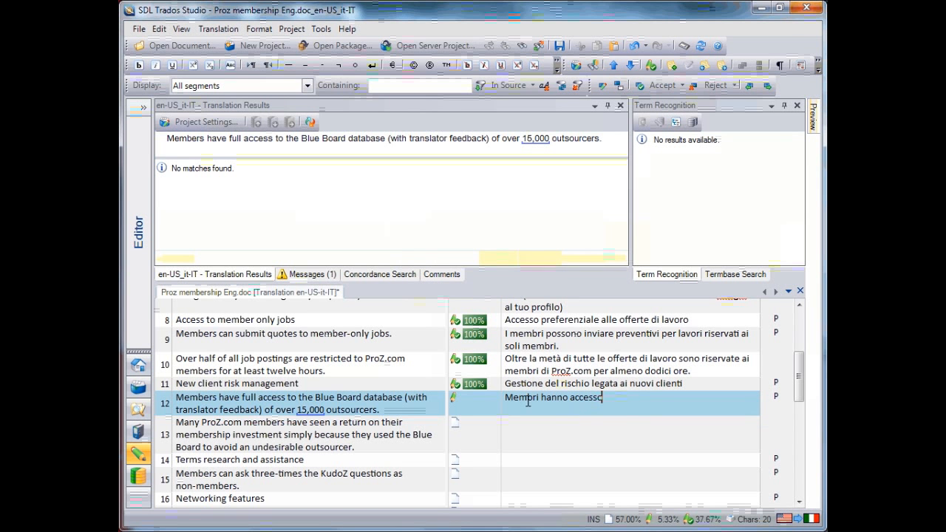
# Continue target segment 12 with "alla funzione Blue-board", the localized number 15.000 via QuickPlace and "...", and confirm the segment
pyautogui.write('alla funzione Blue-boar')
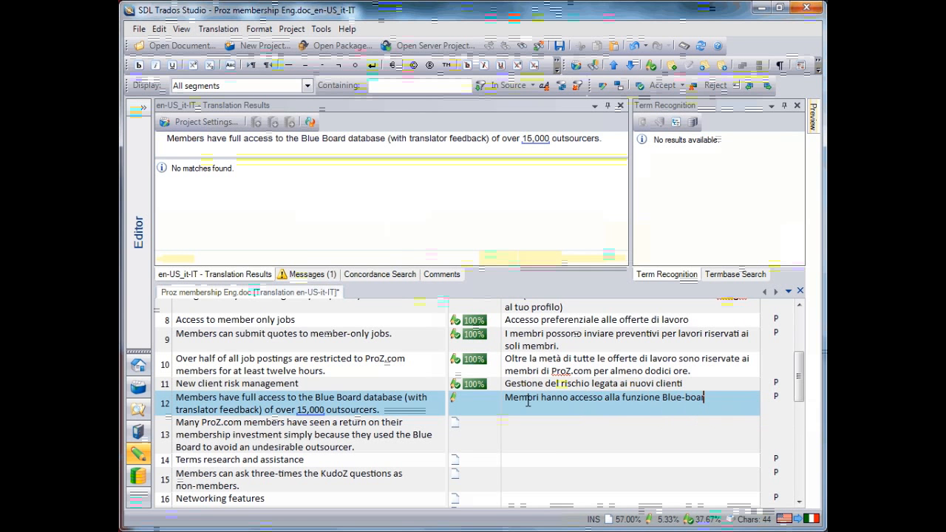
pyautogui.write('d')
pyautogui.hotkey('ctrl', ',')
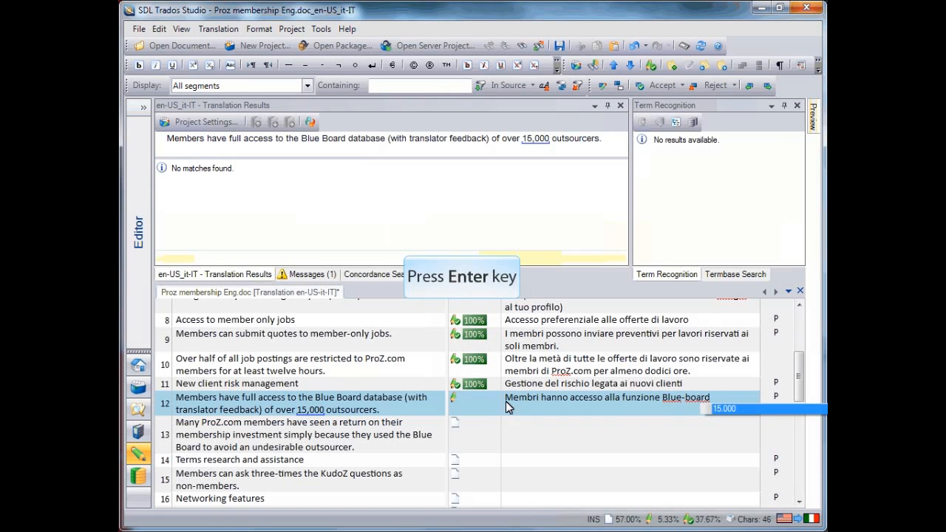
pyautogui.press('Return')
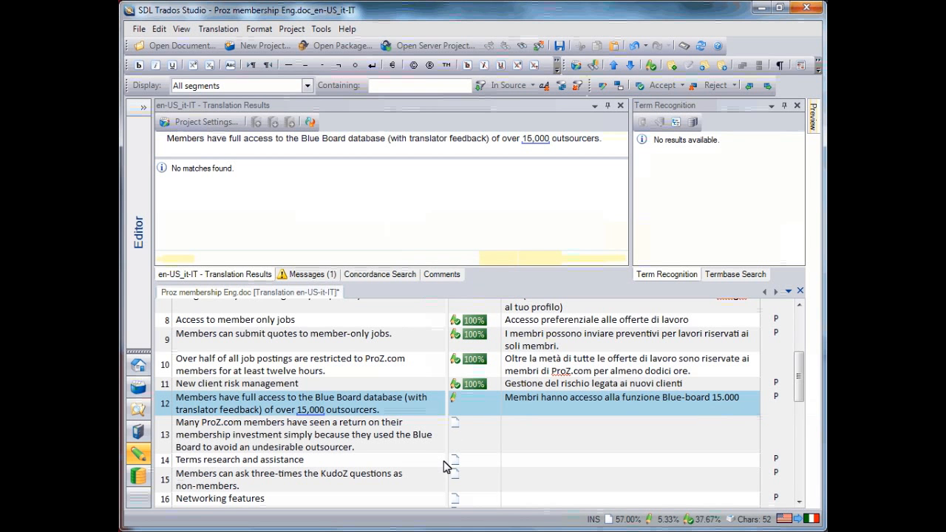
pyautogui.write('...')
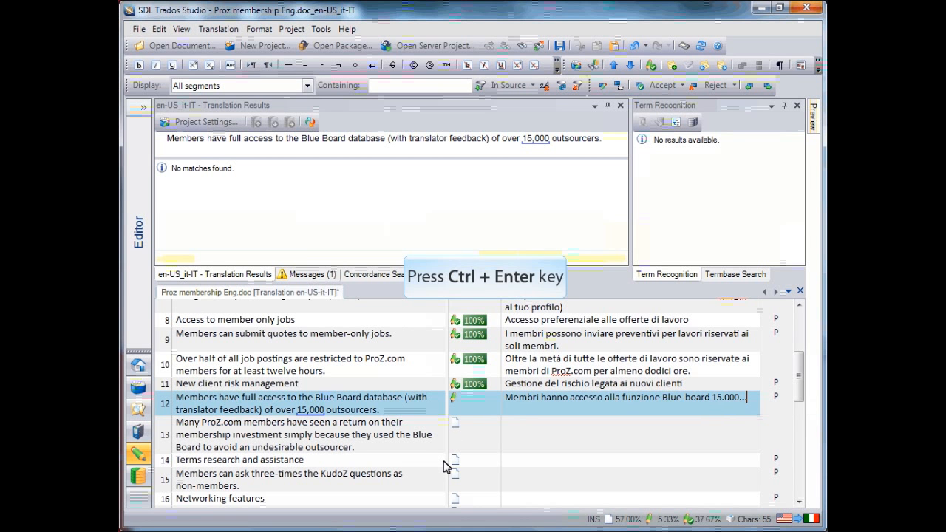
pyautogui.hotkey('ctrl', 'Return')
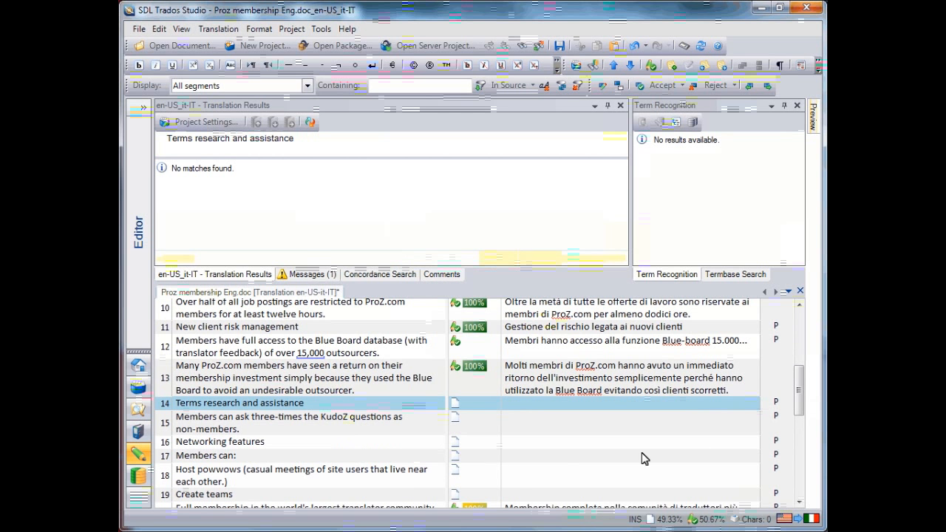
# Translate segment 14, "Terms research and assistance", as "Ricerca di termini ed assistenza"
pyautogui.moveTo(802, 396); pyautogui.dragTo(802, 404)
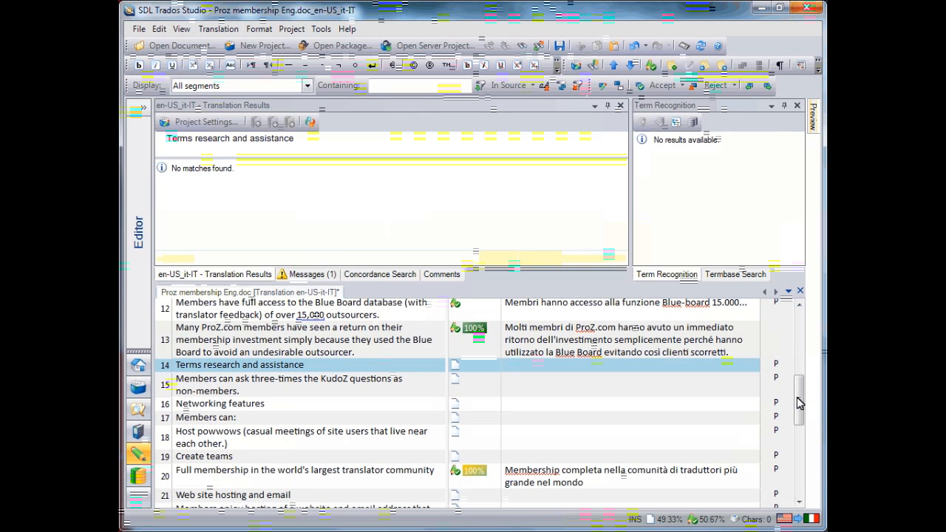
pyautogui.moveTo(798, 403); pyautogui.dragTo(799, 296)
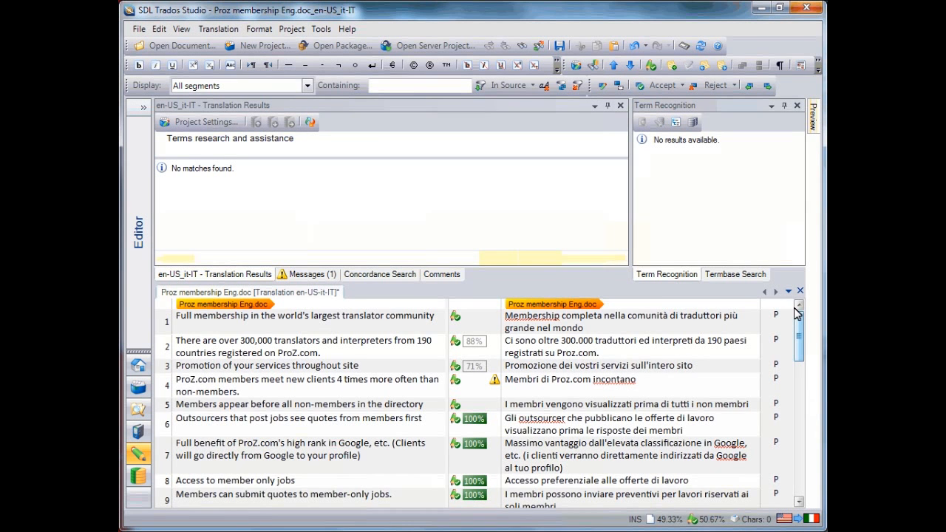
pyautogui.moveTo(798, 332); pyautogui.dragTo(794, 410)
pyautogui.write('R')
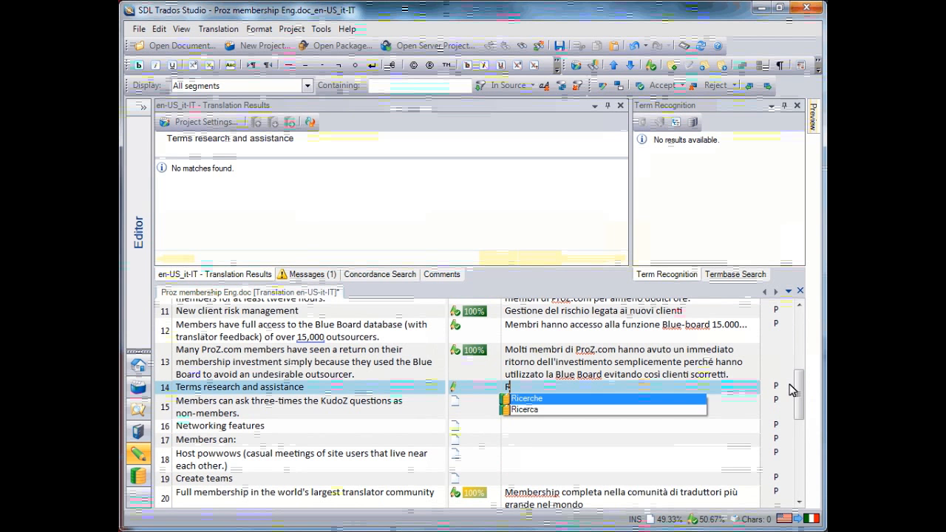
pyautogui.write('icerca di termin')
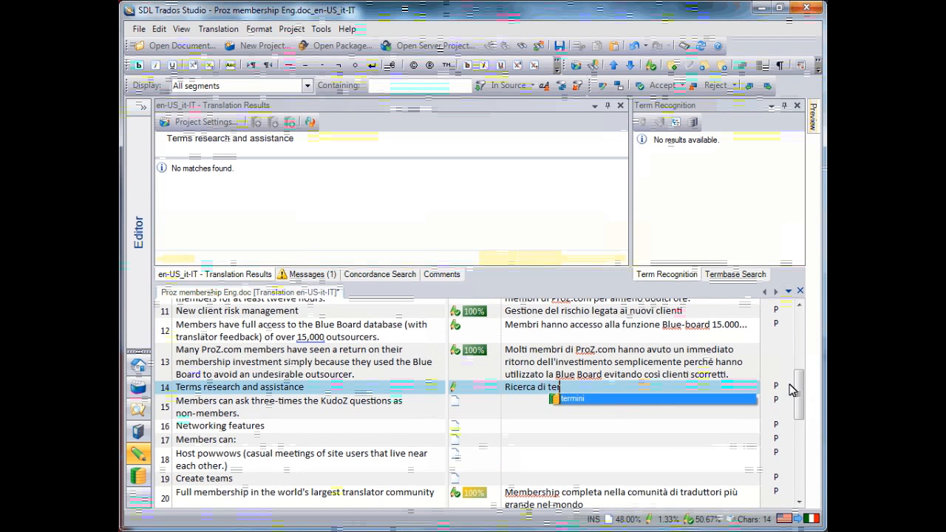
pyautogui.write('i ed assistenz')
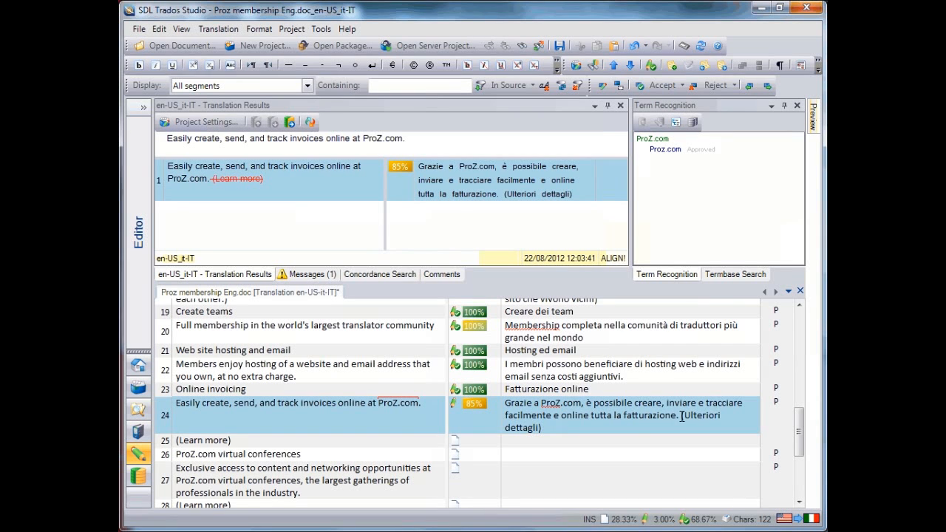
# Delete "(Ulteriori dettagli)" from the end of the fuzzy match in target segment 24 and confirm the segment
pyautogui.moveTo(682, 416); pyautogui.dragTo(661, 446)
pyautogui.press('Delete')
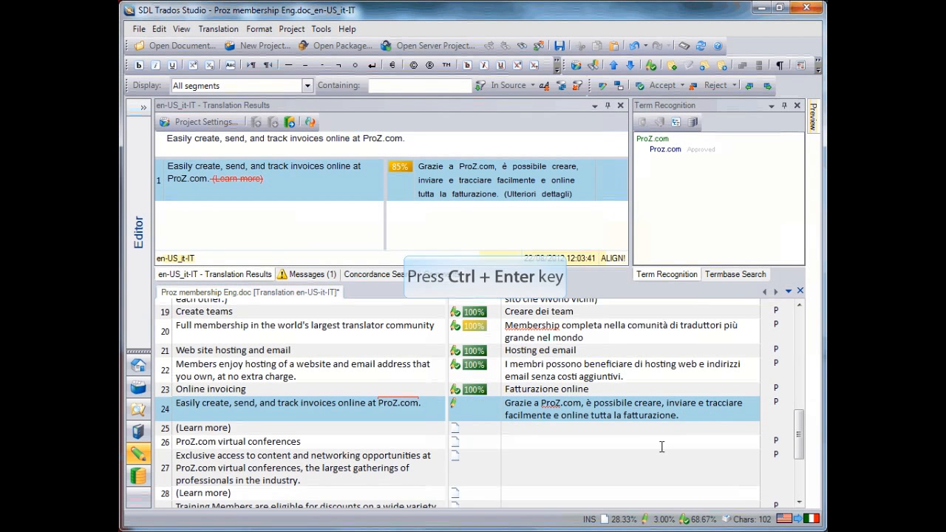
pyautogui.hotkey('ctrl', 'Return')
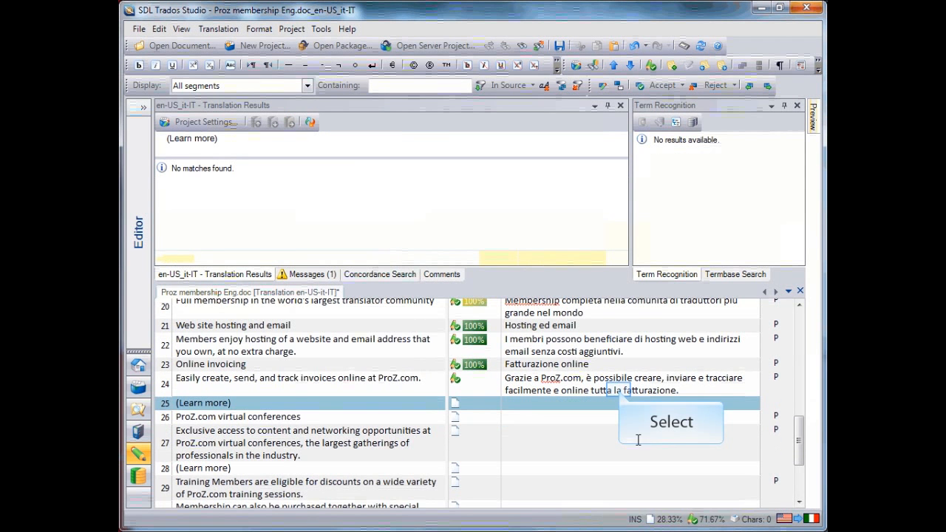
pyautogui.click(619, 391)
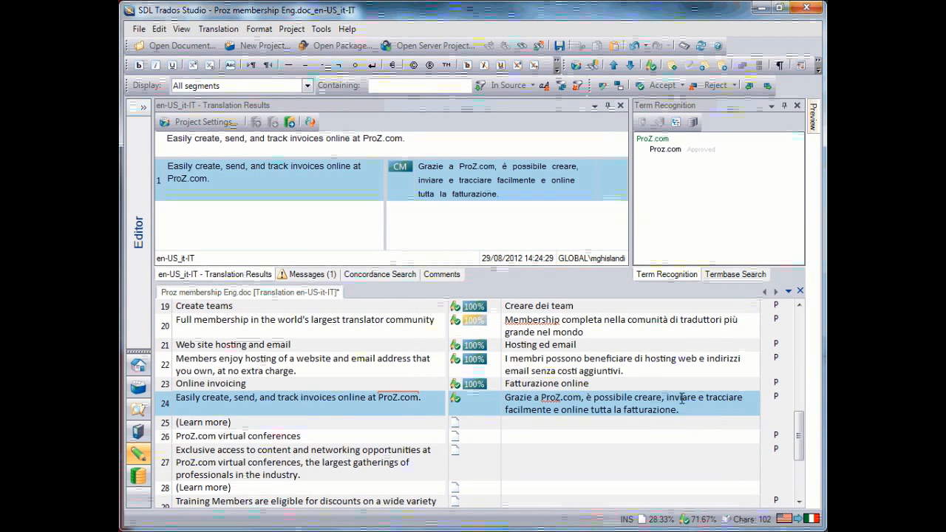
pyautogui.hotkey('ctrl', 'Return')
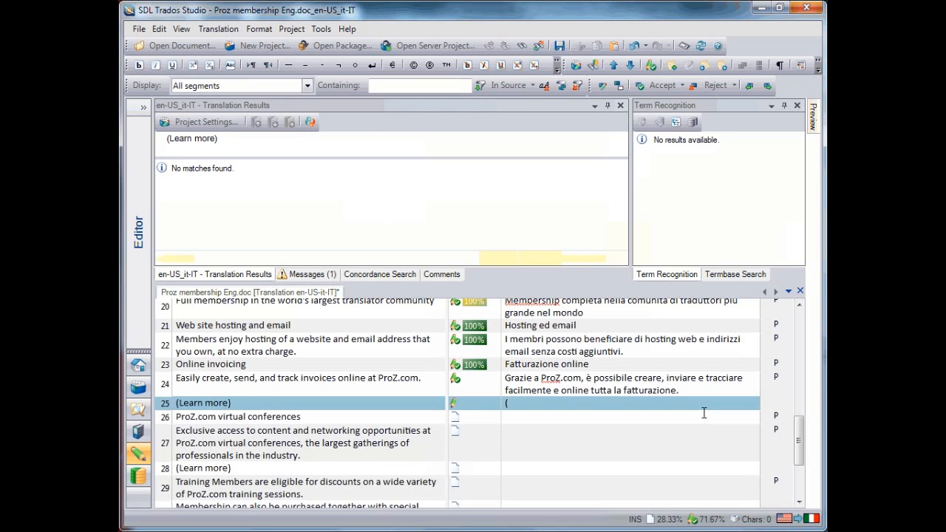
# Translate segment 25 as "(Ulteriori informazioni)" and confirm it
pyautogui.write('(Ulterio')
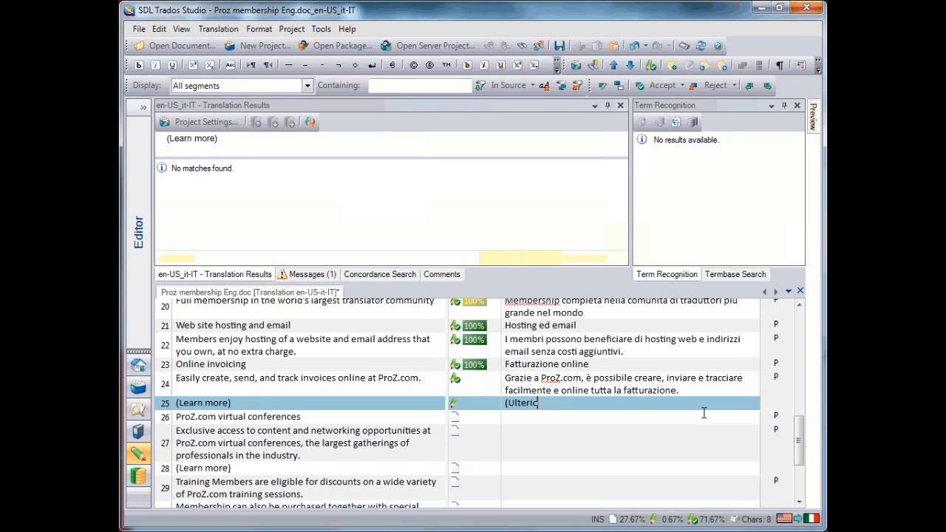
pyautogui.write('ri infor')
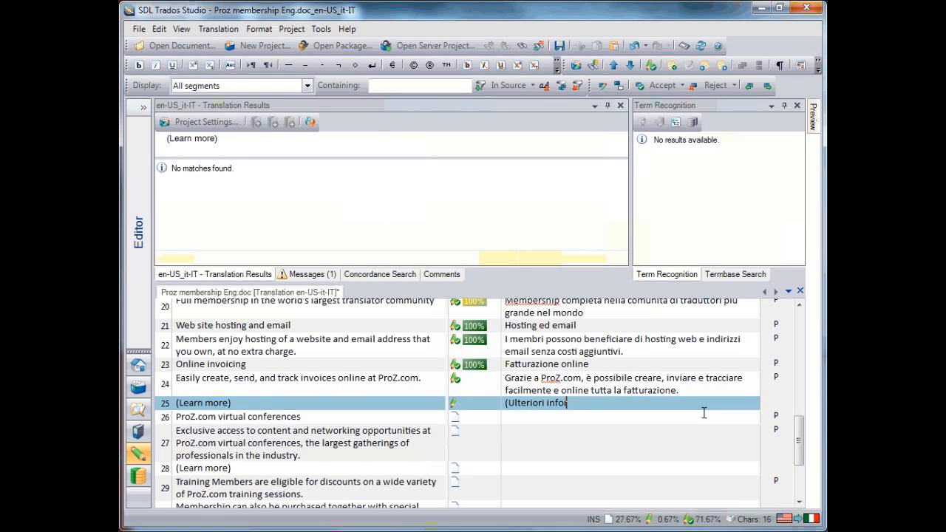
pyautogui.write('mazioni)')
pyautogui.hotkey('ctrl', 'Return')
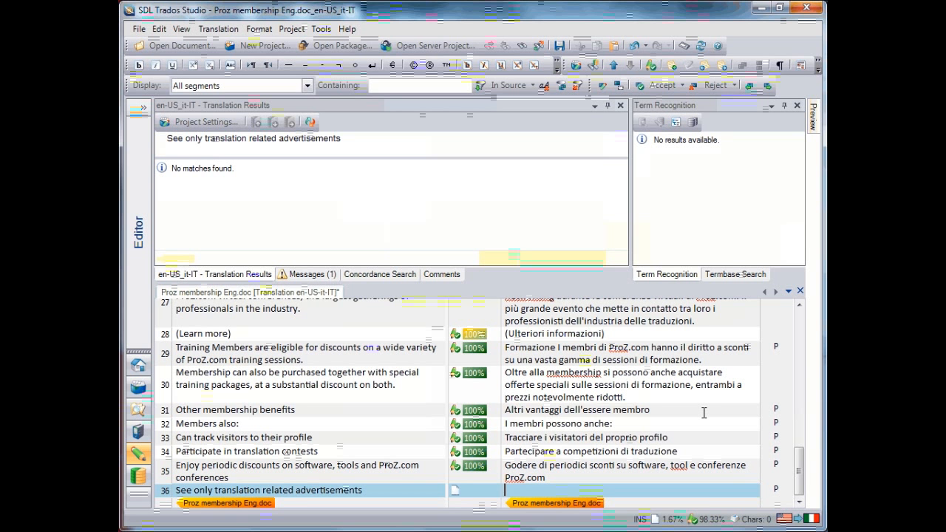
# Begin the translation of the last segment, 36, with "Vedete solamente"
pyautogui.write('Vedete so')
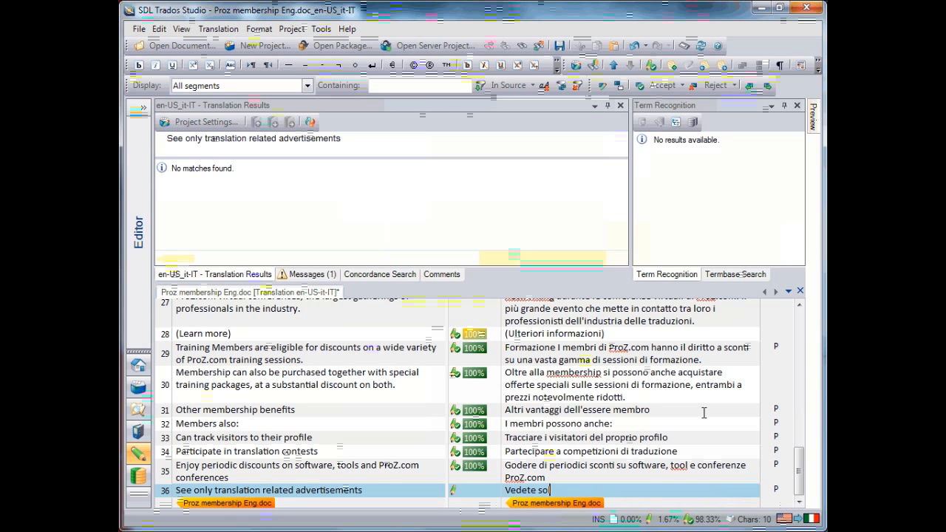
pyautogui.write('lamanete')
pyautogui.press('BackSpace')
pyautogui.press('BackSpace')
pyautogui.press('BackSpace')
pyautogui.press('BackSpace')
pyautogui.press('BackSpace')
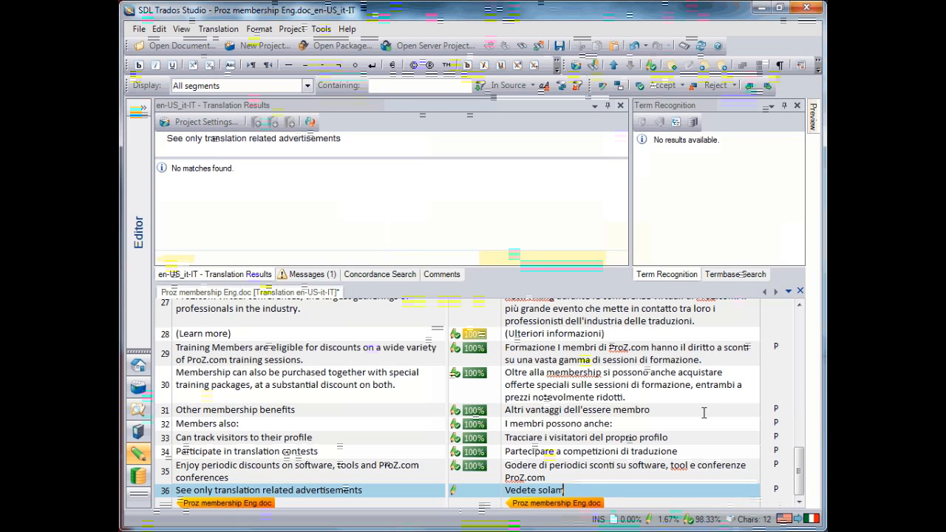
pyautogui.write('ente ')
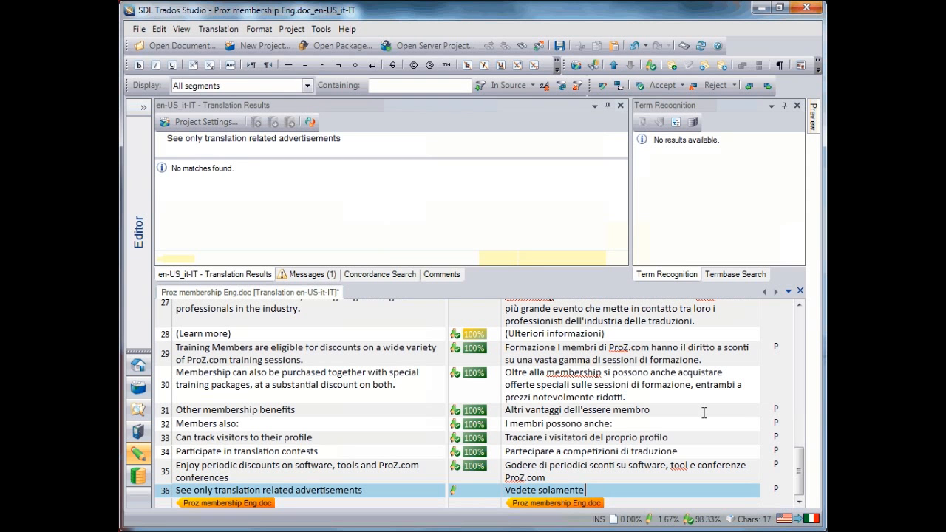
# Complete target segment 36 with "pubblicita' relativi a traduzioni" and confirm the segment
pyautogui.write('pubblic')
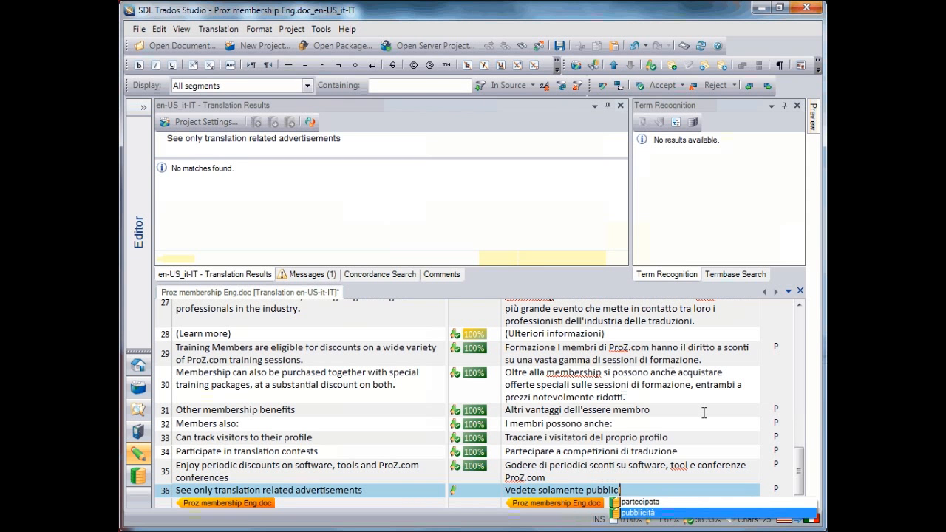
pyautogui.write("ita' re")
pyautogui.write('lativ')
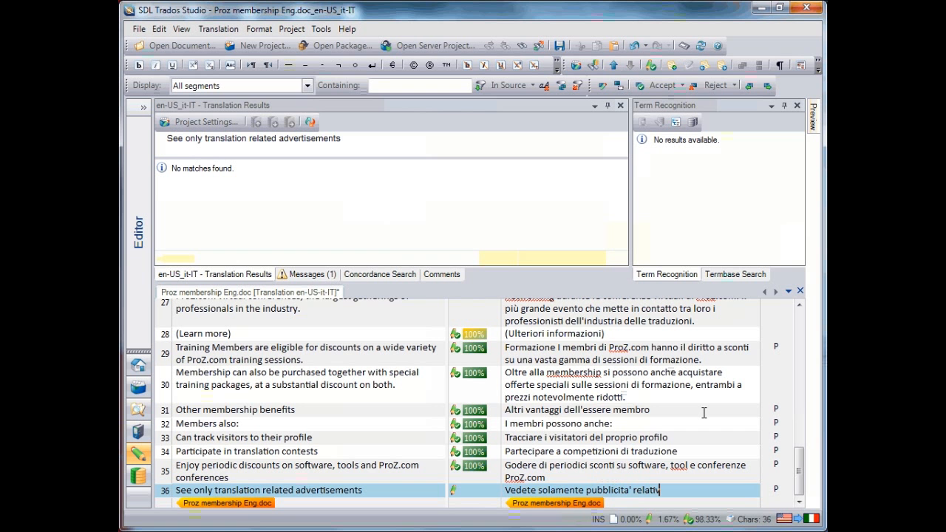
pyautogui.write('i a traduzioni')
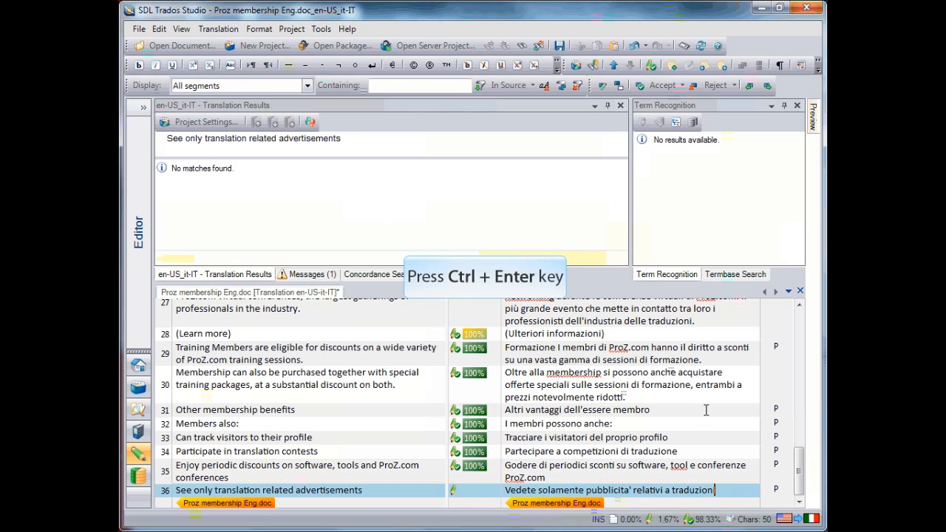
pyautogui.hotkey('ctrl', 'Return')
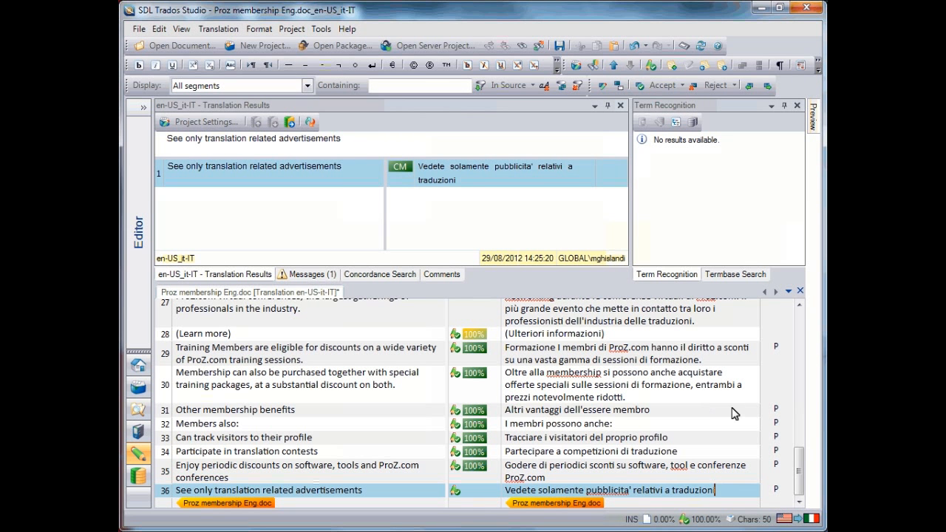
# Save the bilingual translation as an SDL XLIFF document in the Source texts folder, replacing the existing file
pyautogui.moveTo(800, 480); pyautogui.dragTo(808, 335)
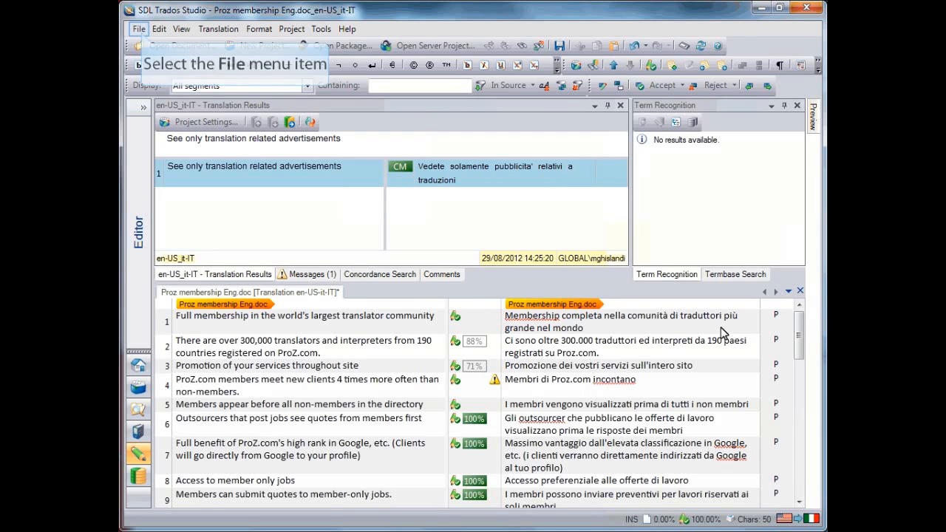
pyautogui.click(140, 30)
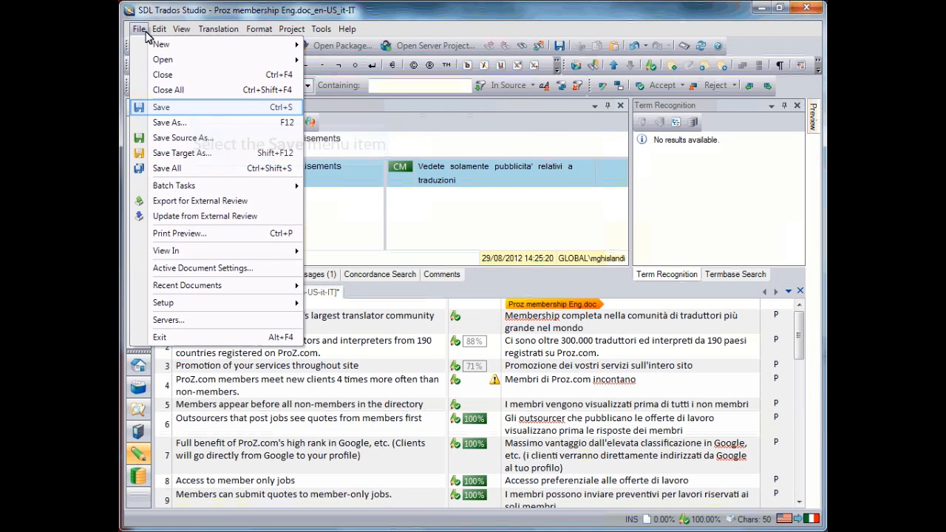
pyautogui.click(192, 108)
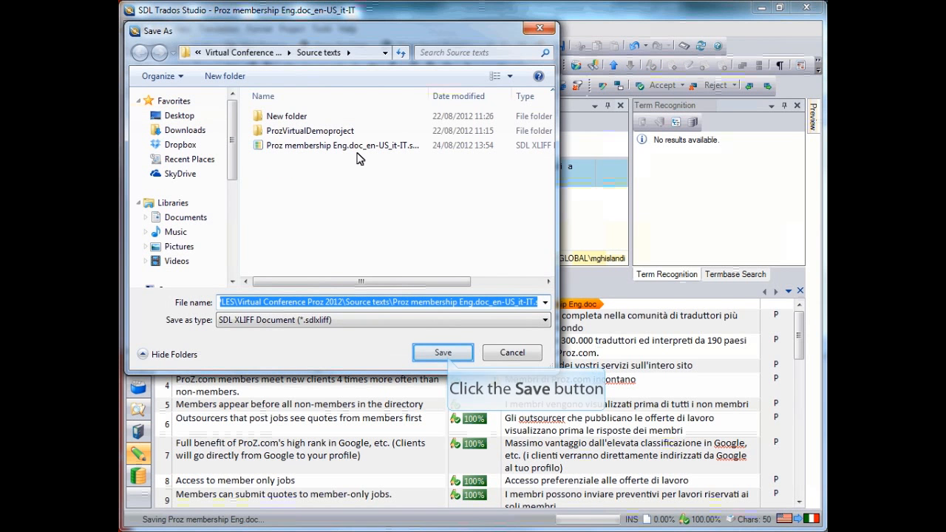
pyautogui.click(443, 353)
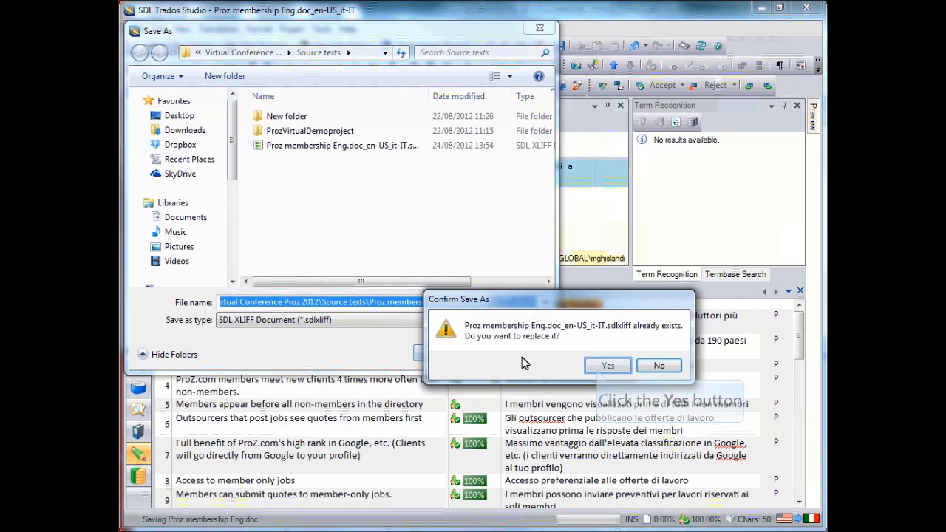
pyautogui.click(599, 369)
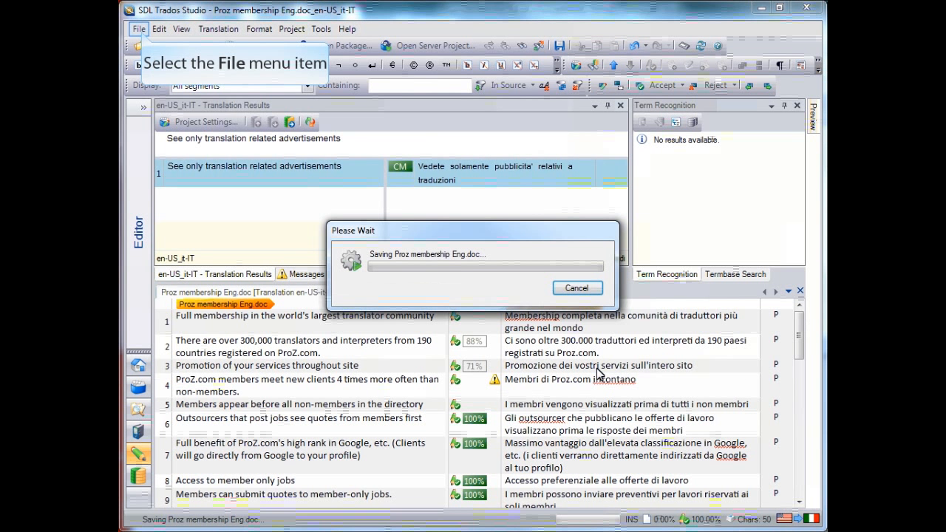
# Export the document for external review and open the exported review document in Word from its folder
pyautogui.click(140, 31)
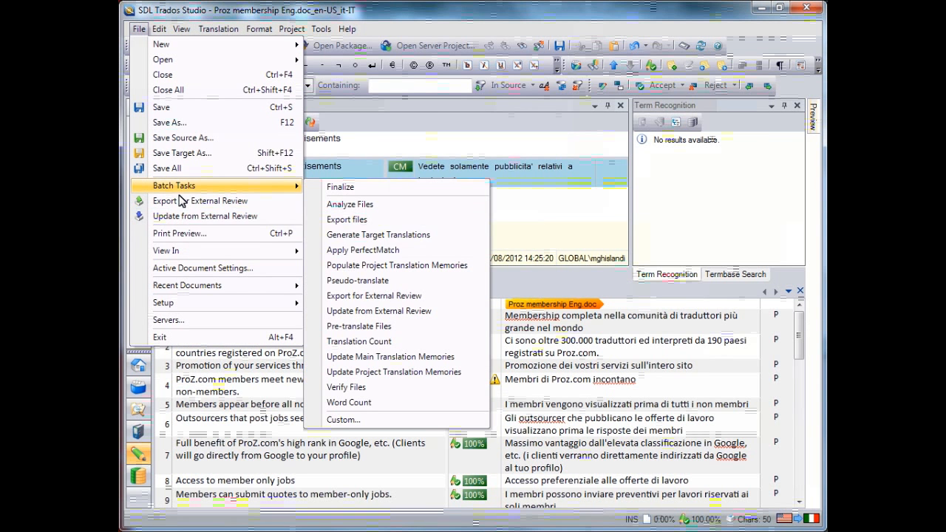
pyautogui.click(182, 207)
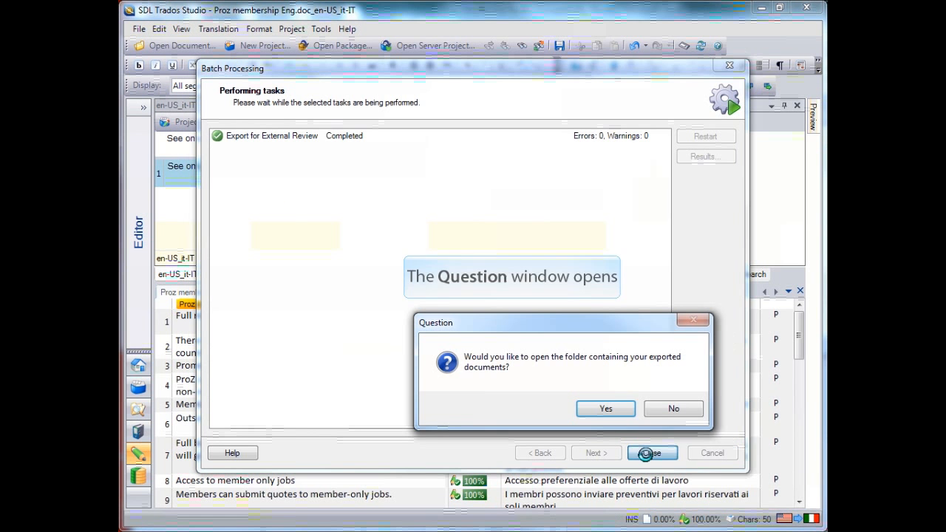
pyautogui.click(608, 411)
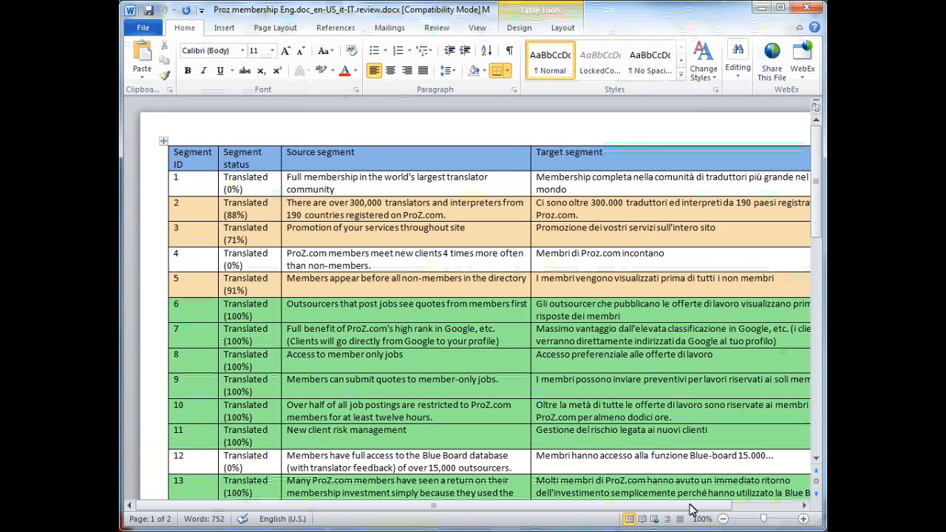
# With tracked changes, correct "incontano" to "incontrano" in target segment 4 and append "nuovi clienti 4 volte piu' spesso che non membri."
pyautogui.moveTo(692, 508); pyautogui.dragTo(730, 518)
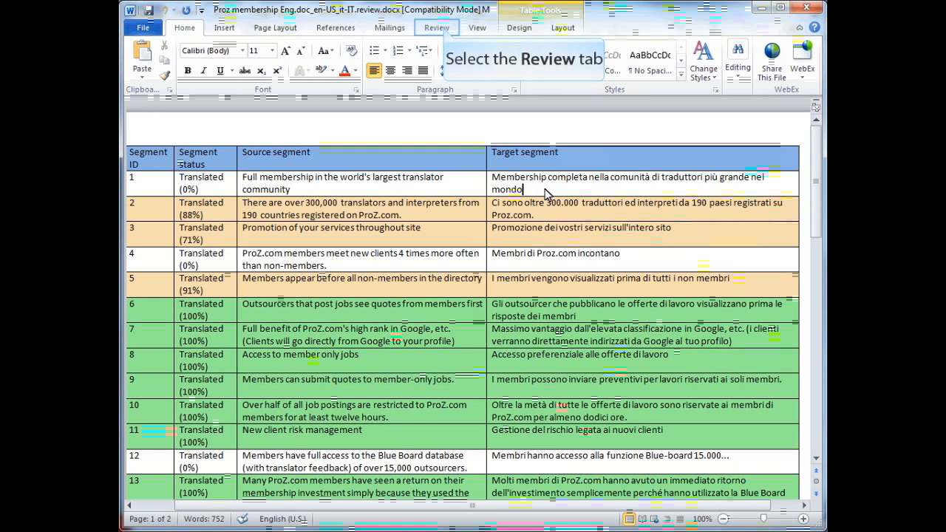
pyautogui.click(444, 27)
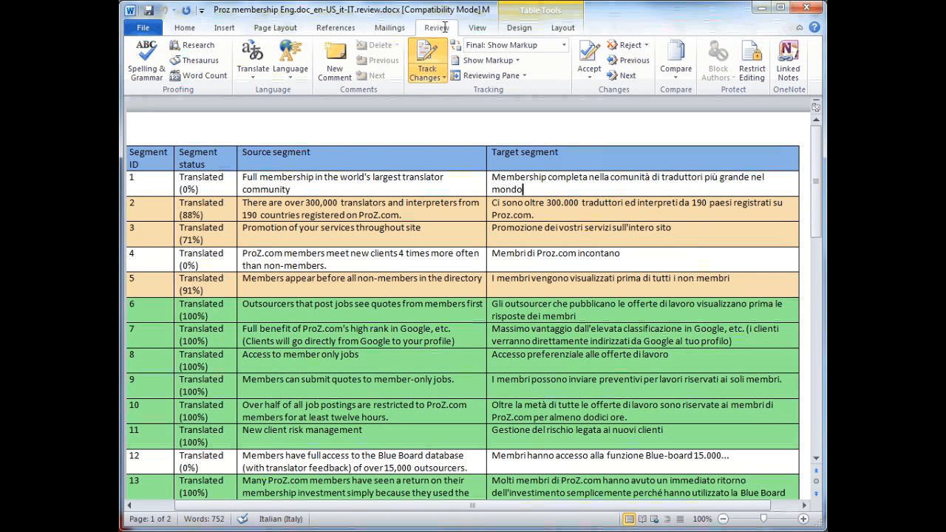
pyautogui.click(632, 255)
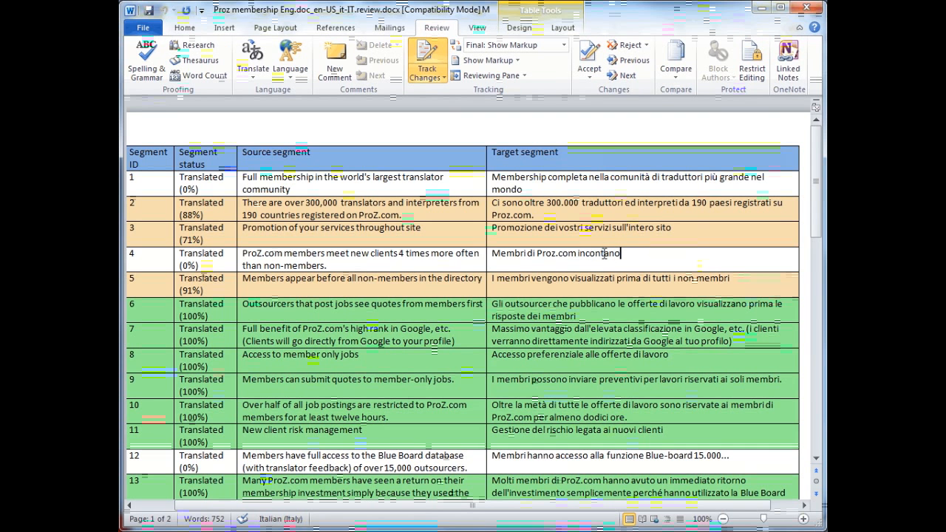
pyautogui.write('rano')
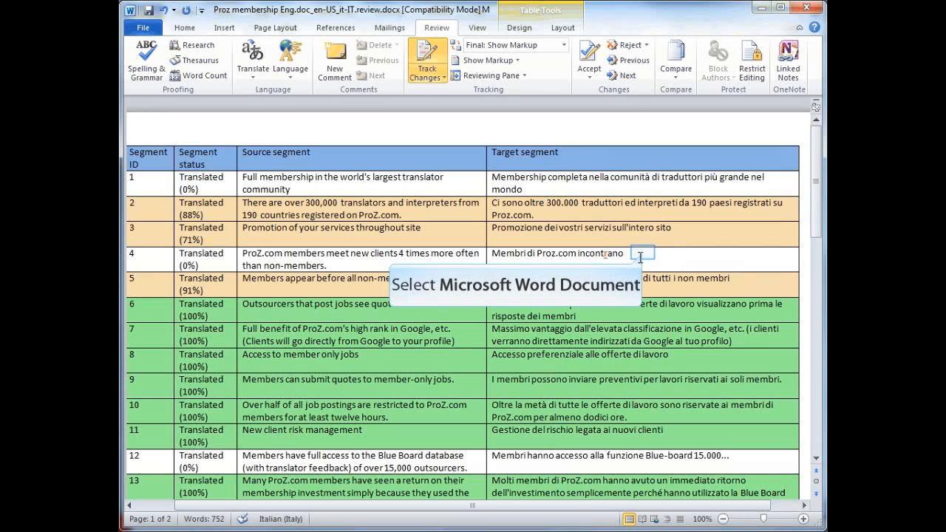
pyautogui.write(' nu')
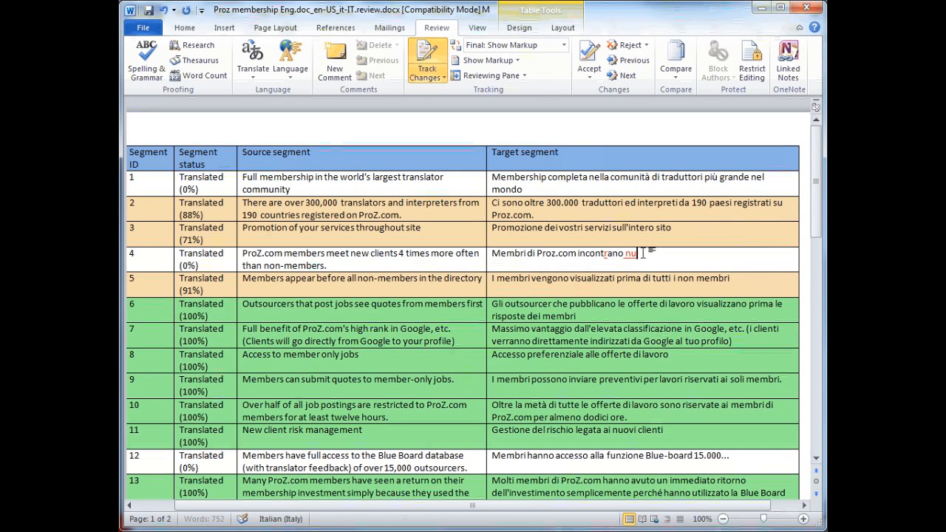
pyautogui.write('ovi clienti 4')
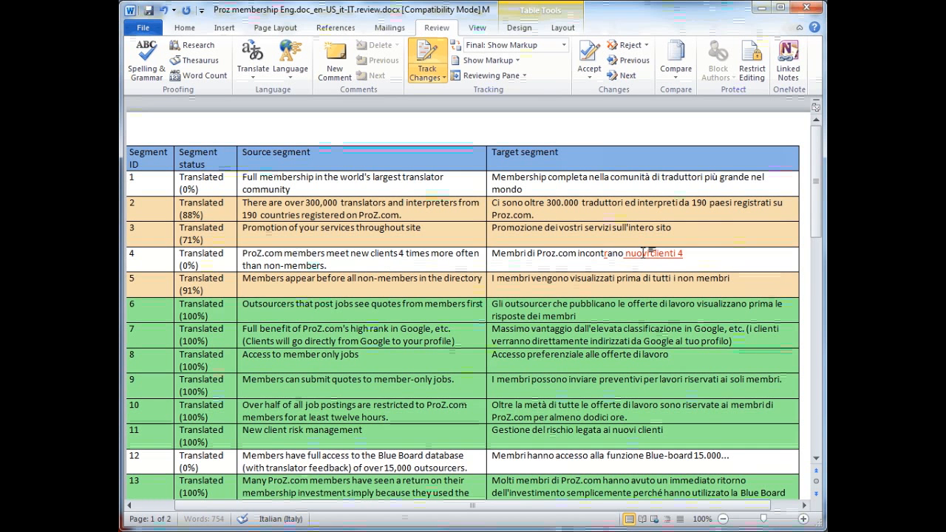
pyautogui.write(" volte piu' s")
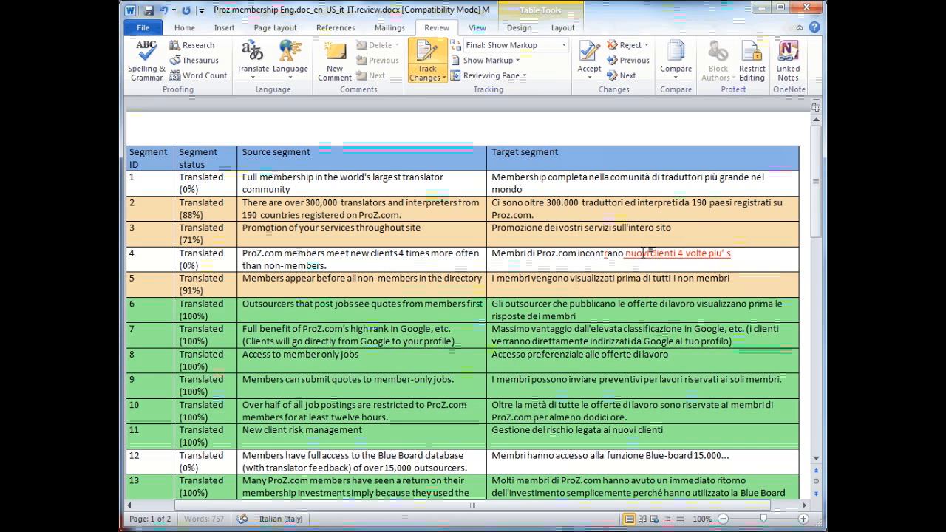
pyautogui.write('pesso che no')
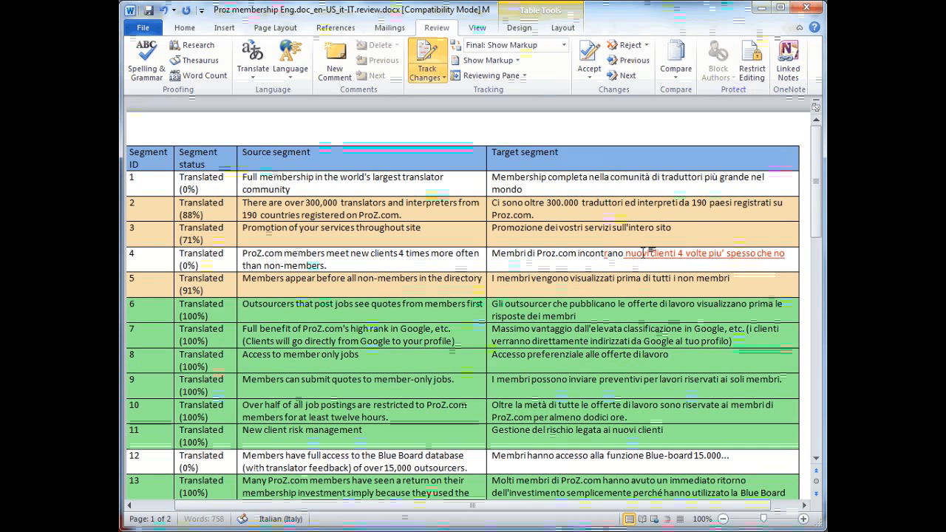
pyautogui.write('n membri.')
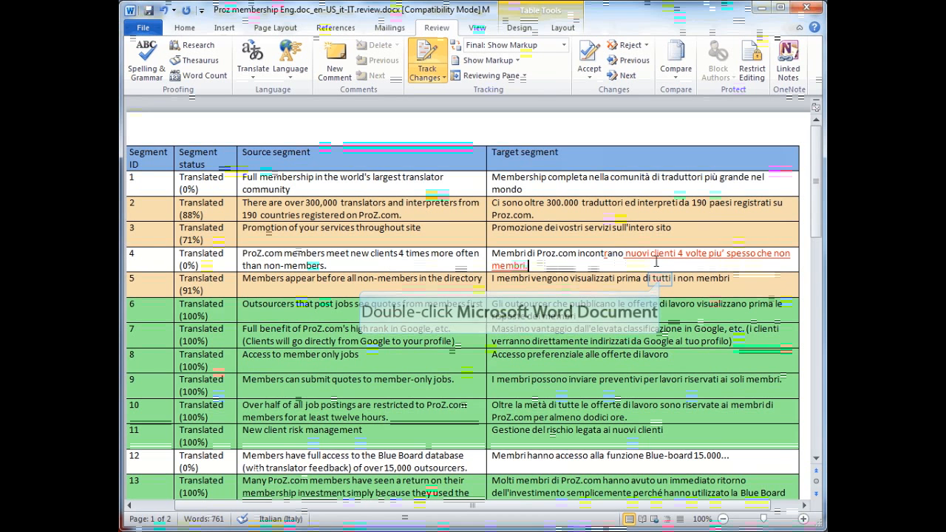
# Delete "tutti" from target segment 5 and replace "di" with "dei" as tracked changes
pyautogui.press('Delete')
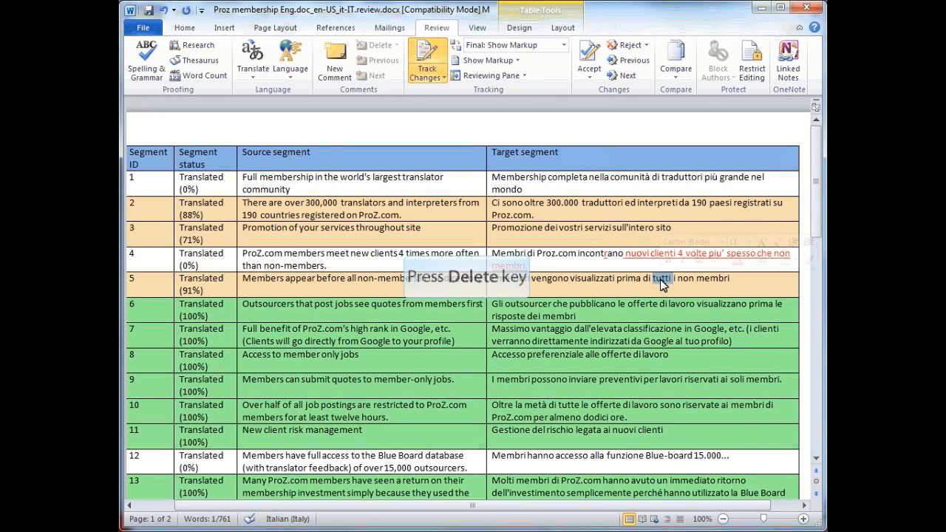
pyautogui.doubleClick(648, 280)
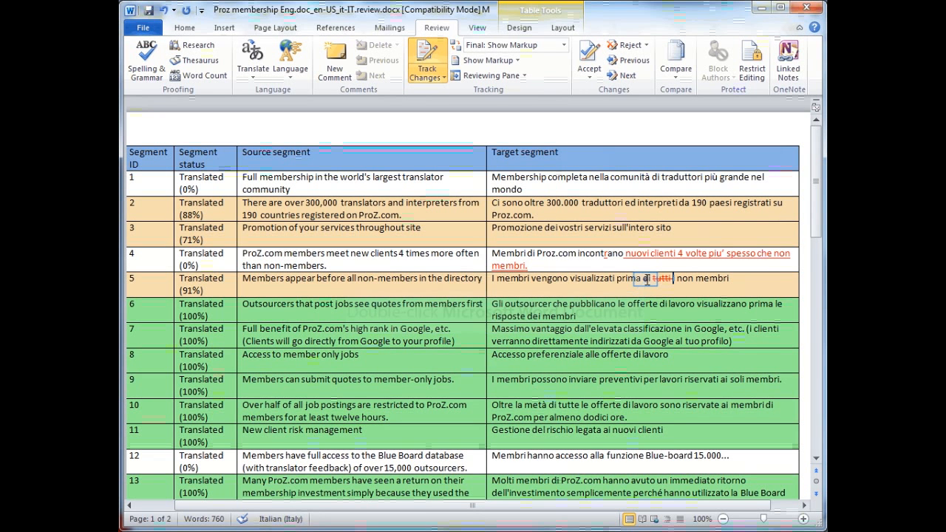
pyautogui.write('dei')
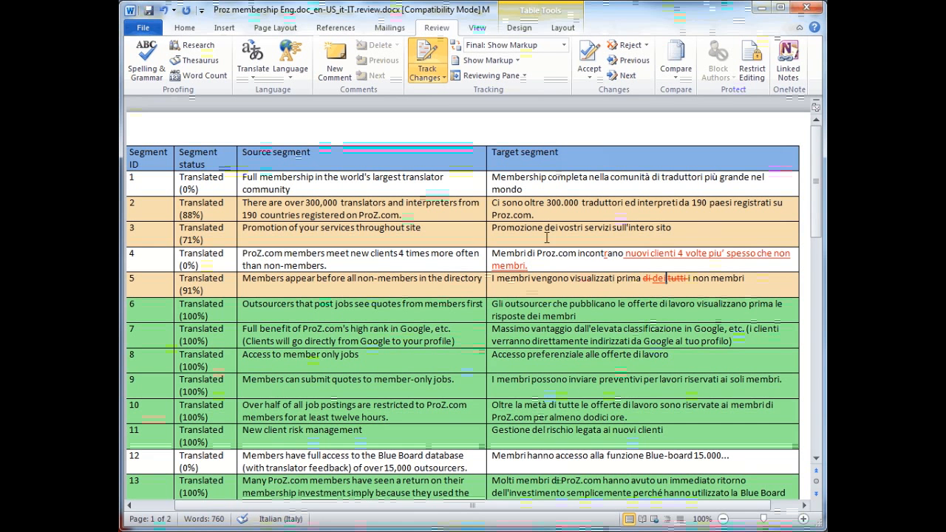
# Add the comment "I don't like this translation" to the whole text of target segment 1
pyautogui.moveTo(536, 190); pyautogui.dragTo(493, 178)
pyautogui.rightClick(510, 183)
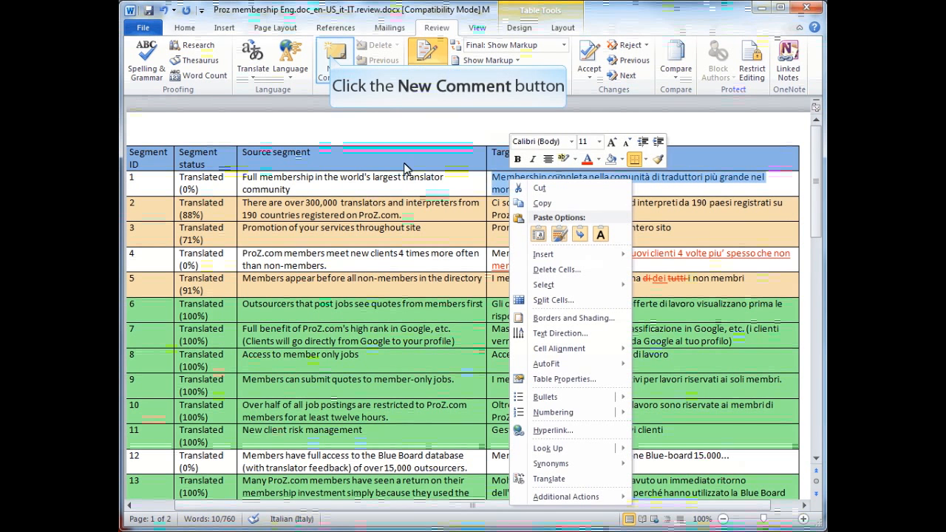
pyautogui.click(334, 59)
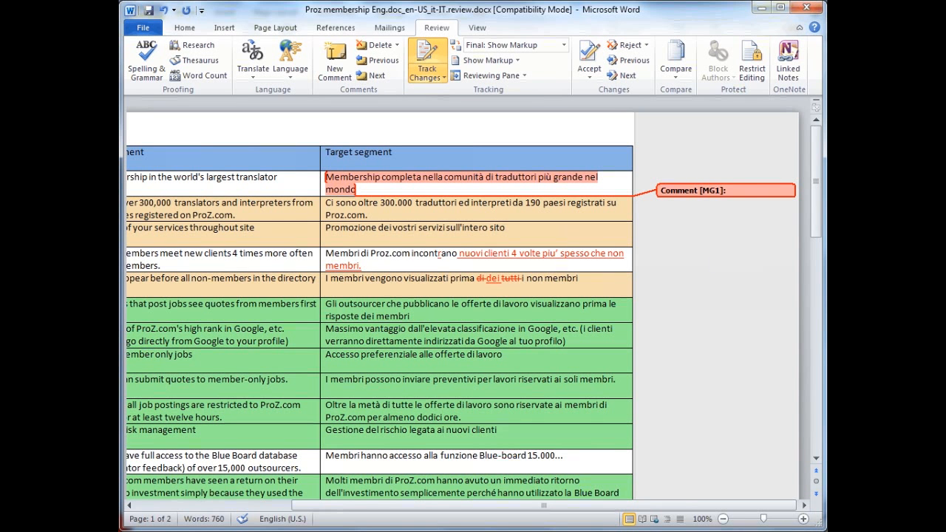
pyautogui.write("I don't like this translation")
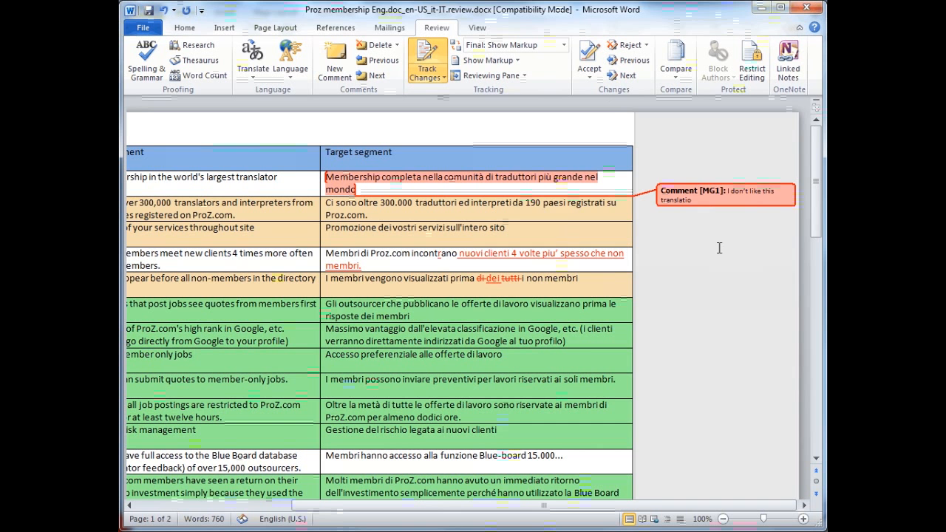
pyautogui.click(515, 181)
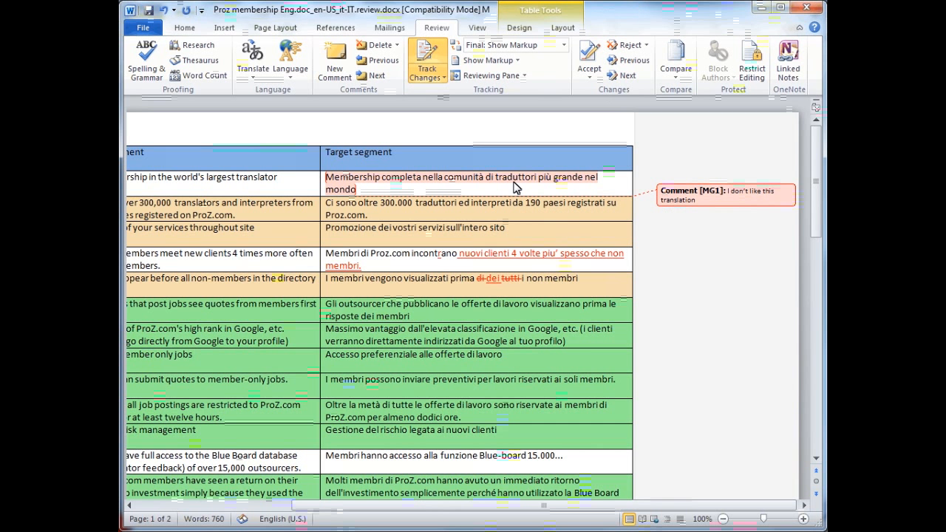
# Save the reviewed Word document and switch back to SDL Trados Studio
pyautogui.click(148, 28)
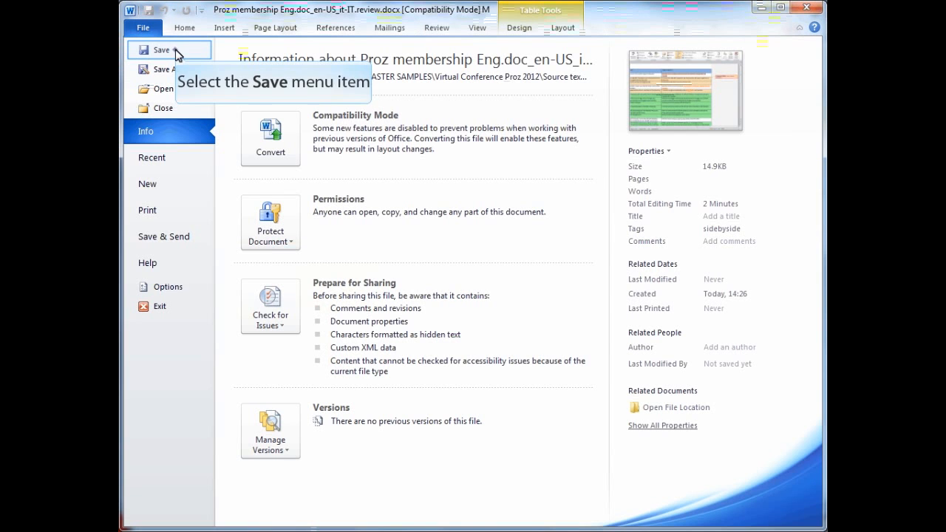
pyautogui.click(177, 52)
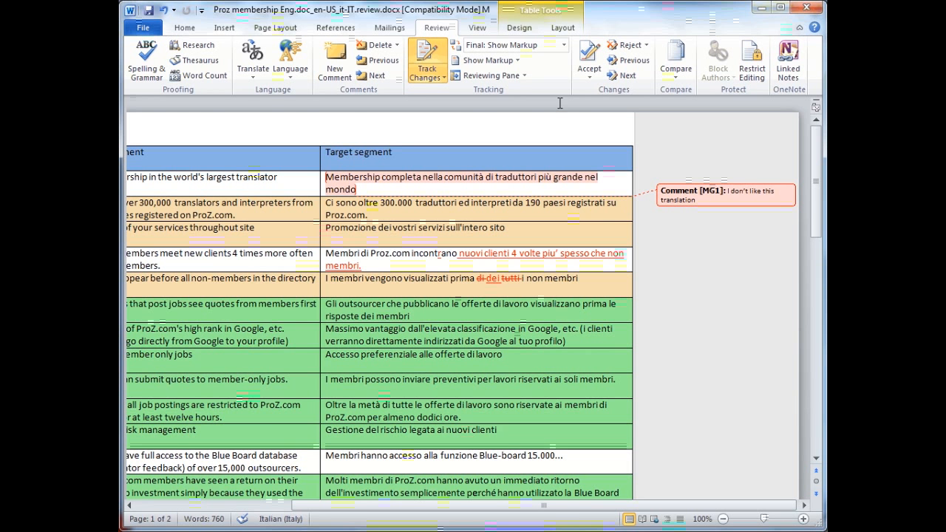
pyautogui.hotkey('alt', 'Tab')
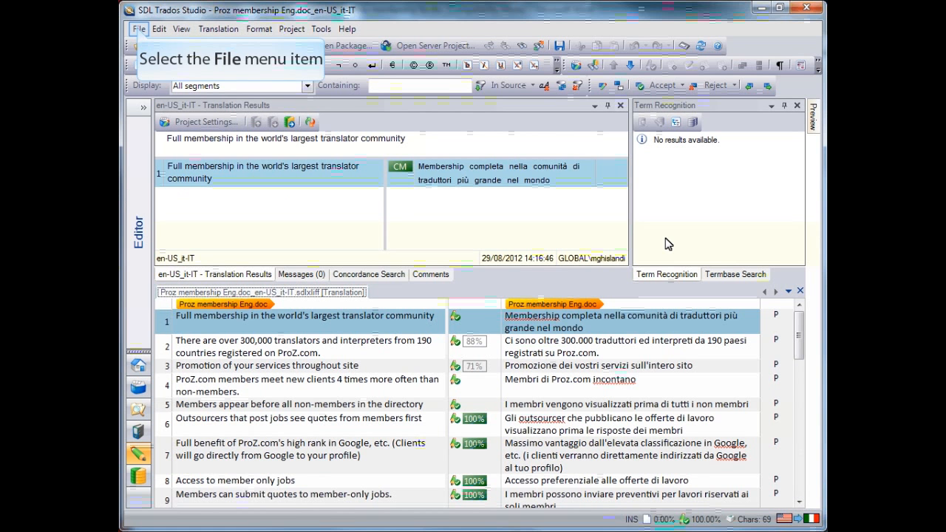
# Start the Update from External Review batch task and proceed to its review document selection
pyautogui.click(138, 30)
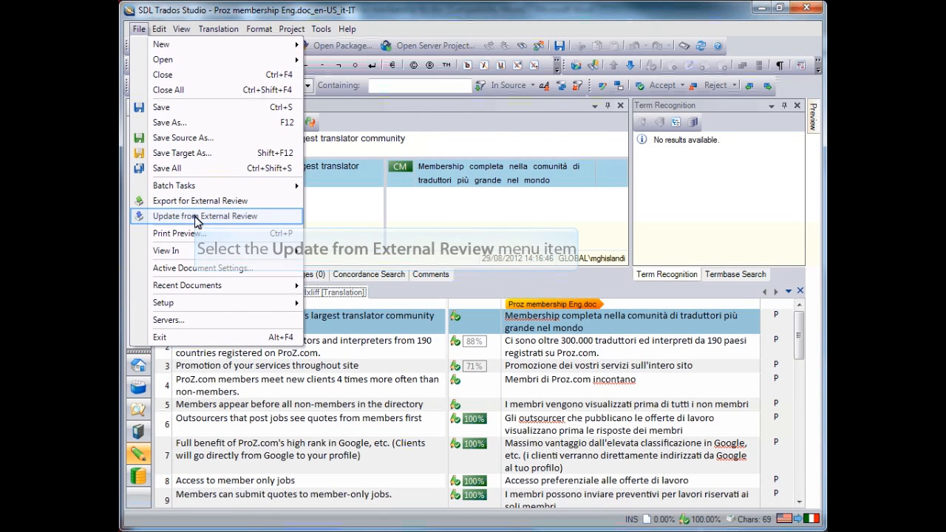
pyautogui.click(197, 217)
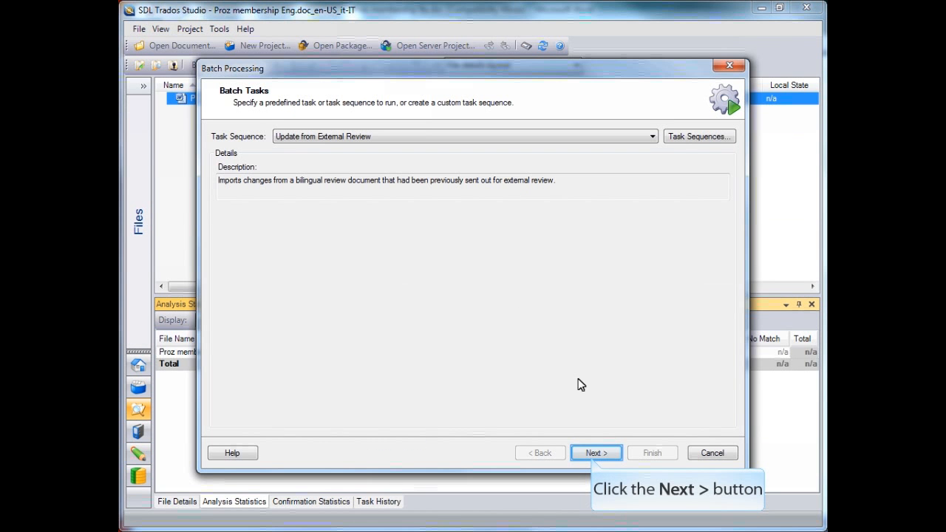
pyautogui.click(596, 454)
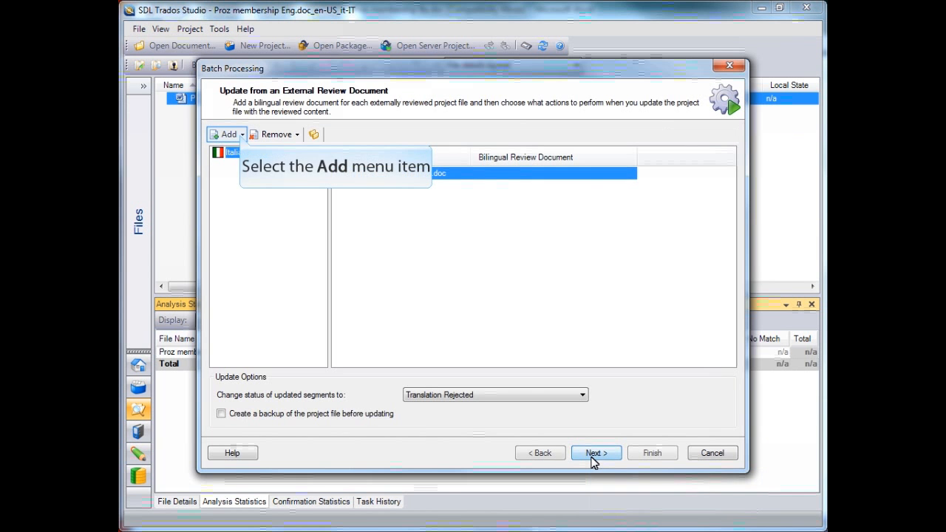
# Add the reviewed Word file from the export's External Review\it-IT folder as the bilingual review document for Proz membership Eng.doc
pyautogui.click(240, 134)
pyautogui.click(233, 150)
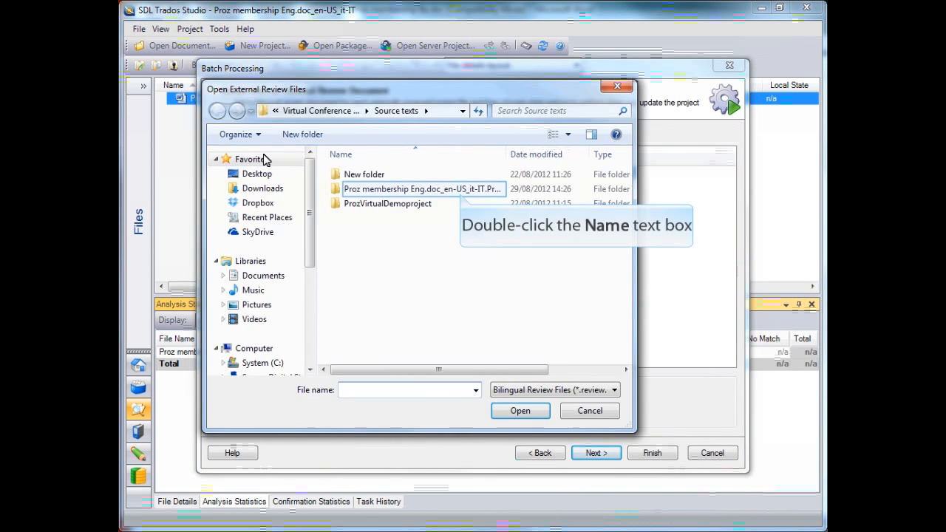
pyautogui.doubleClick(459, 190)
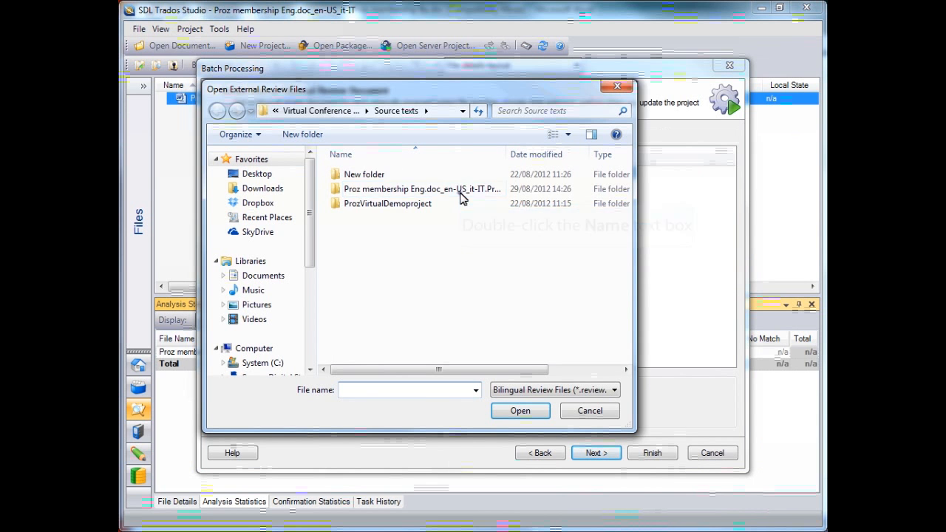
pyautogui.doubleClick(386, 176)
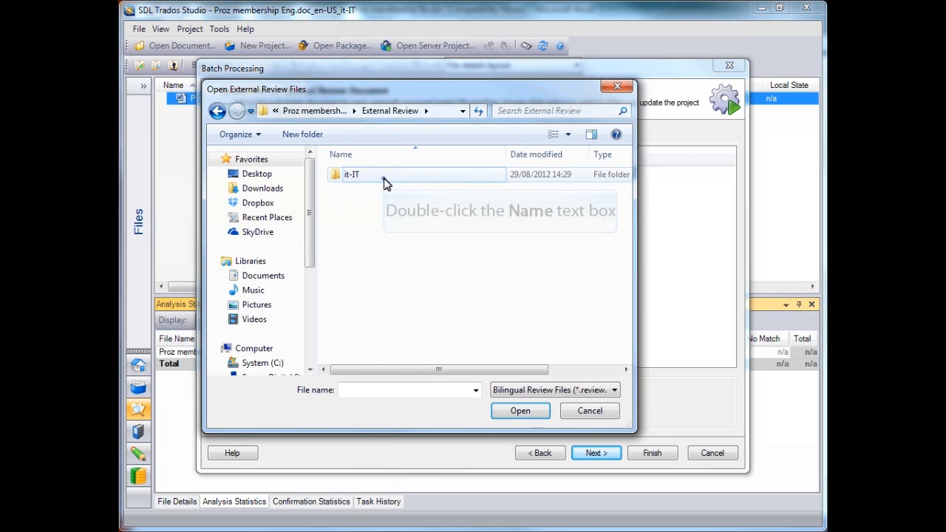
pyautogui.doubleClick(384, 177)
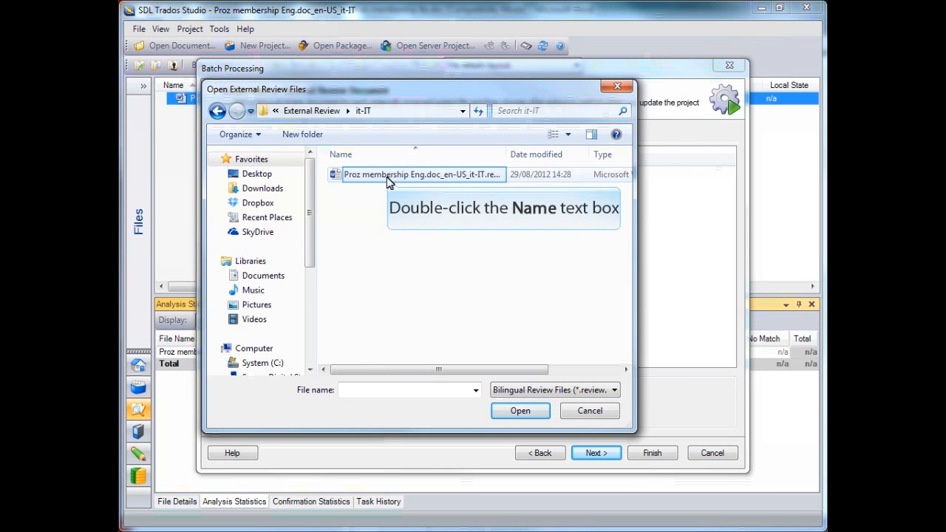
pyautogui.doubleClick(387, 181)
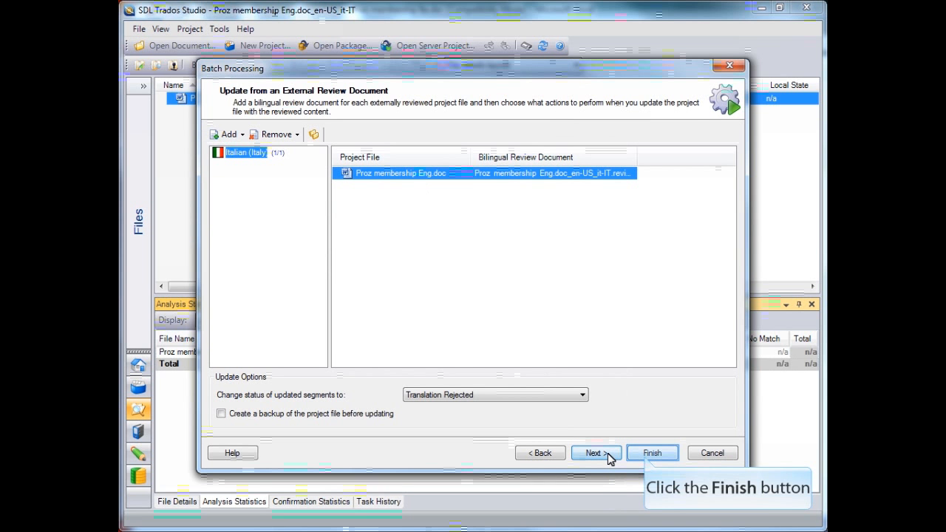
# Run the external review update and reopen Proz membership Eng.doc_en-US_it-IT.sdlxliff at target segment 4
pyautogui.click(650, 455)
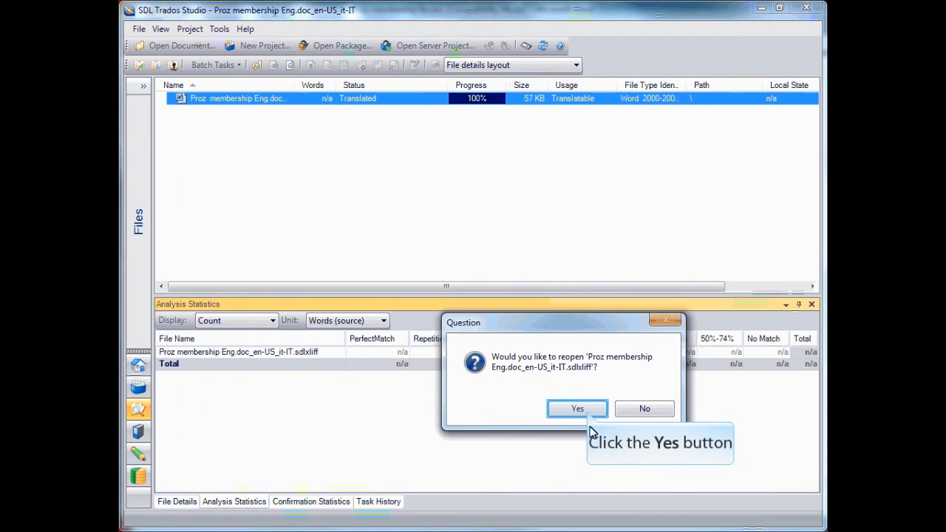
pyautogui.click(584, 409)
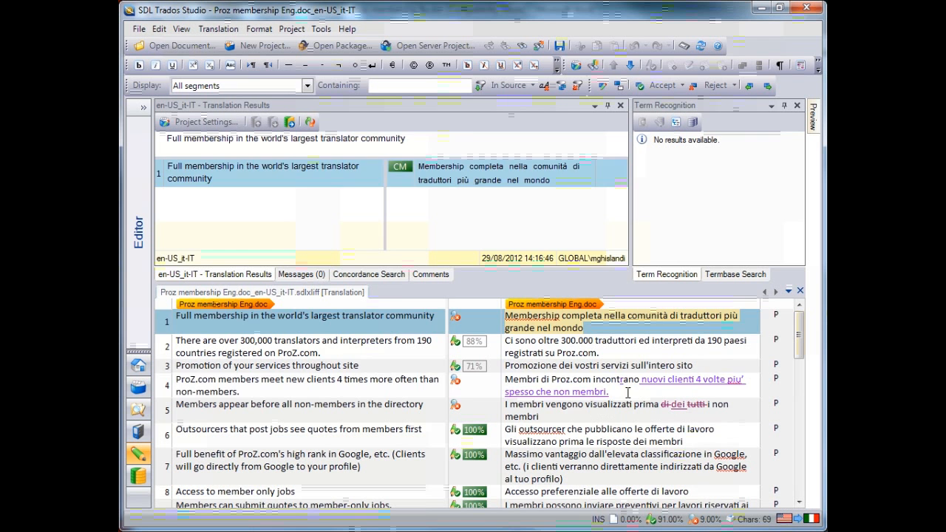
pyautogui.click(628, 392)
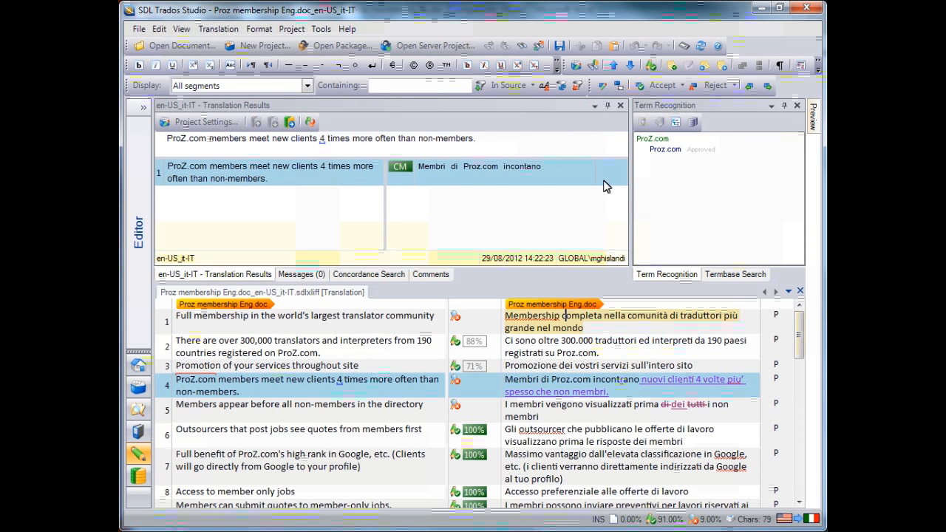
# Turn on change tracking, add the trial text "l;askd;laskd" at the end of target segment 1, and reject that insertion
pyautogui.click(603, 87)
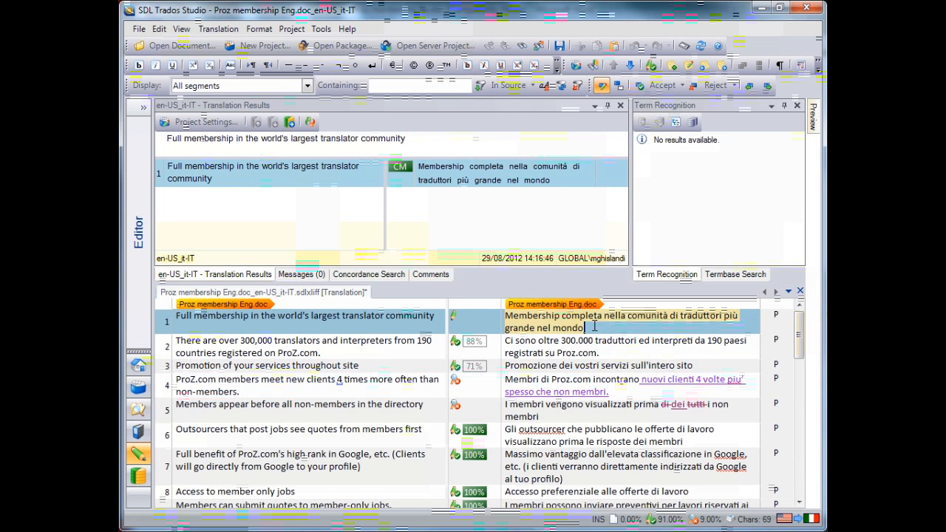
pyautogui.write('l;askd;laskd')
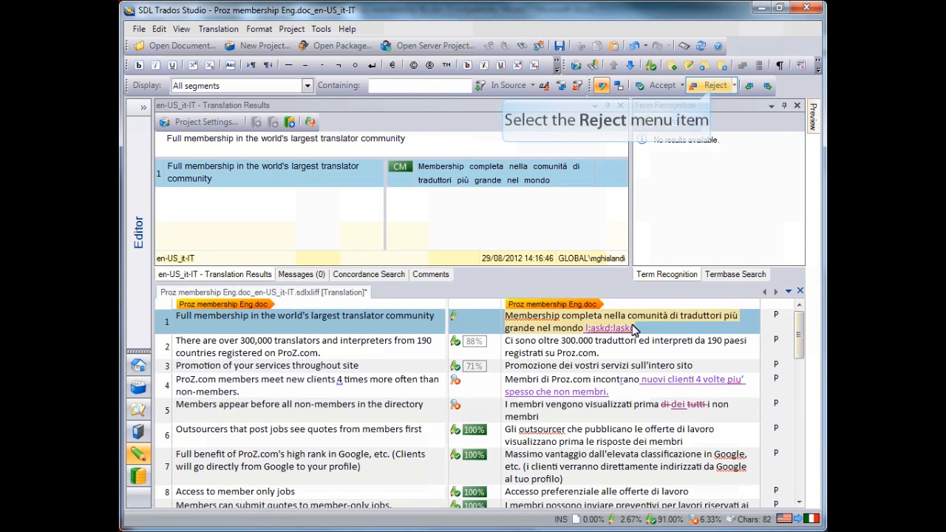
pyautogui.click(714, 86)
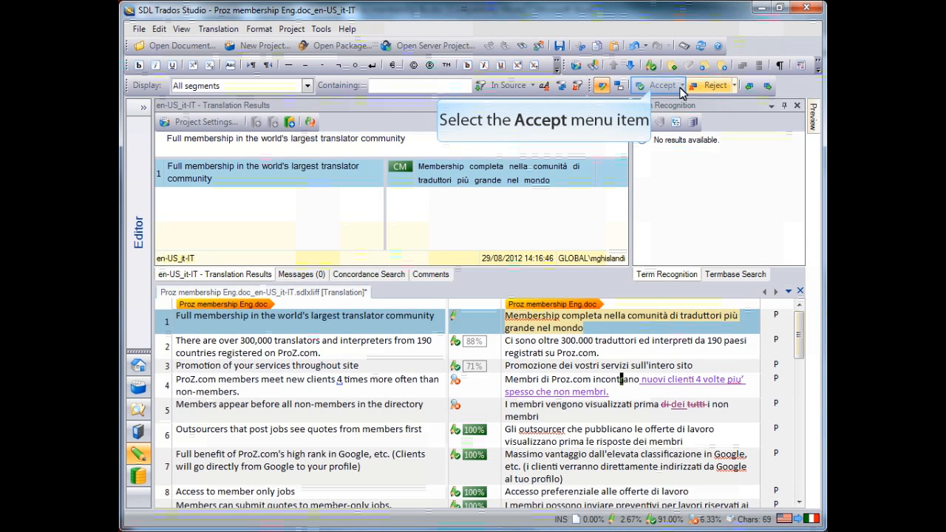
# Accept the reviewer's tracked changes in target segments 4 and 5 one after another until none remain
pyautogui.click(653, 87)
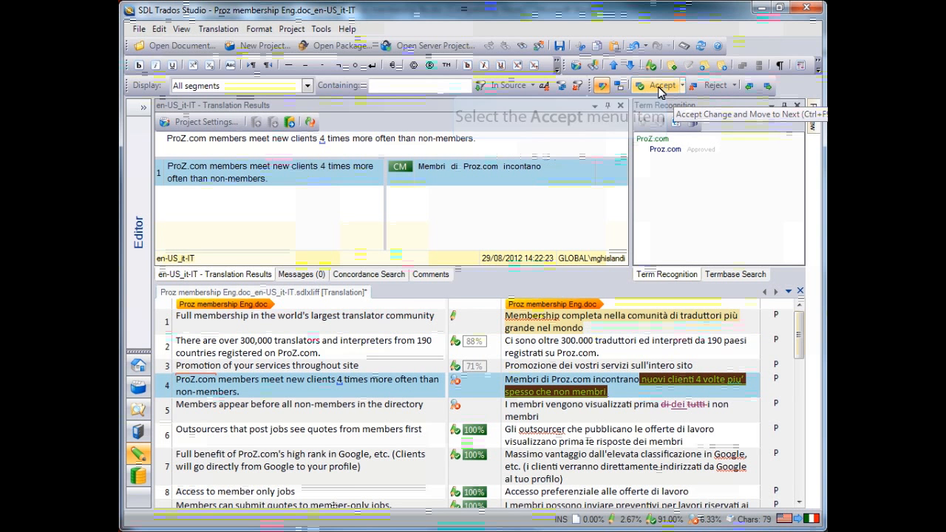
pyautogui.click(669, 88)
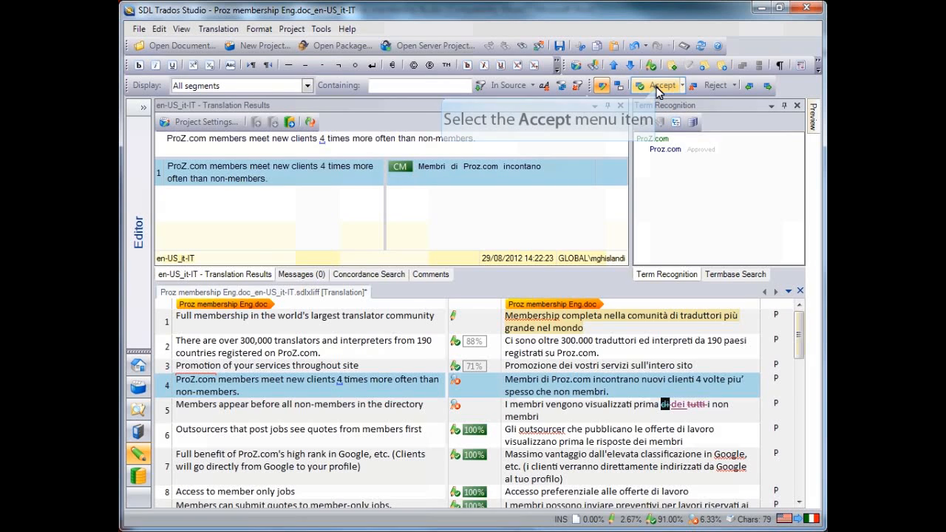
pyautogui.click(660, 87)
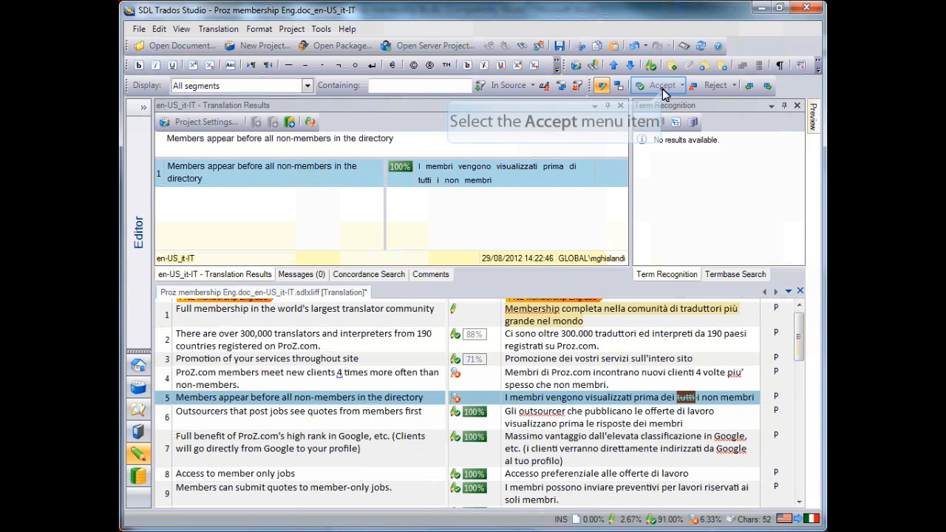
pyautogui.click(662, 88)
pyautogui.click(629, 407)
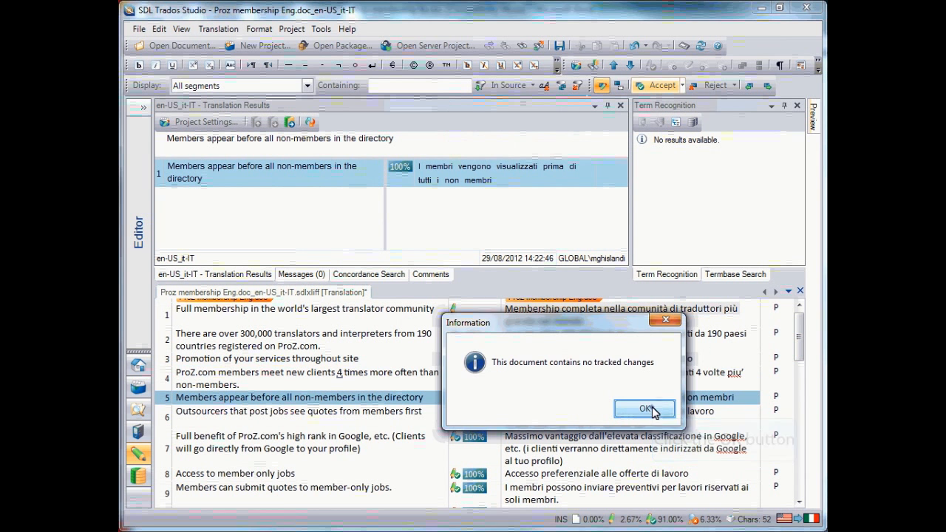
pyautogui.click(644, 408)
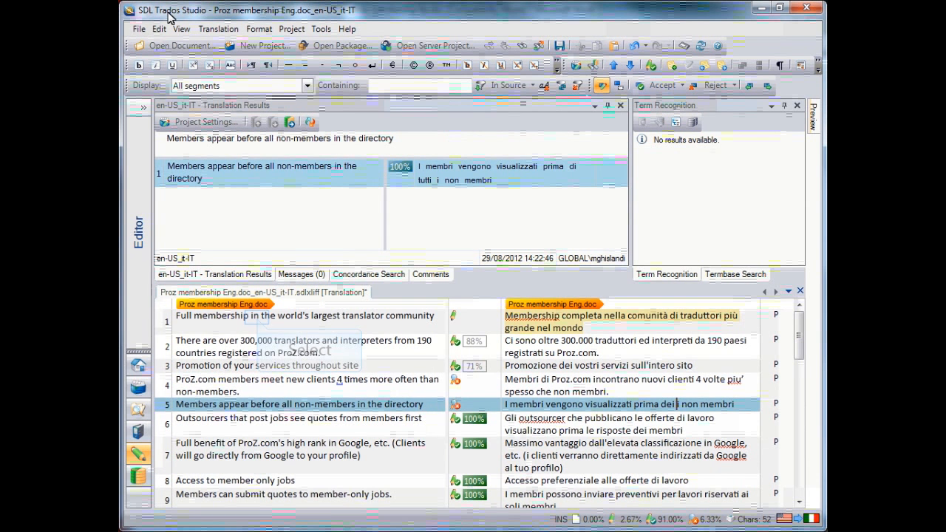
# Allow source editing for supported file types in the project settings
pyautogui.click(257, 317)
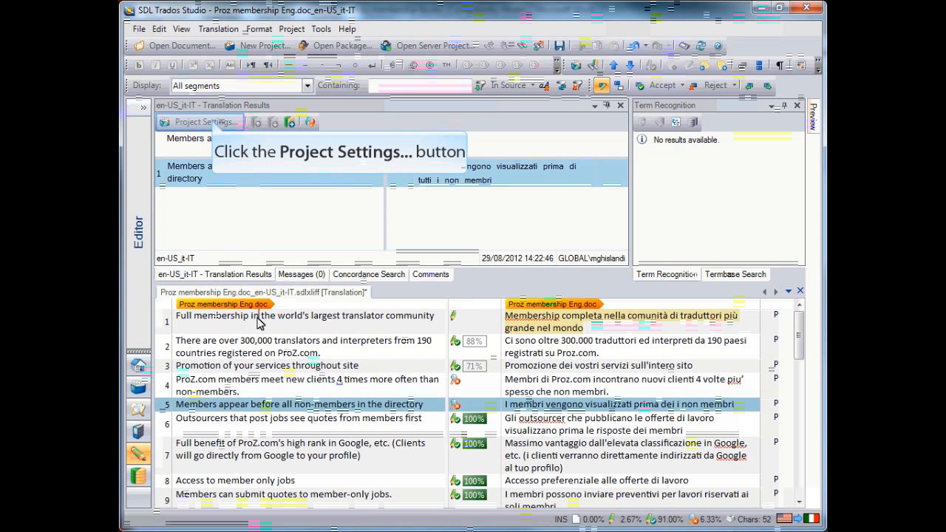
pyautogui.click(214, 123)
pyautogui.click(221, 88)
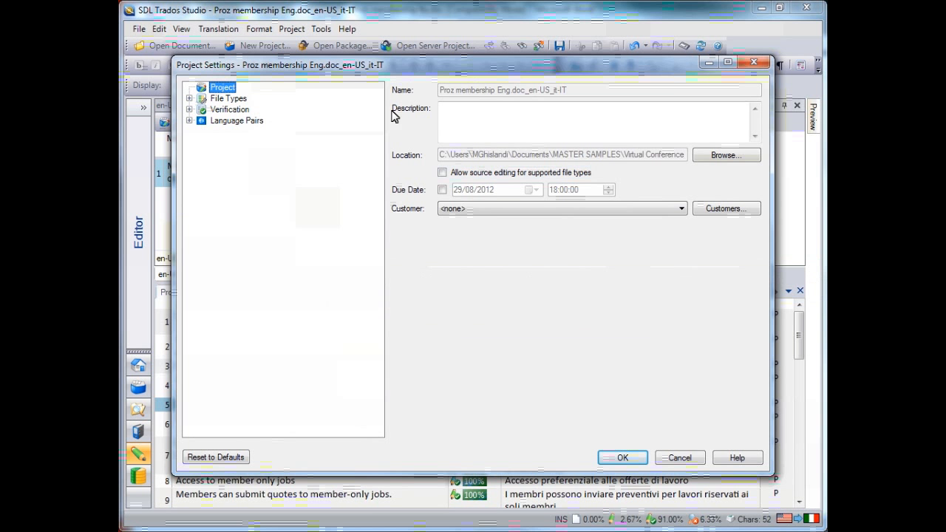
pyautogui.click(442, 173)
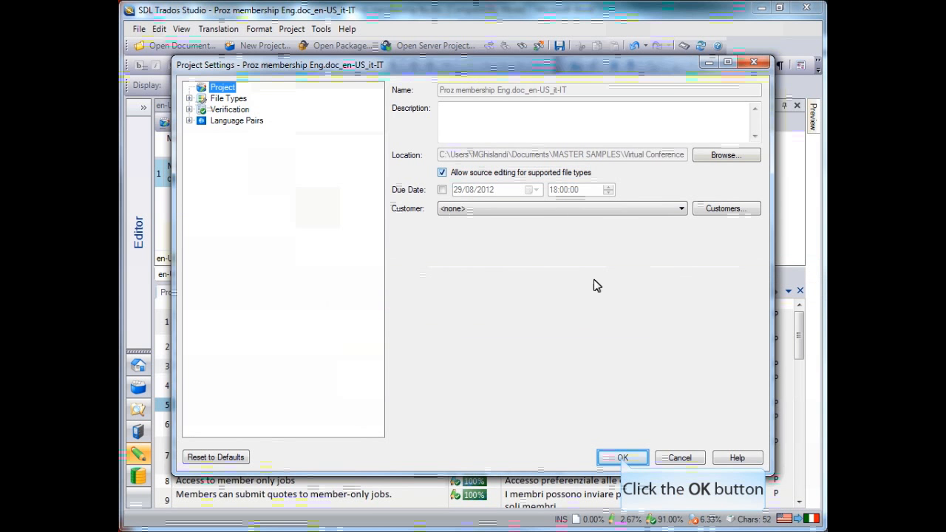
pyautogui.click(623, 459)
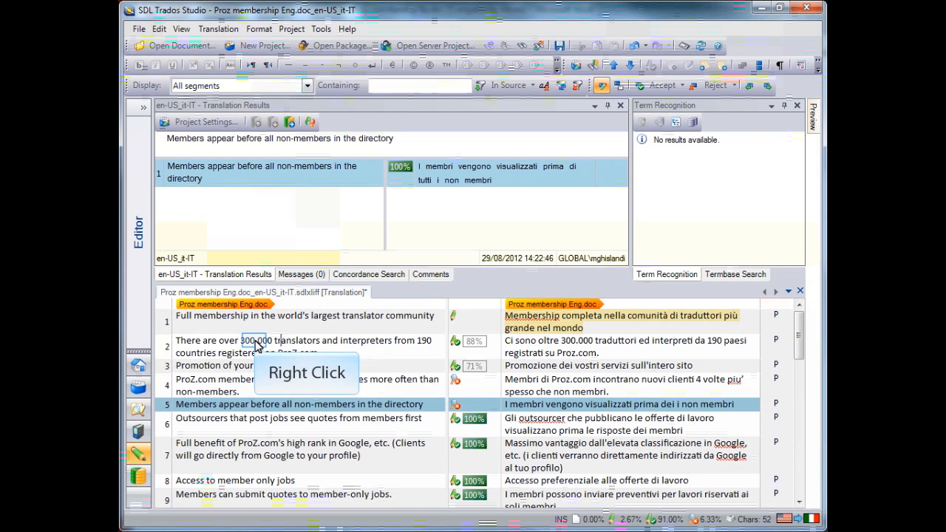
# Edit the source of segment 2 so that the number of translators and interpreters reads 330,000
pyautogui.rightClick(255, 343)
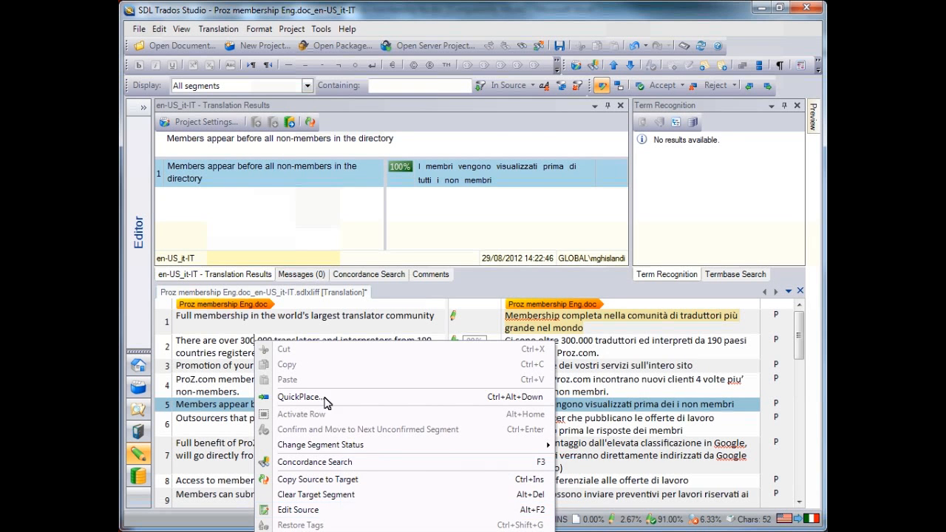
pyautogui.click(339, 510)
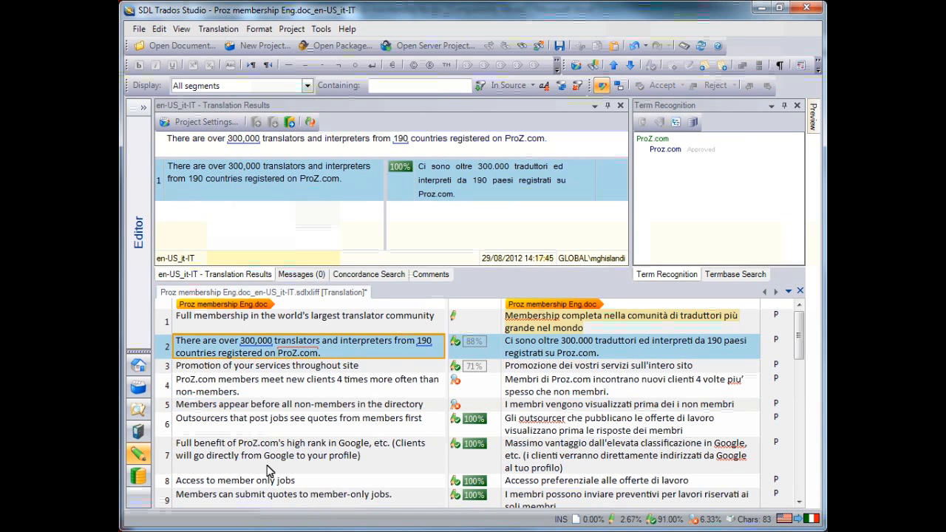
pyautogui.moveTo(245, 342); pyautogui.dragTo(252, 343)
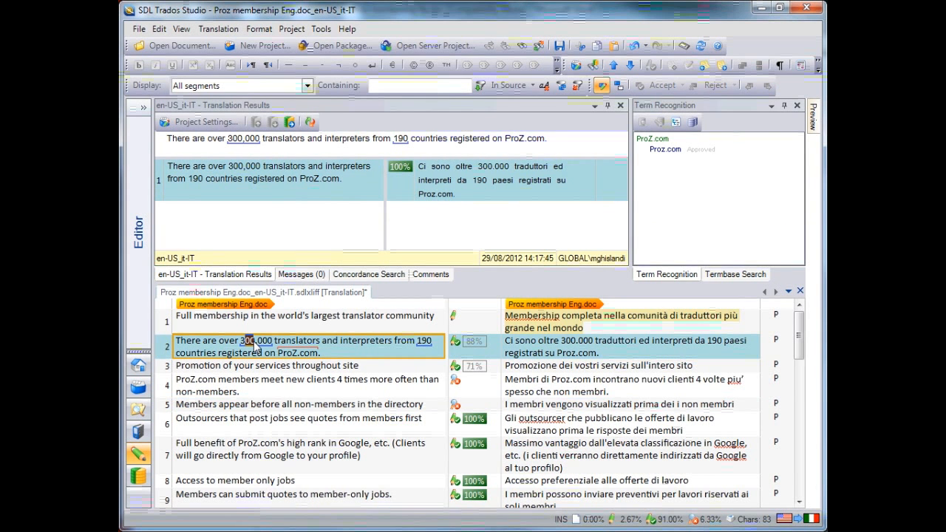
pyautogui.write('30')
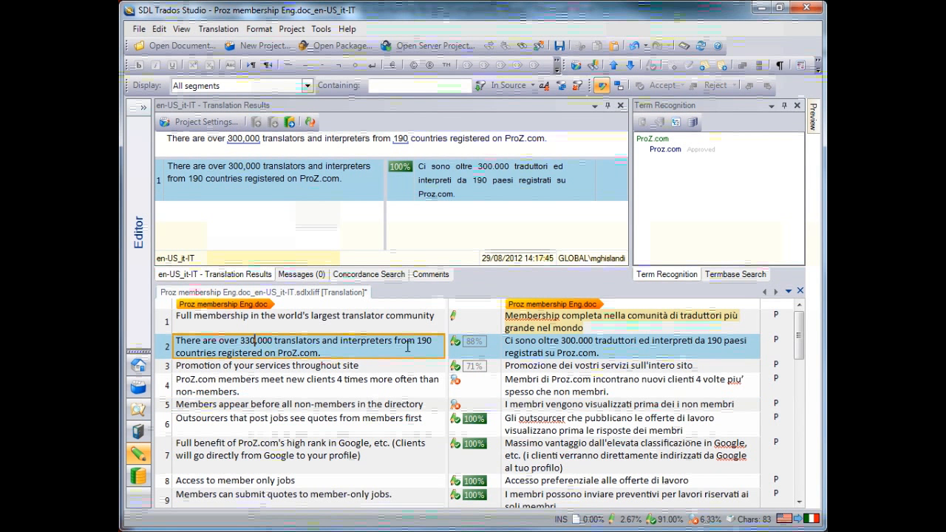
# Change the translator count in target segment 2 to 330.000, confirm the segment, and accept all changes in the document
pyautogui.moveTo(567, 342); pyautogui.dragTo(576, 341)
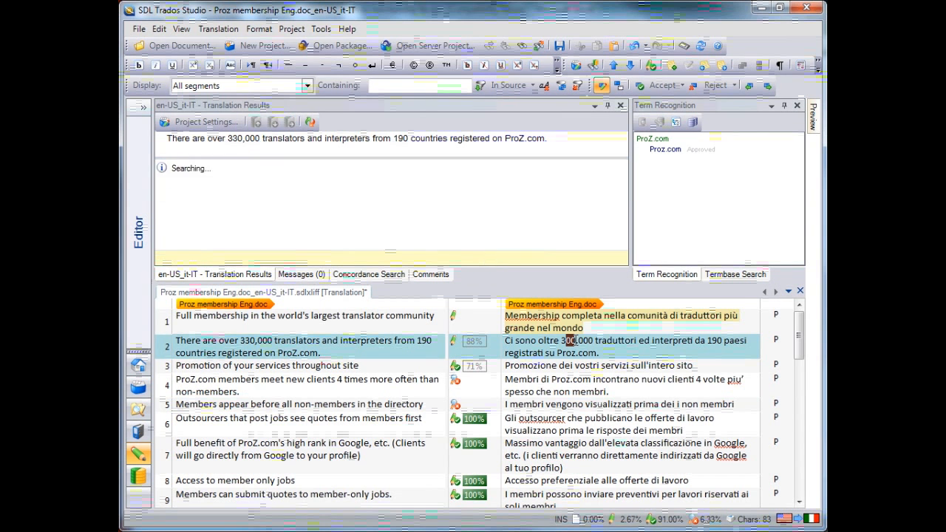
pyautogui.write('30')
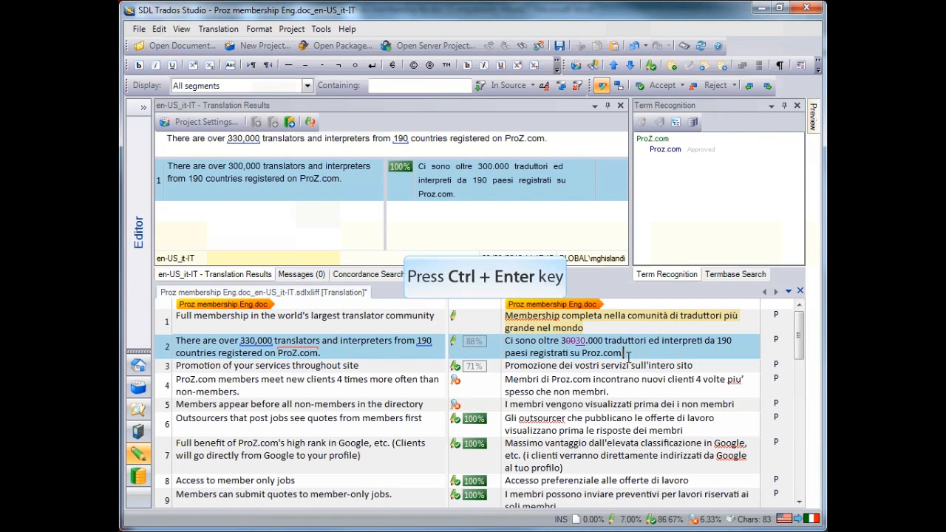
pyautogui.hotkey('ctrl', 'Return')
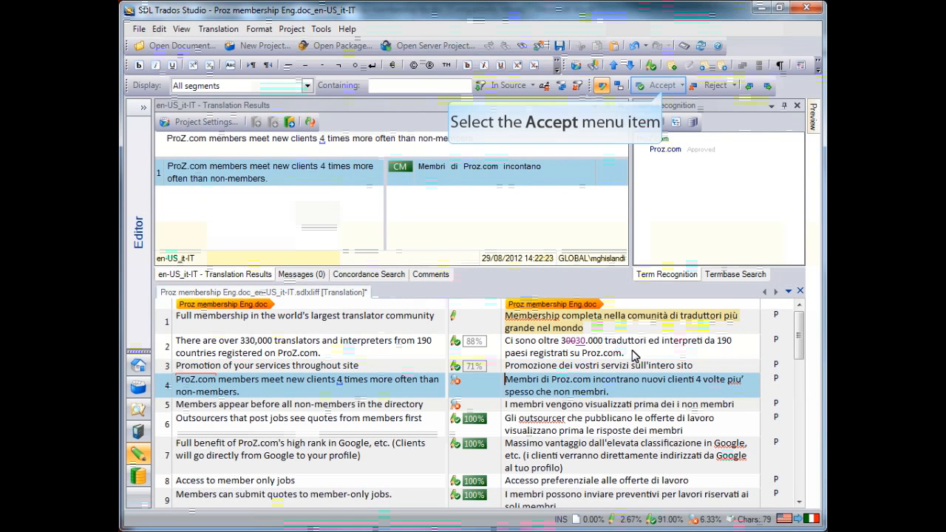
pyautogui.click(683, 85)
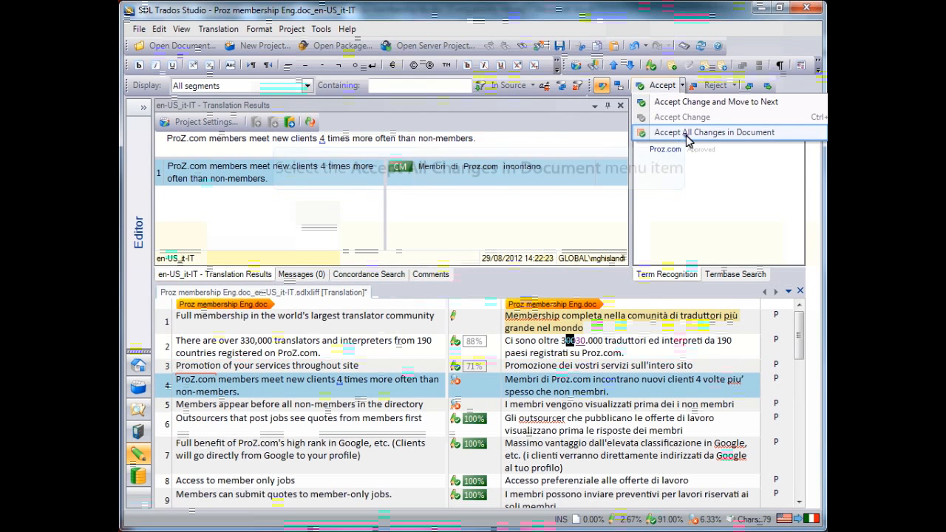
pyautogui.click(686, 133)
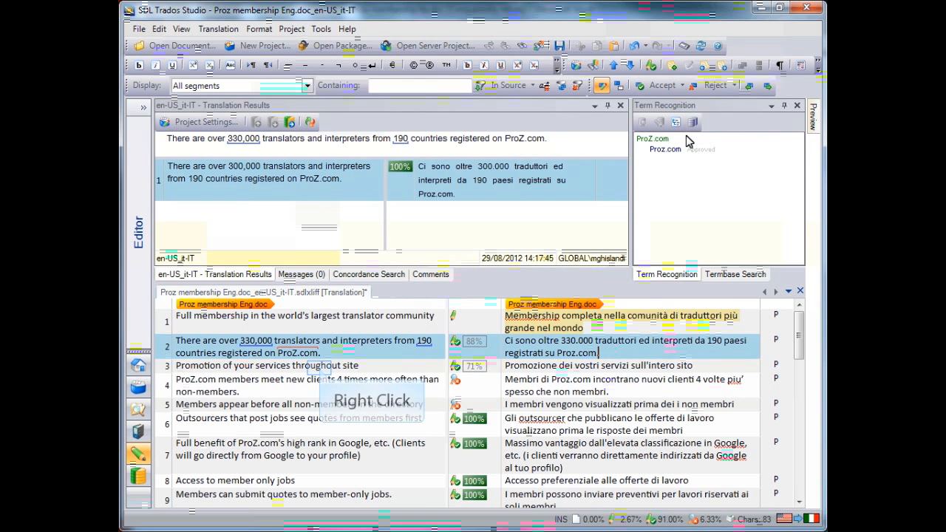
# Close the Proz membership Eng.doc translation without saving its changes
pyautogui.rightClick(321, 364)
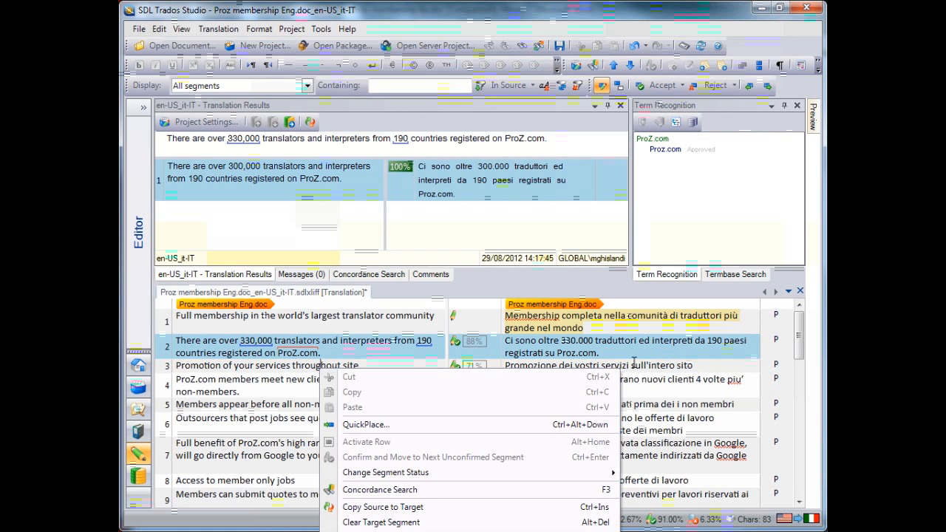
pyautogui.click(667, 358)
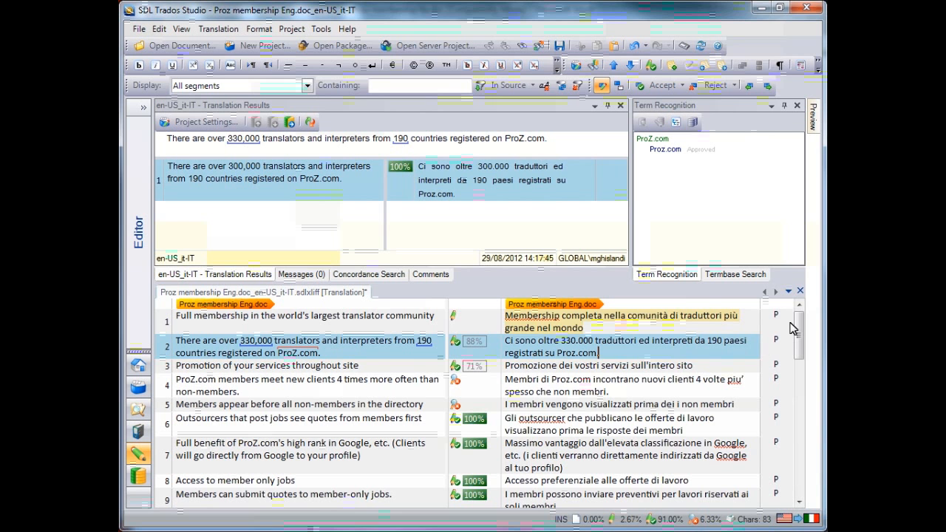
pyautogui.click(800, 293)
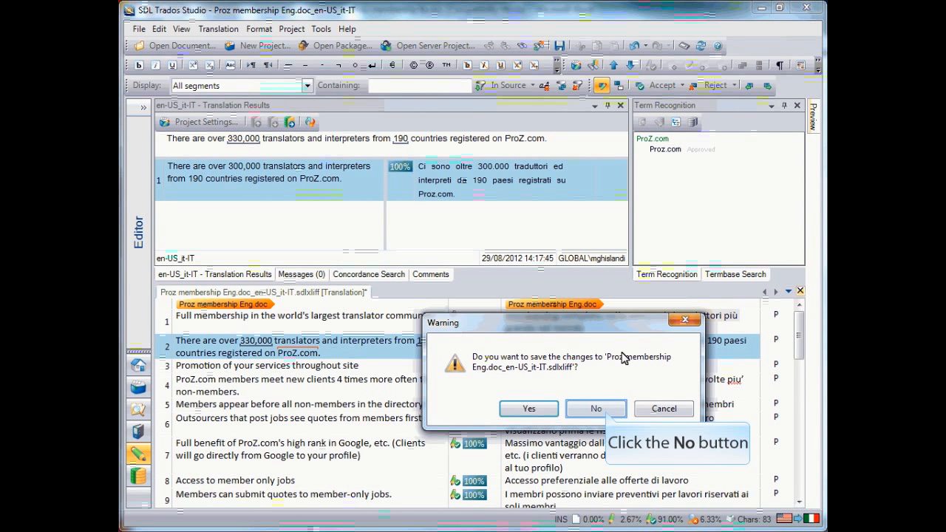
pyautogui.click(597, 408)
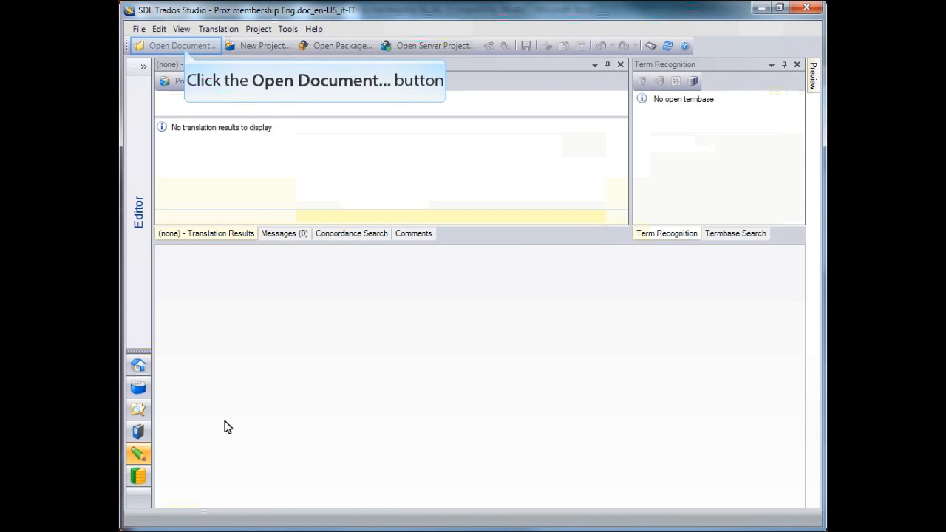
# Open Proz membership EngEDITED.docx for translation from English (United States) into Italian (Italy) with the en-US_it-IT.sdltm translation memory
pyautogui.click(184, 48)
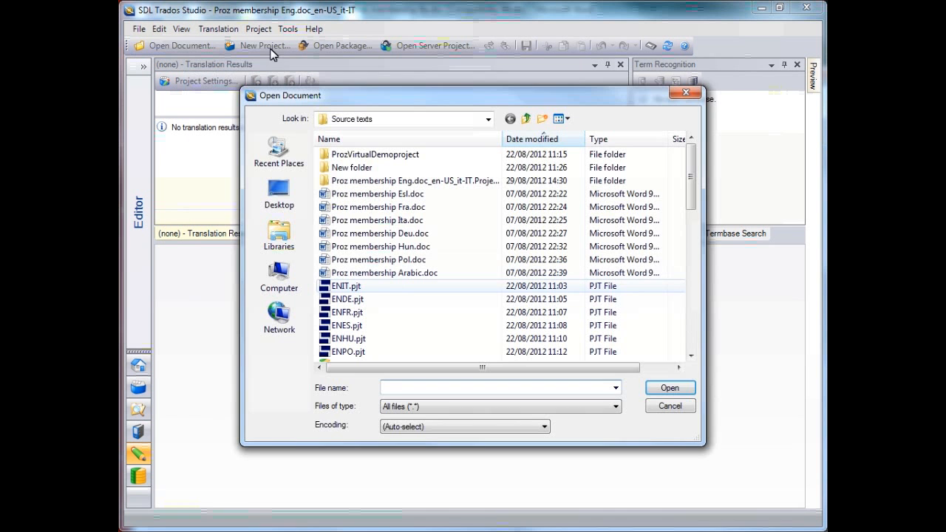
pyautogui.moveTo(692, 205); pyautogui.dragTo(677, 366)
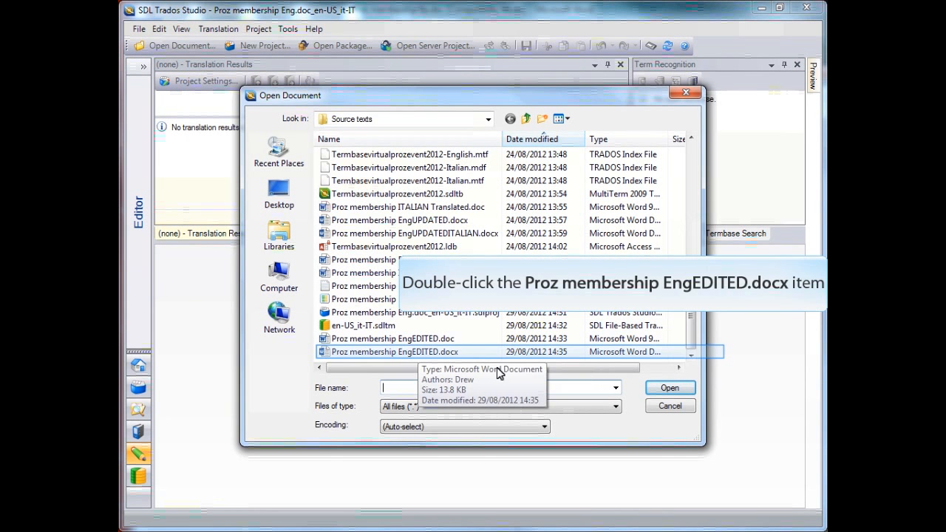
pyautogui.doubleClick(426, 355)
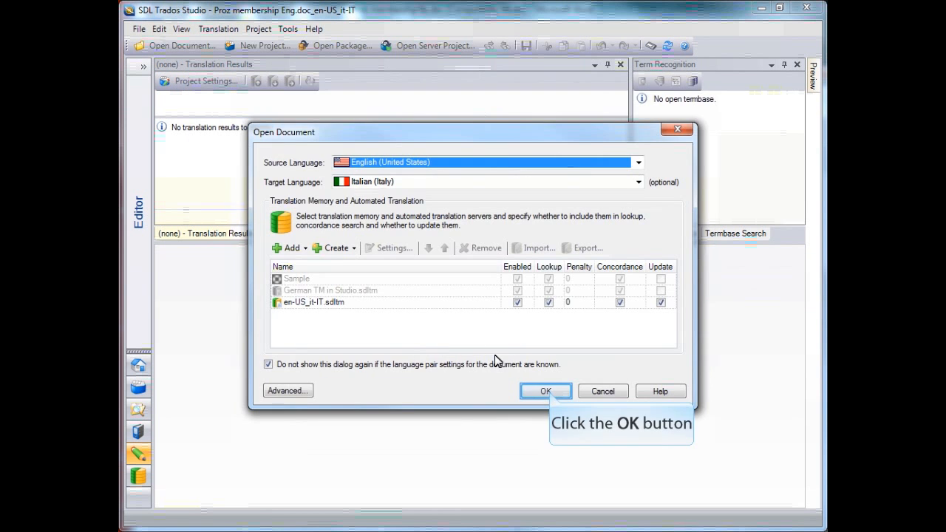
pyautogui.click(547, 391)
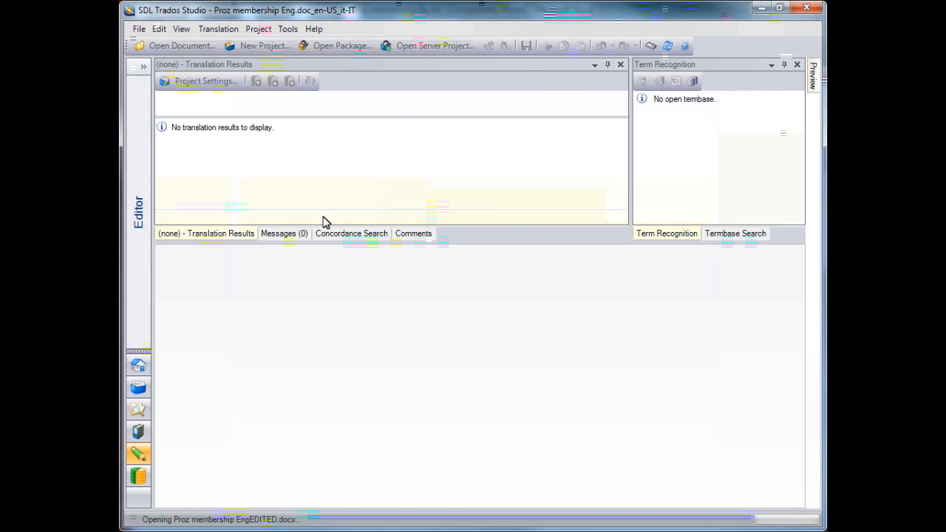
# Filter the document to segments with tracked changes, and confirm segment 1 to continue with segment 2
pyautogui.click(307, 85)
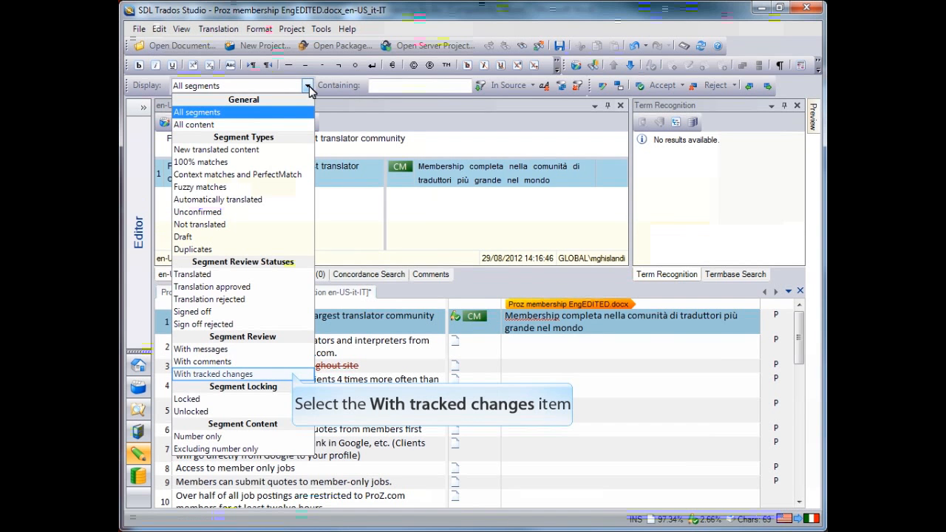
pyautogui.click(294, 375)
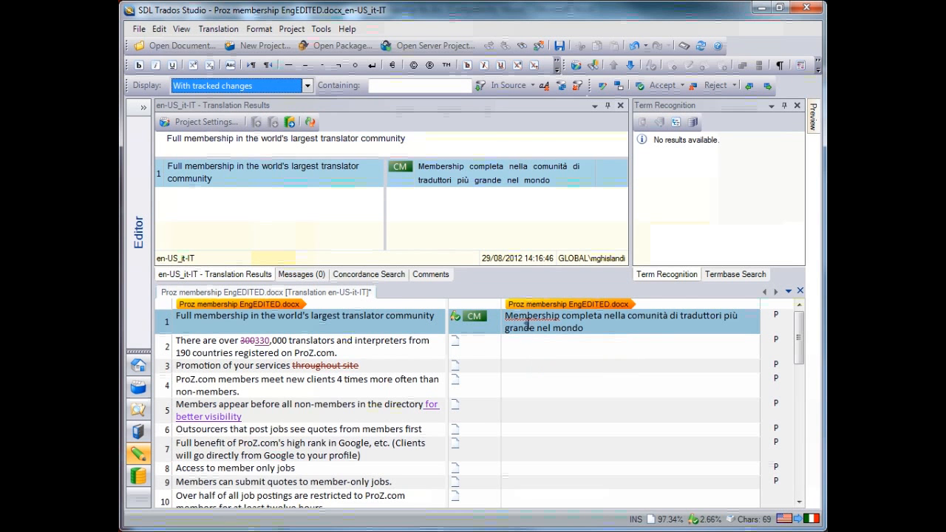
pyautogui.hotkey('ctrl', 'Return')
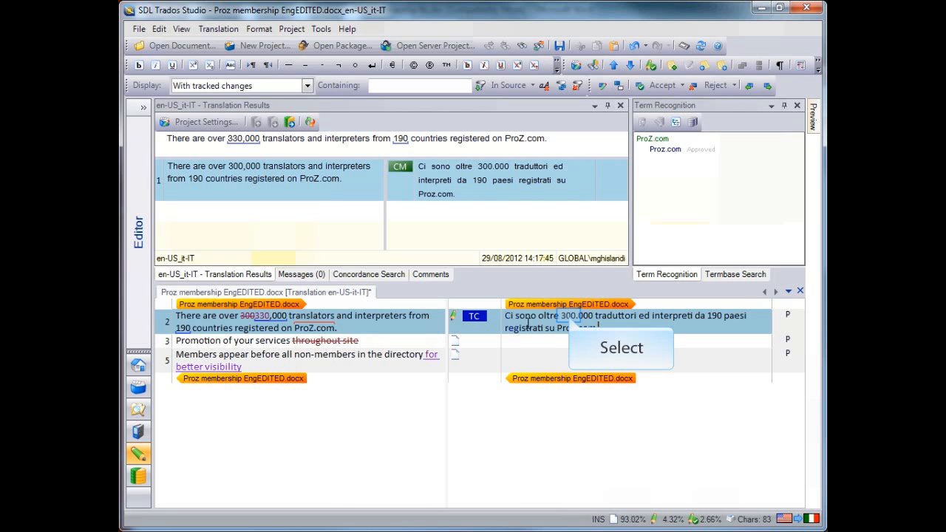
# Set the translator count in target segment 2 of the EngEDITED document to 330.000 and confirm the segment
pyautogui.click(570, 316)
pyautogui.press('BackSpace')
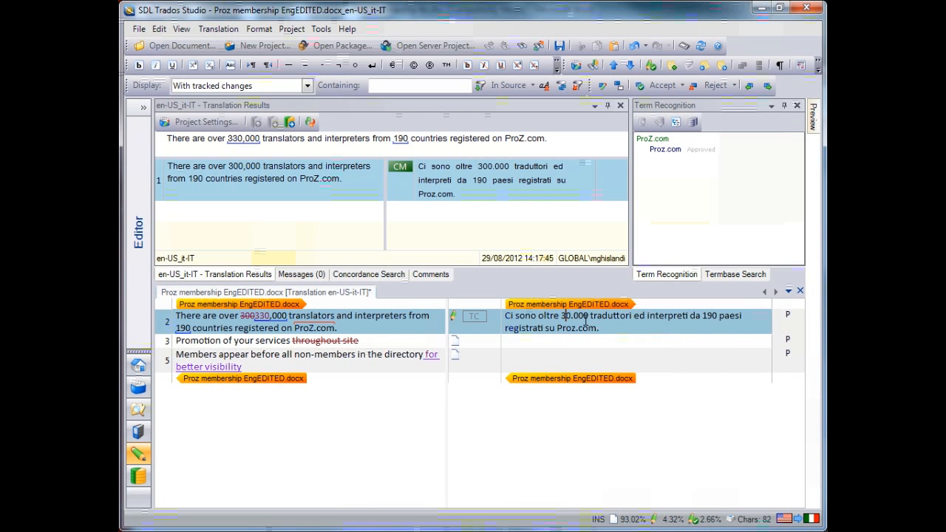
pyautogui.write('3')
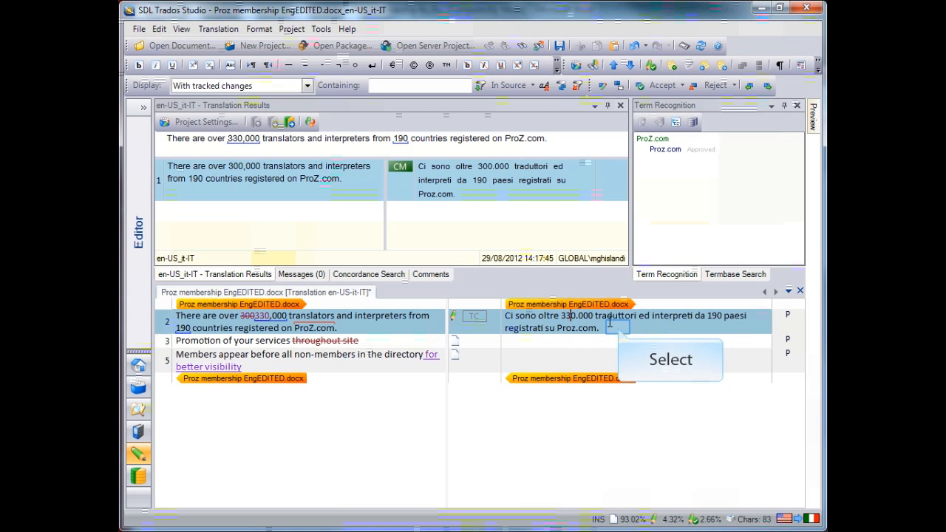
pyautogui.hotkey('ctrl', 'Return')
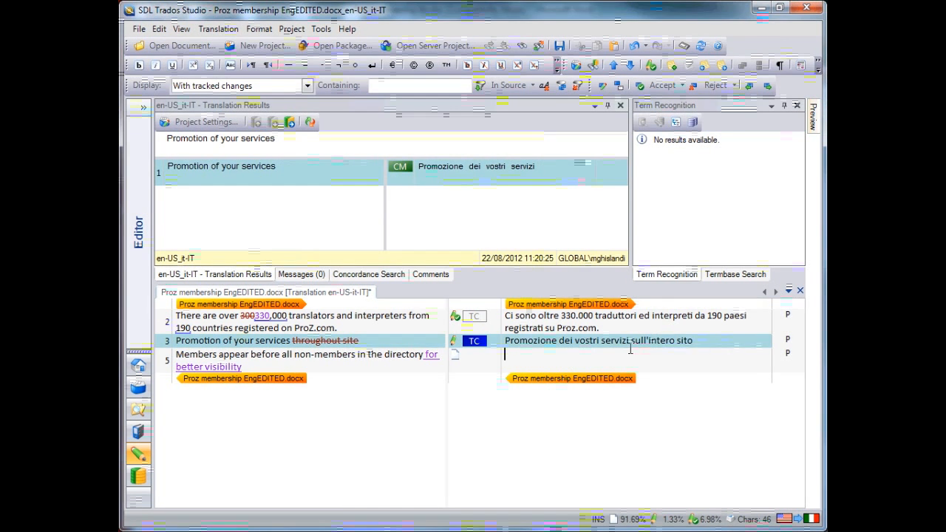
# Remove "sull'intero sito" from the end of target segment 3 and confirm the segment
pyautogui.moveTo(705, 343); pyautogui.dragTo(630, 341)
pyautogui.press('Delete')
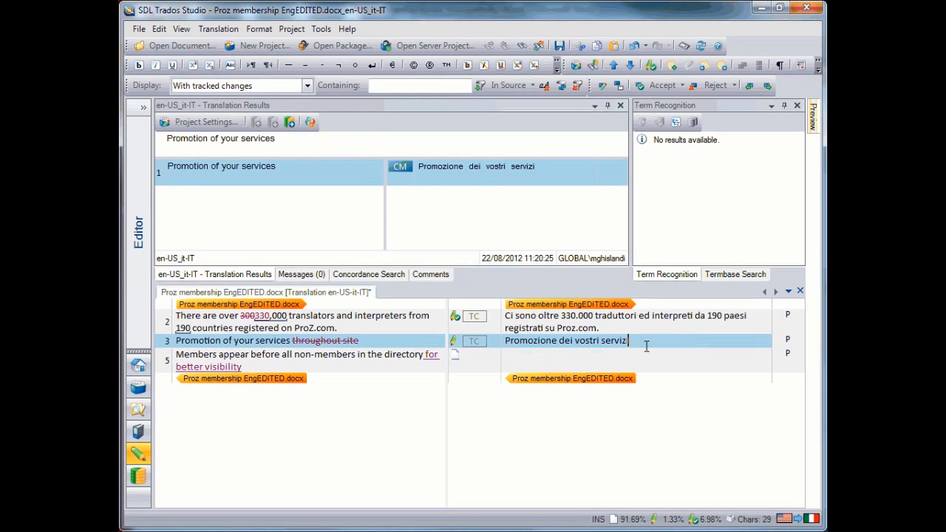
pyautogui.hotkey('ctrl', 'Return')
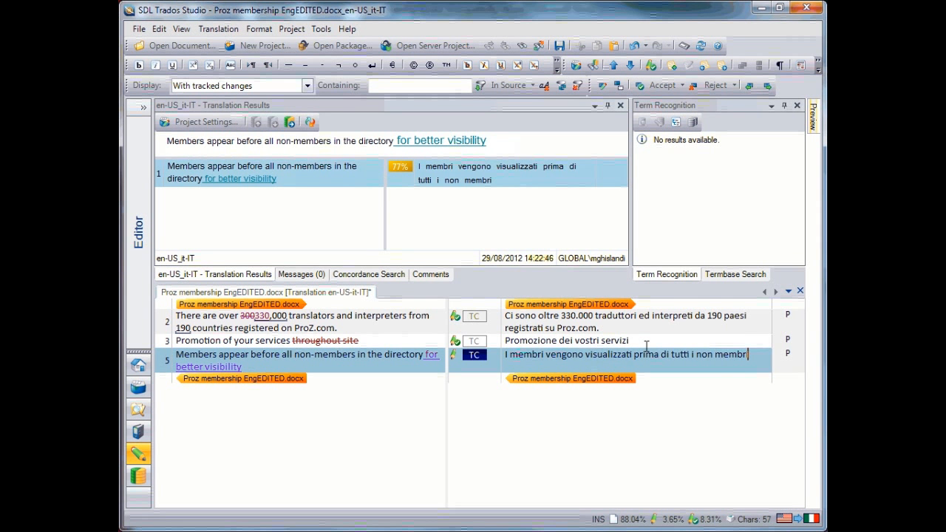
# Add "per una migliore promozione" to the end of target segment 5 and confirm the segment
pyautogui.write('per una m')
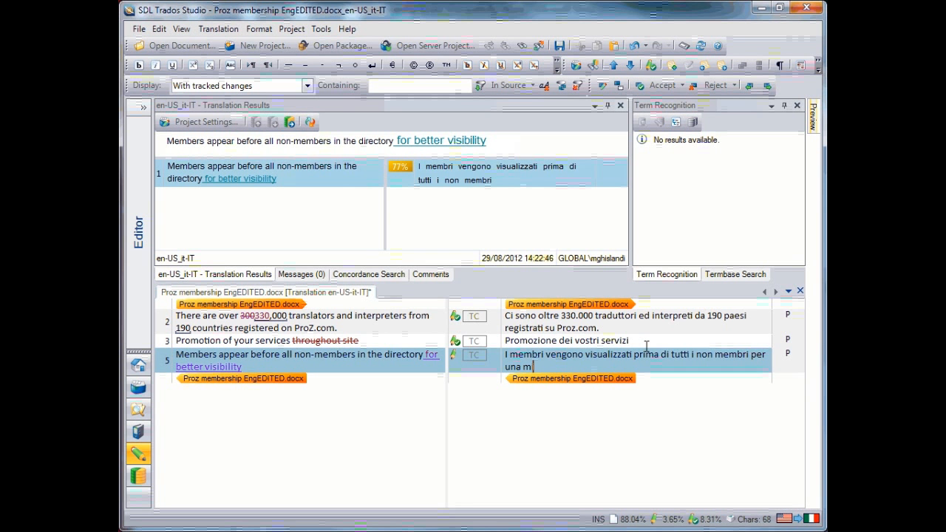
pyautogui.write('igliore promozione')
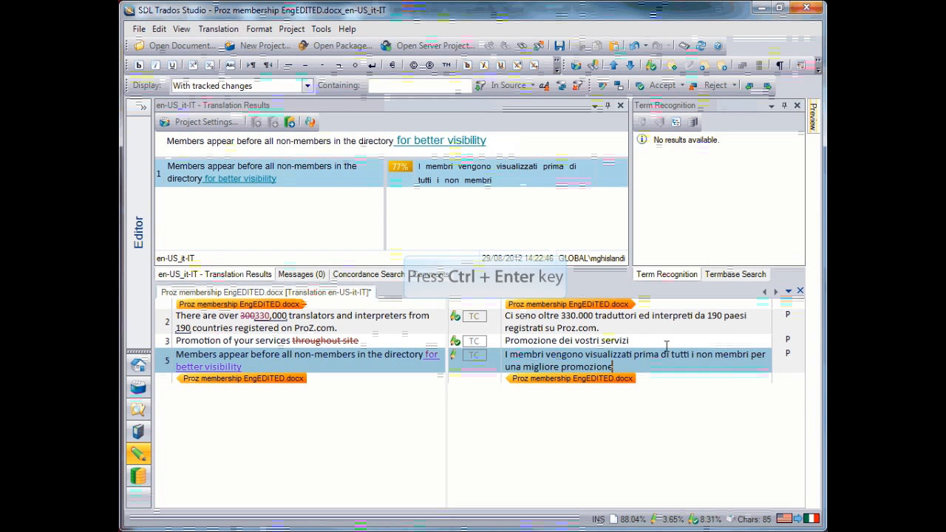
pyautogui.hotkey('ctrl', 'Return')
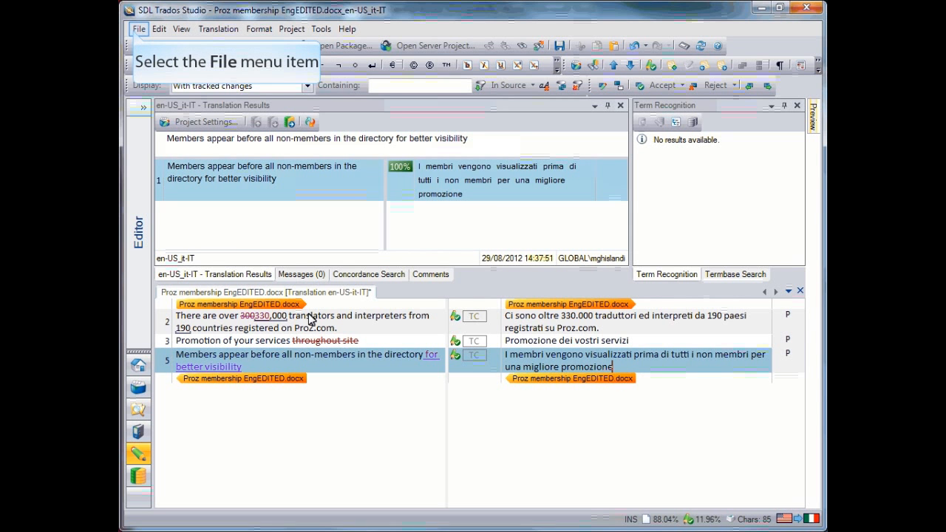
# Save the target document as Proz membership EngEDITEDITALIAN.docx in the Source texts folder
pyautogui.click(138, 30)
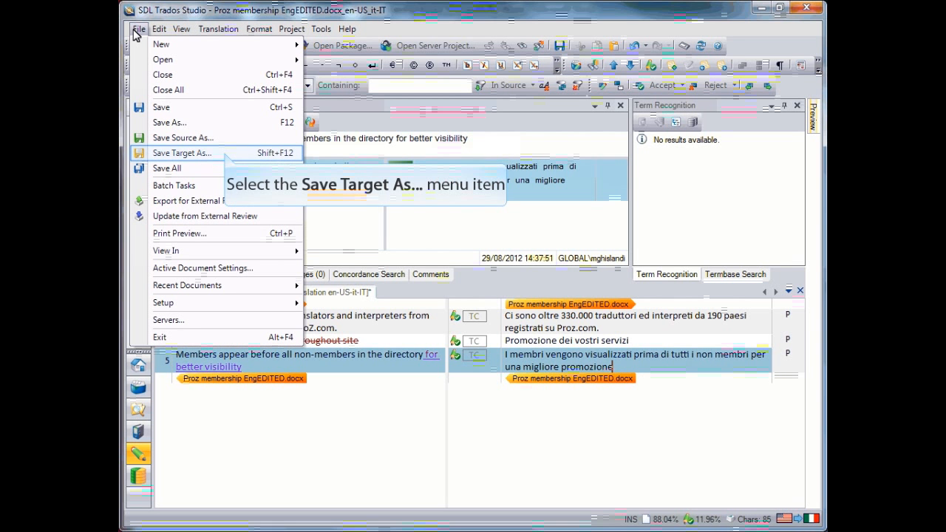
pyautogui.click(225, 156)
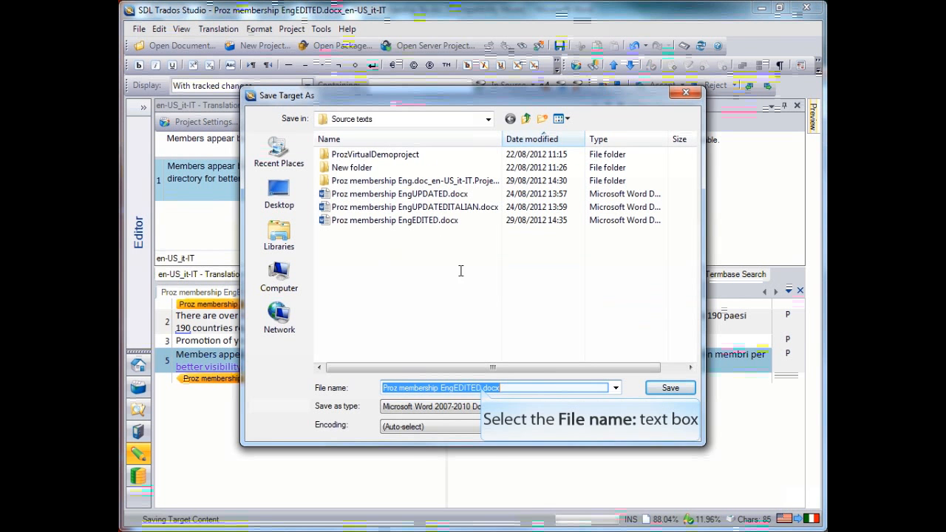
pyautogui.click(481, 387)
pyautogui.write('ITA')
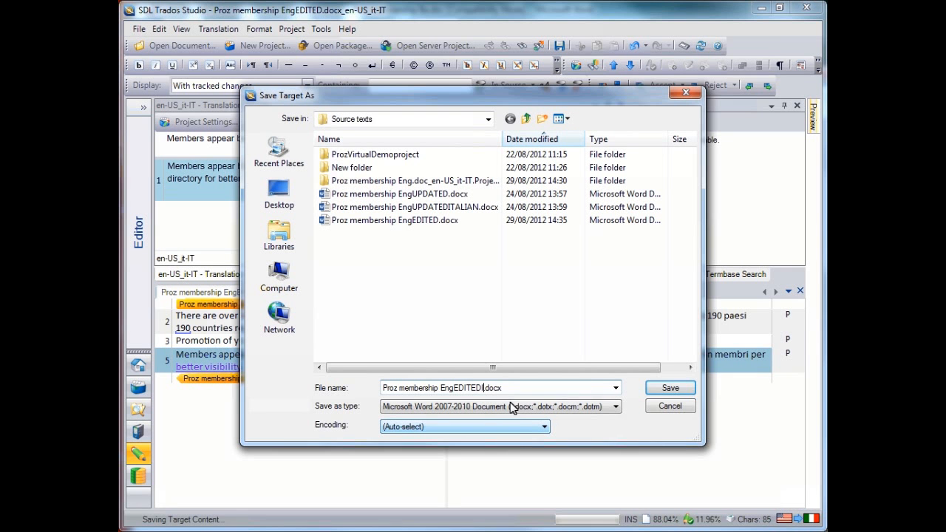
pyautogui.write('LIAN')
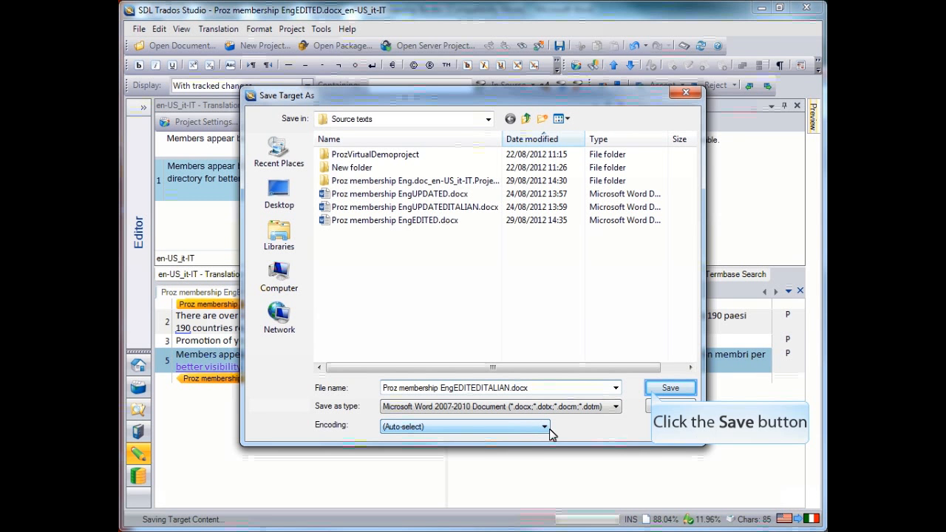
pyautogui.click(658, 392)
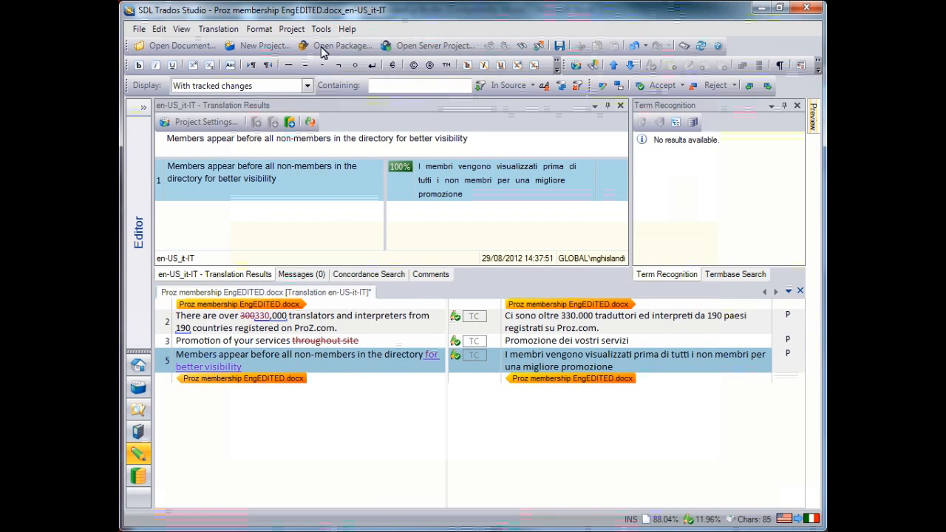
# Verify the document and review the list of verification messages
pyautogui.click(320, 33)
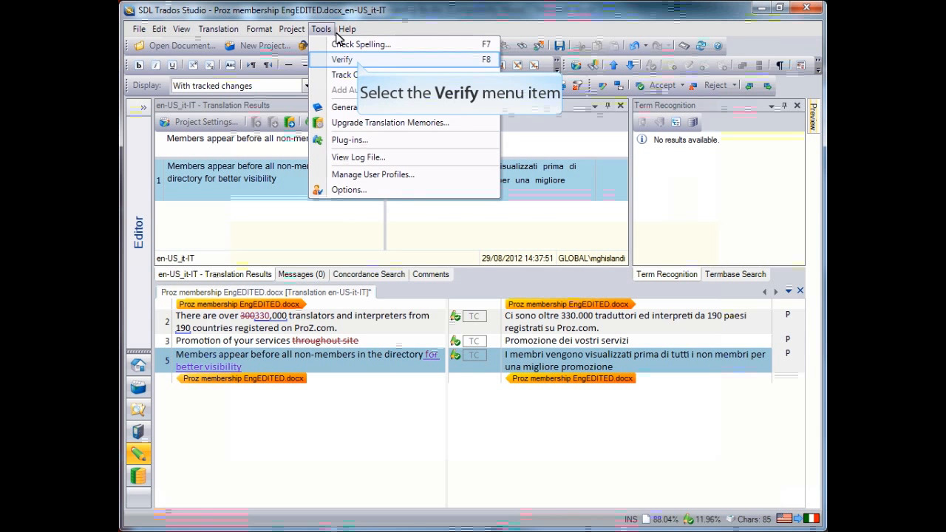
pyautogui.click(354, 60)
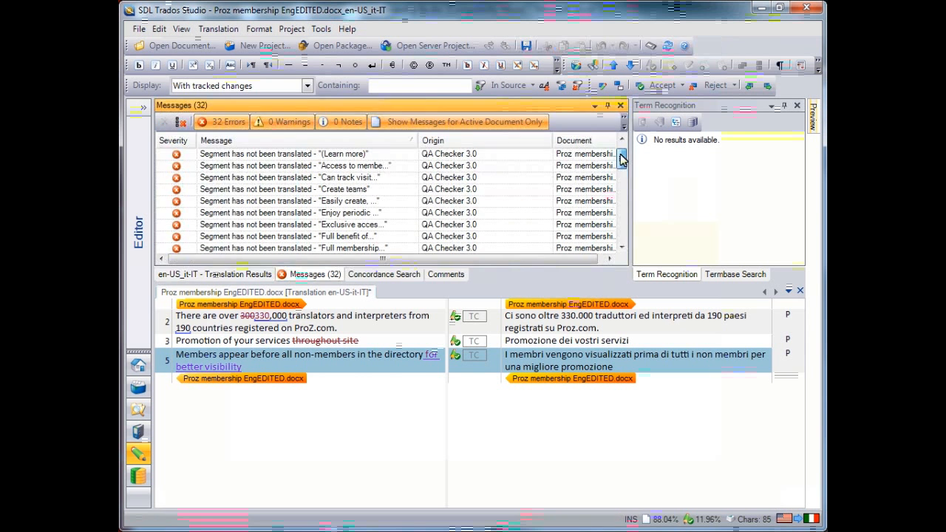
pyautogui.moveTo(621, 161); pyautogui.dragTo(623, 251)
# Display all content and confirm the remaining segments through segment 36 with their translation memory matches
pyautogui.click(611, 330)
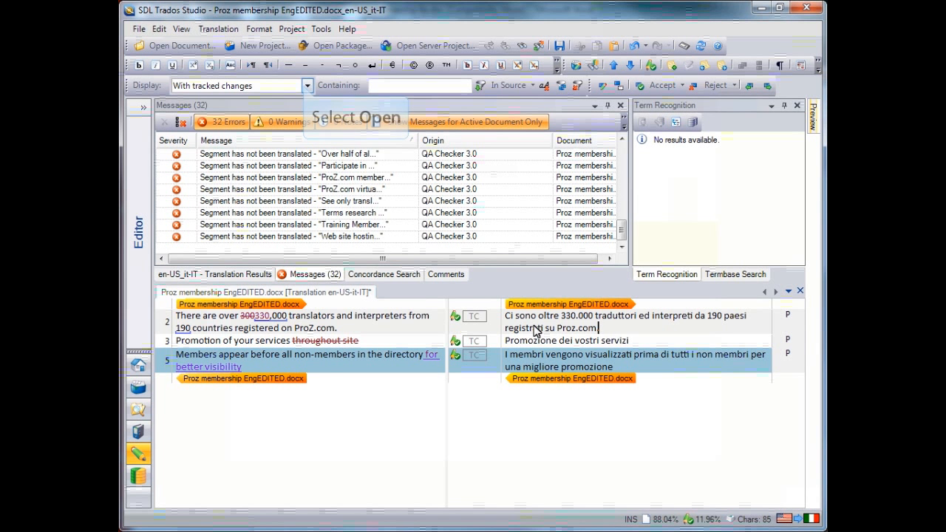
pyautogui.click(306, 85)
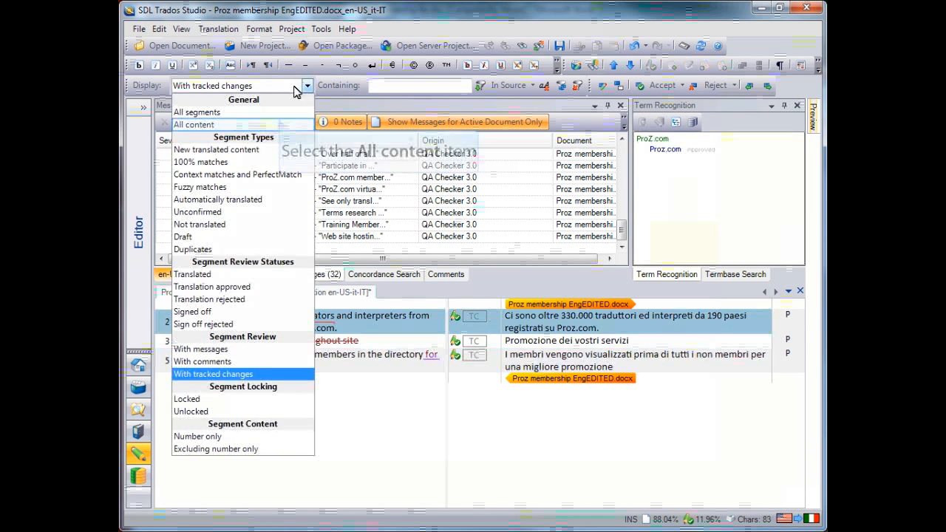
pyautogui.click(281, 120)
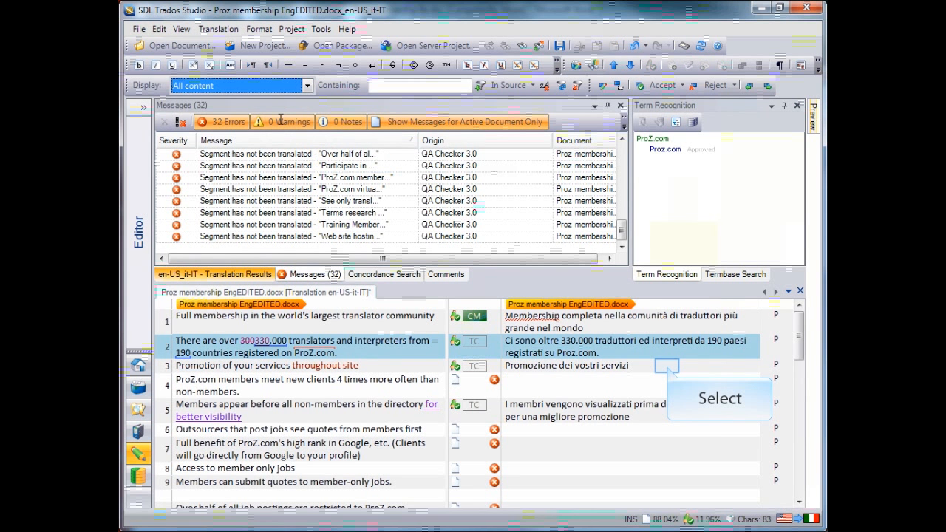
pyautogui.click(668, 367)
pyautogui.hotkey('ctrl', 'Return')
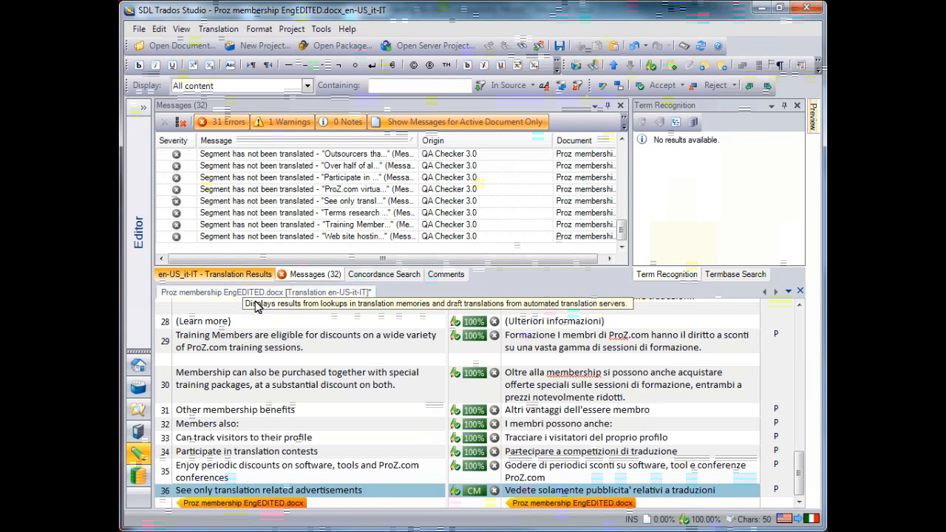
# Examine the QA Checker 3.0 verification settings of the project, including segments verification, segments to exclude and inconsistencies
pyautogui.click(246, 276)
pyautogui.click(192, 125)
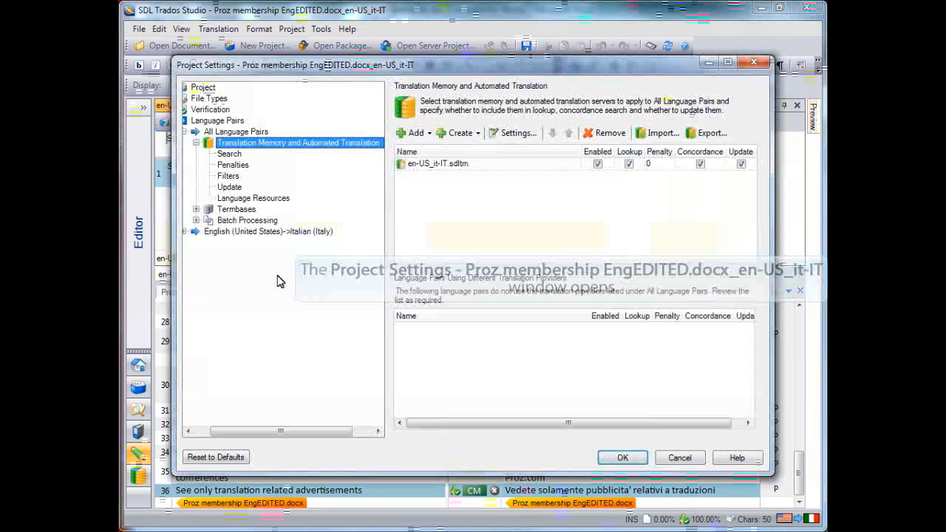
pyautogui.click(213, 111)
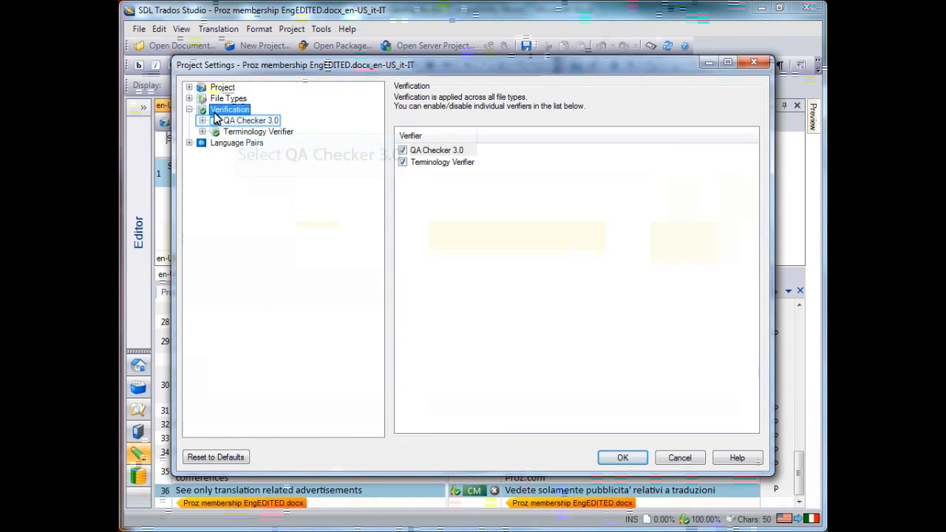
pyautogui.doubleClick(234, 122)
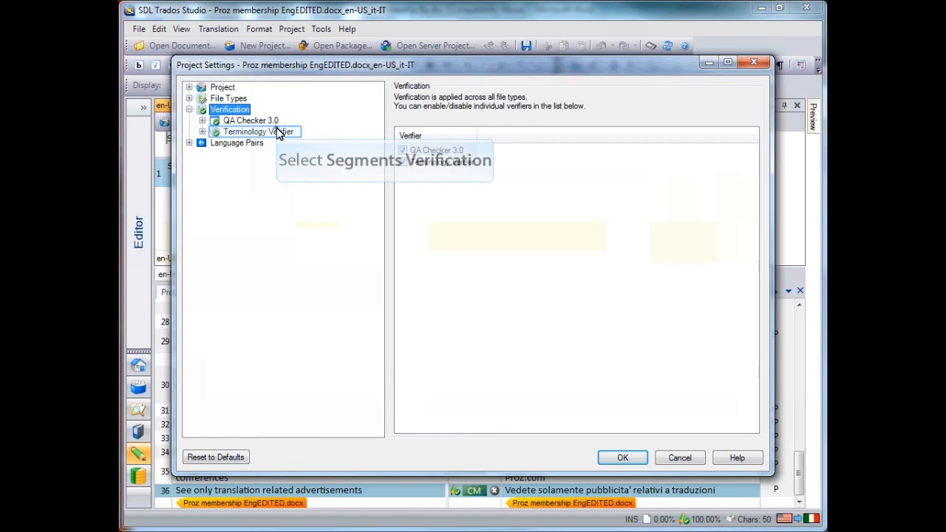
pyautogui.click(275, 130)
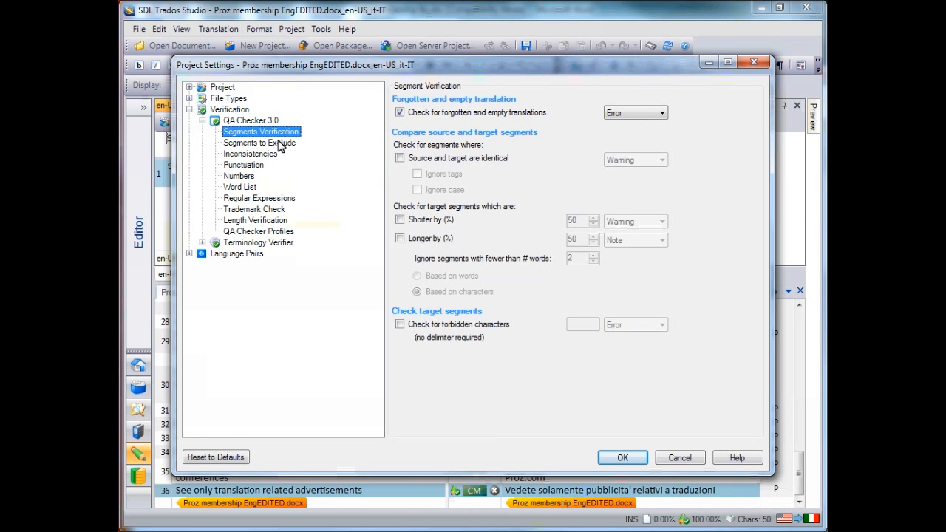
pyautogui.click(279, 145)
pyautogui.click(270, 154)
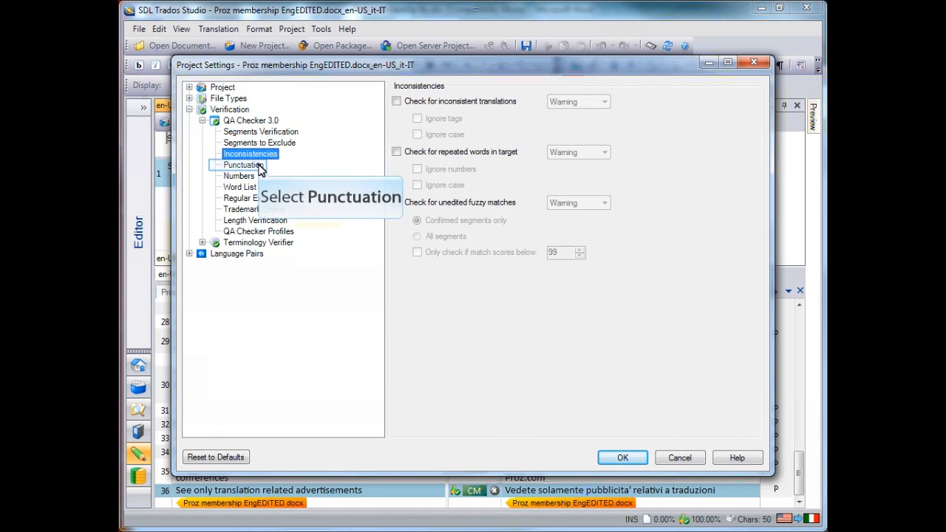
pyautogui.click(623, 457)
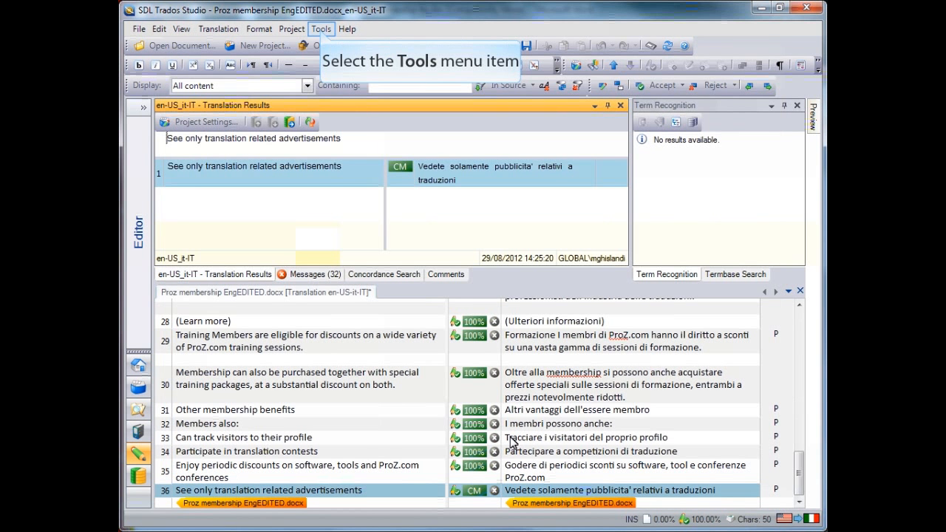
# Verify the document again and resolve the end punctuation warning by adding a period to target segment 4 and confirming it
pyautogui.click(321, 30)
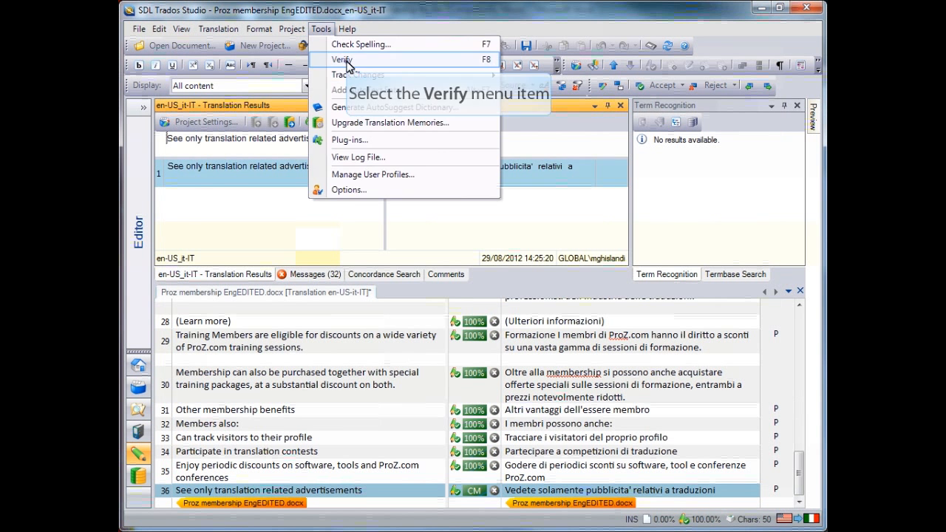
pyautogui.click(341, 60)
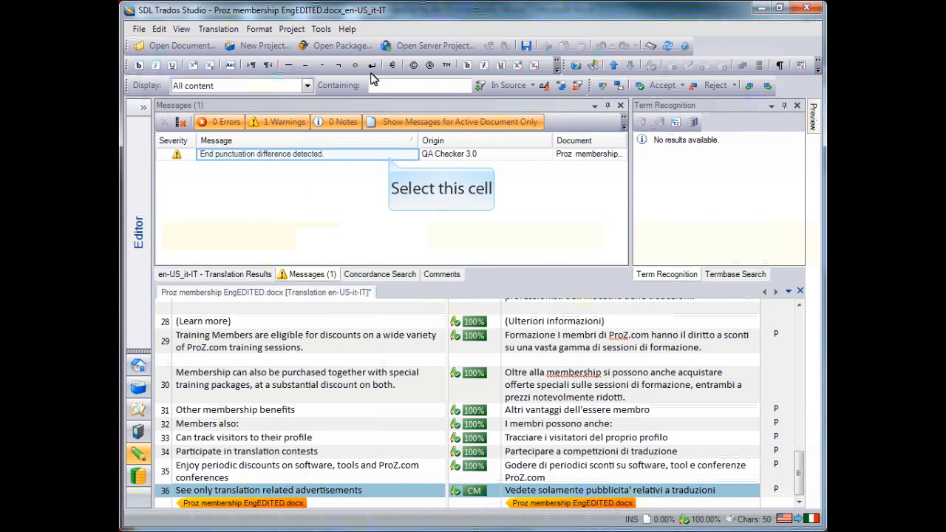
pyautogui.click(391, 157)
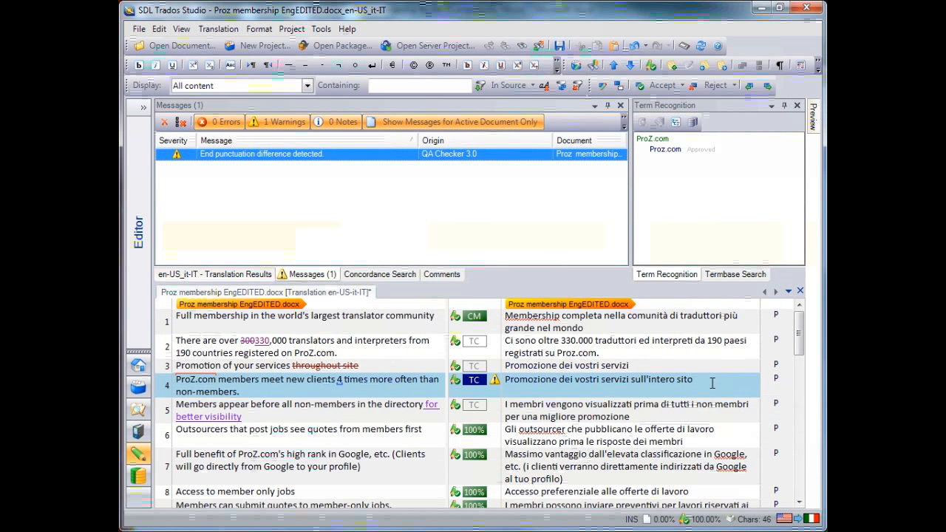
pyautogui.write('.')
pyautogui.hotkey('ctrl', 'Return')
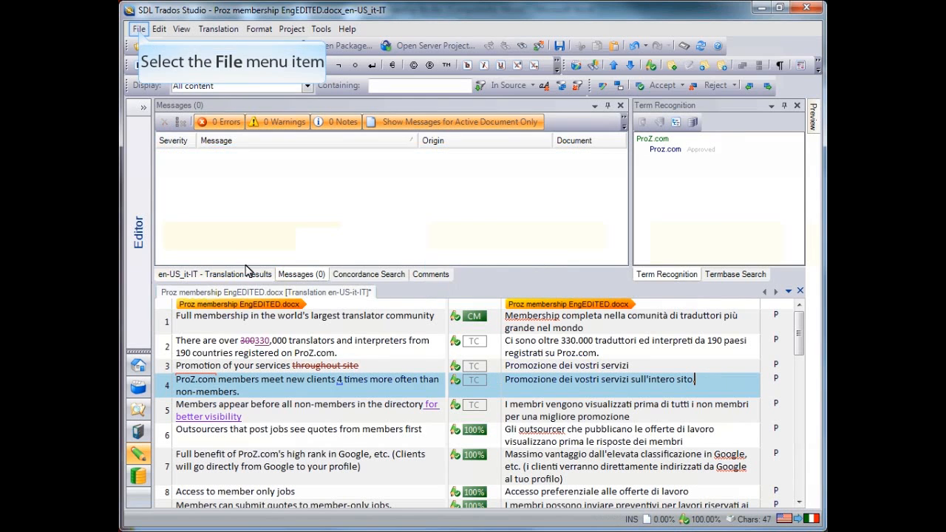
# Save the target document over the existing Proz membership EngEDITEDITALIAN.docx, replacing the file
pyautogui.click(139, 29)
pyautogui.click(174, 152)
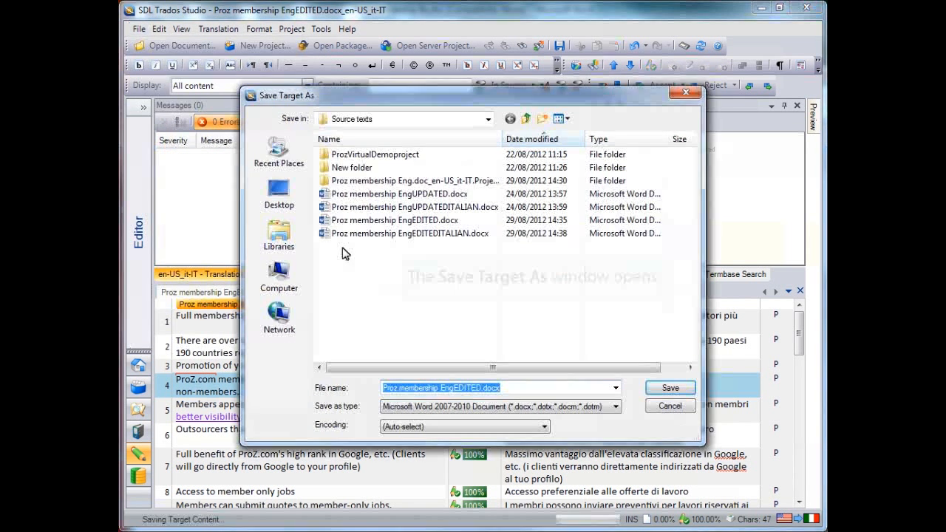
pyautogui.click(537, 140)
pyautogui.click(477, 153)
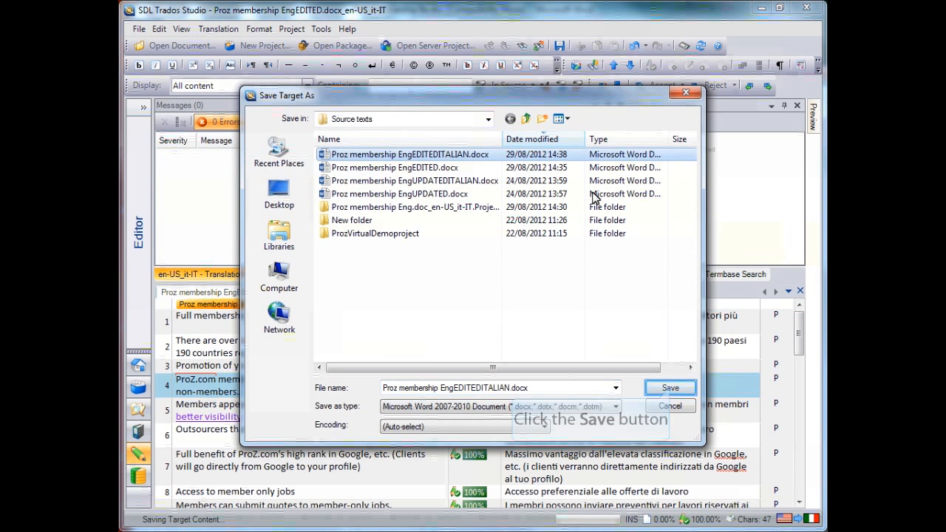
pyautogui.click(665, 388)
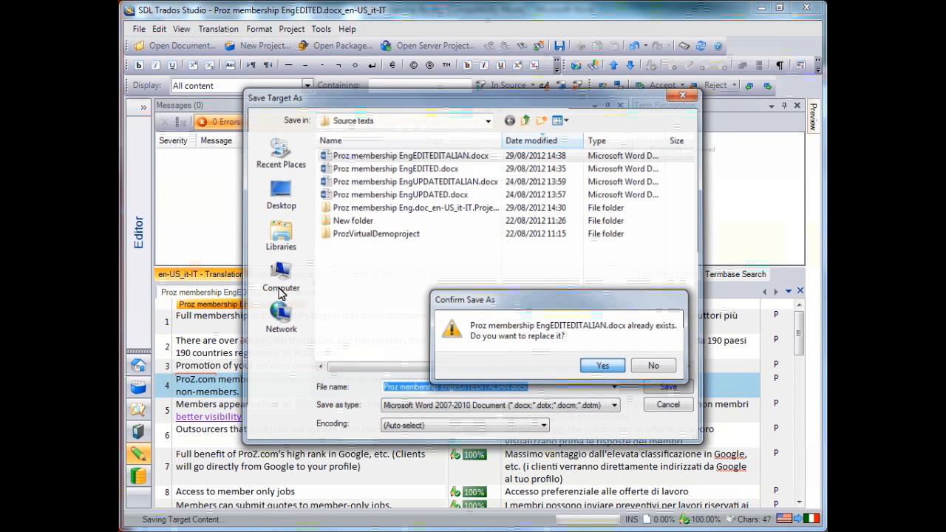
# Look through the file types available for opening a document, and leave without opening anything
pyautogui.click(165, 46)
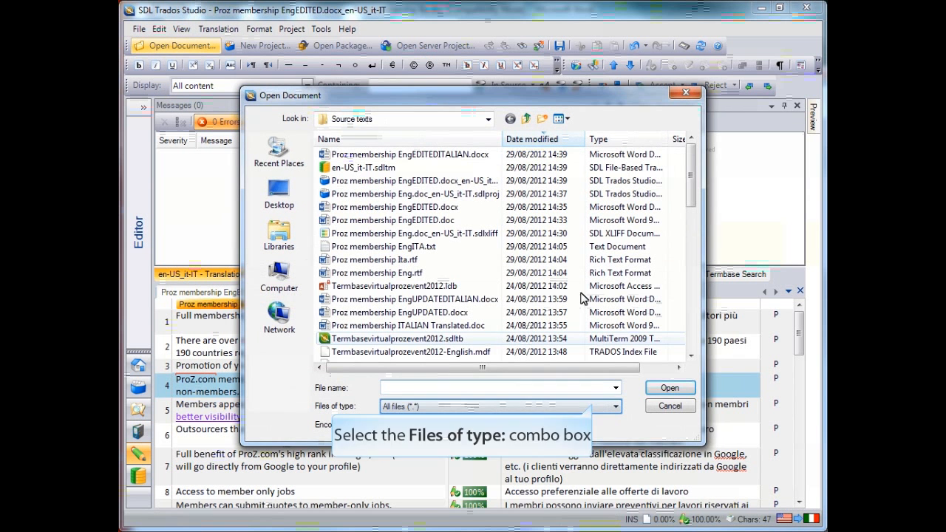
pyautogui.click(596, 407)
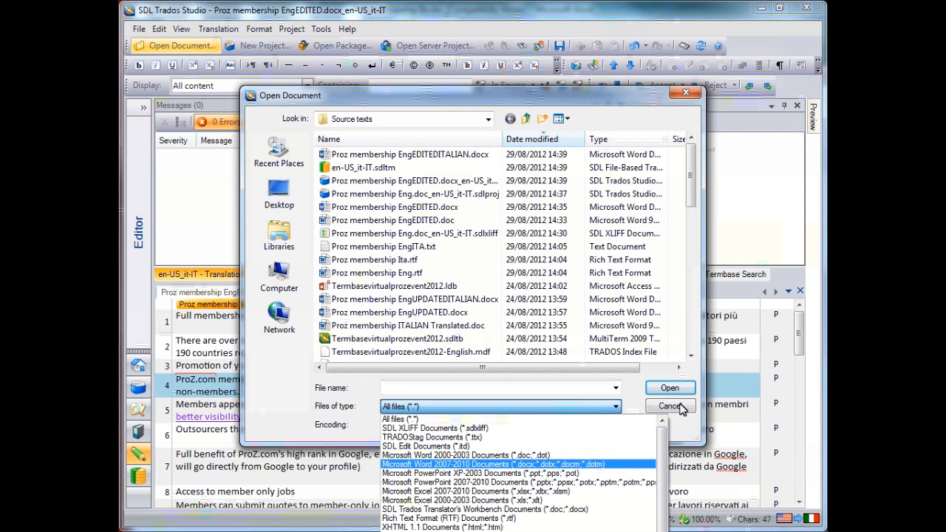
pyautogui.click(689, 408)
pyautogui.click(689, 408)
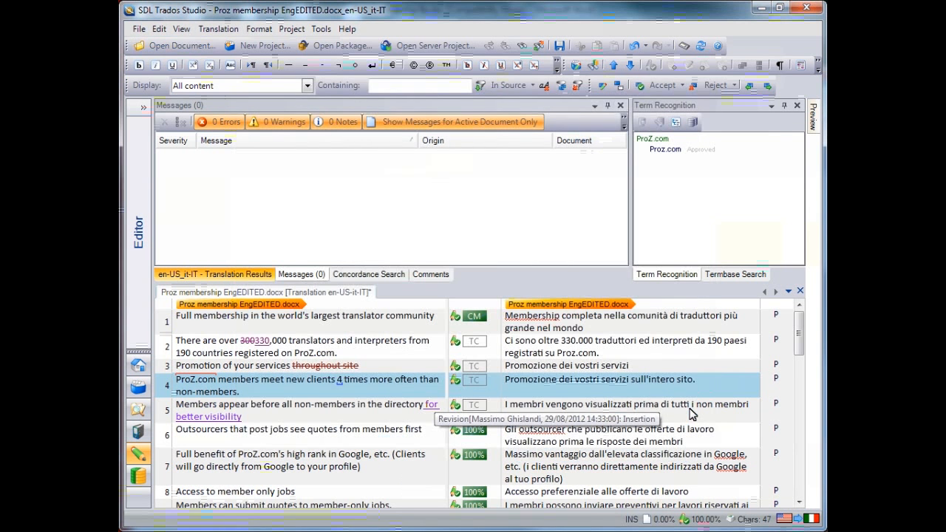